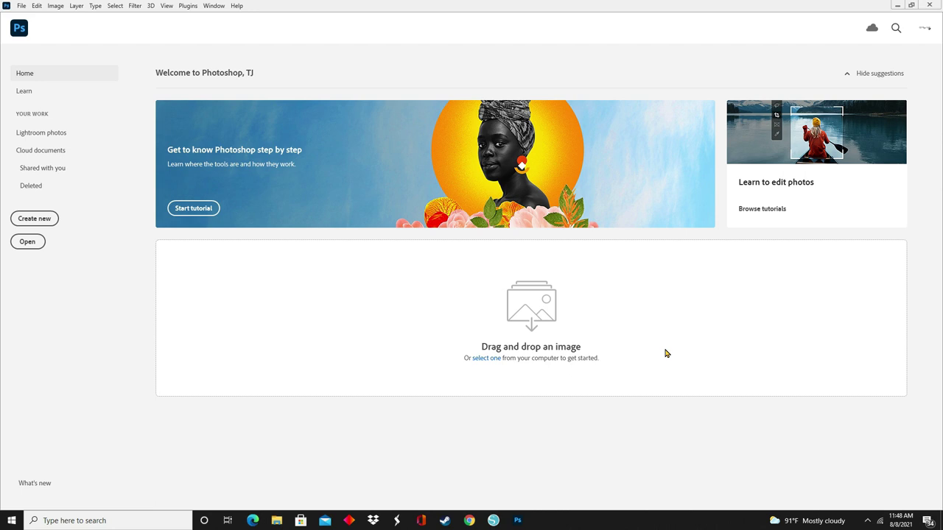
Start a new document and set its size to 1080 pixels wide by 2340 pixels high.
{"action": "left_click", "coordinate": [24, 221]}
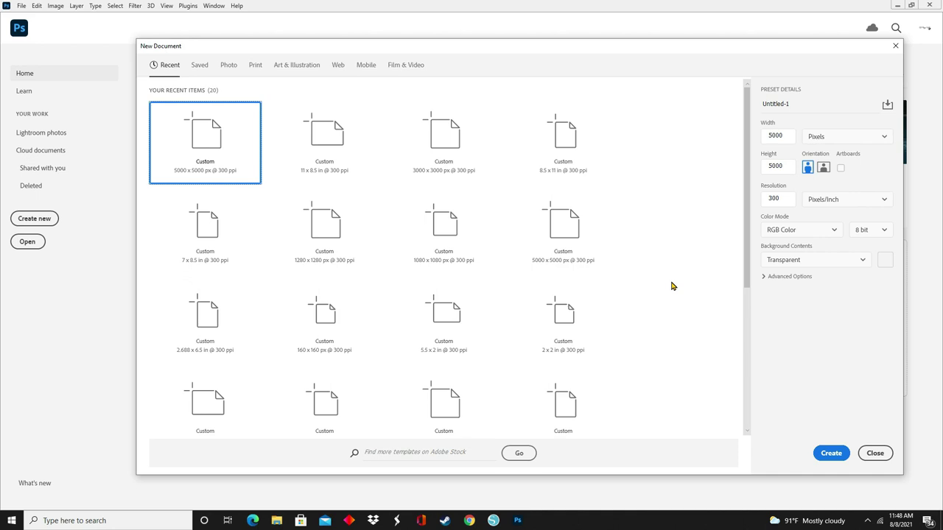
{"action": "left_click", "coordinate": [786, 137]}
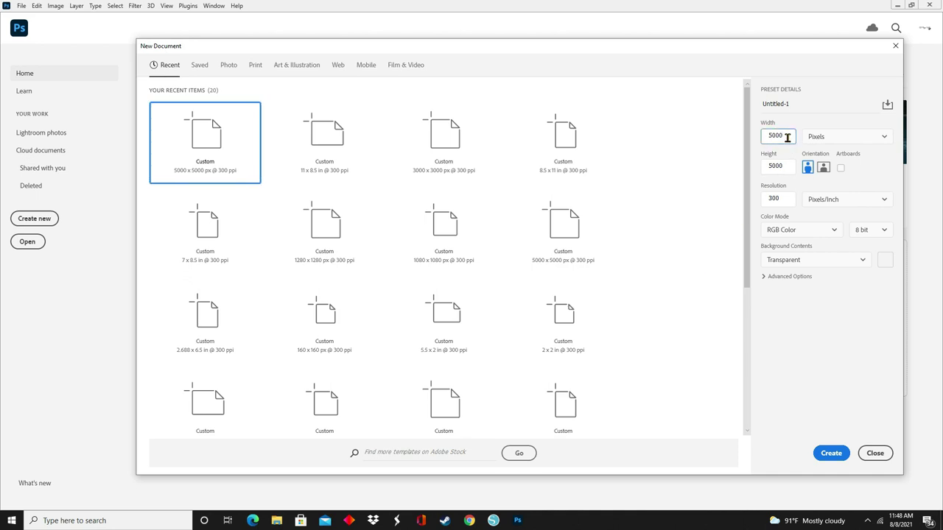
{"action": "key", "text": "BackSpace"}
{"action": "key", "text": "BackSpace"}
{"action": "key", "text": "BackSpace"}
{"action": "key", "text": "BackSpace"}
{"action": "type", "text": "1080"}
{"action": "left_click", "coordinate": [785, 166]}
{"action": "key", "text": "BackSpace"}
{"action": "key", "text": "BackSpace"}
{"action": "key", "text": "BackSpace"}
{"action": "key", "text": "BackSpace"}
{"action": "type", "text": "2340"}
Choose Transparent as the background contents and create the document.
{"action": "left_click", "coordinate": [791, 259]}
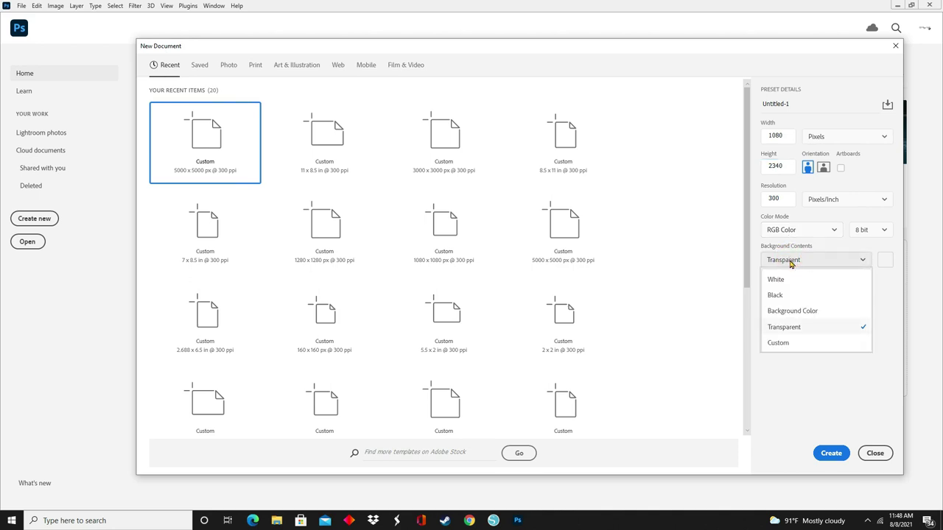
{"action": "left_click", "coordinate": [789, 327]}
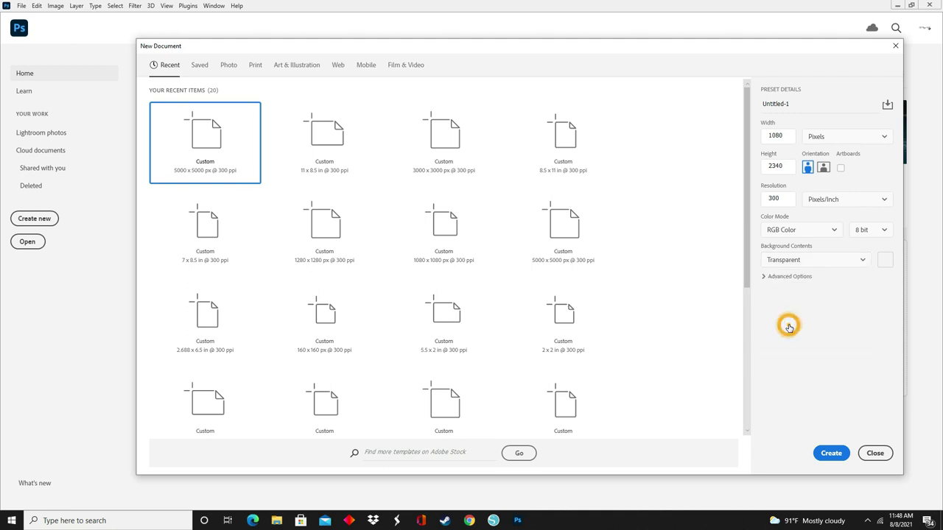
{"action": "left_click", "coordinate": [828, 461]}
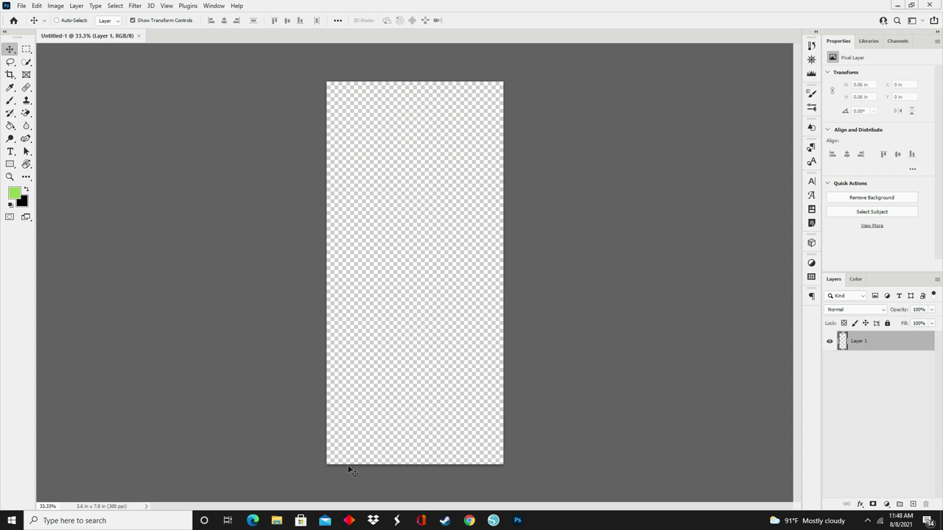
Switch to the workspace layout with a single-column toolbar and docked Color, Properties and Layers panels.
{"action": "left_click", "coordinate": [214, 6]}
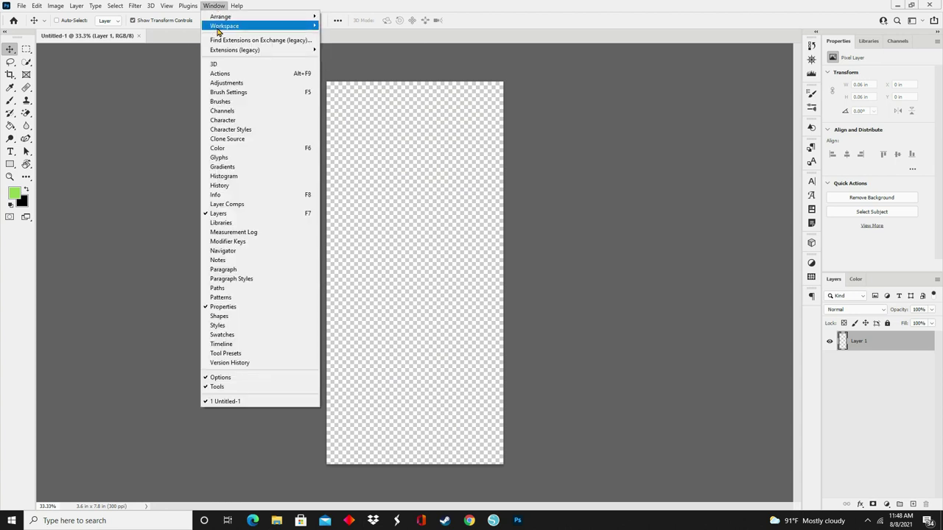
{"action": "mouse_move", "coordinate": [218, 28]}
{"action": "left_click", "coordinate": [335, 41]}
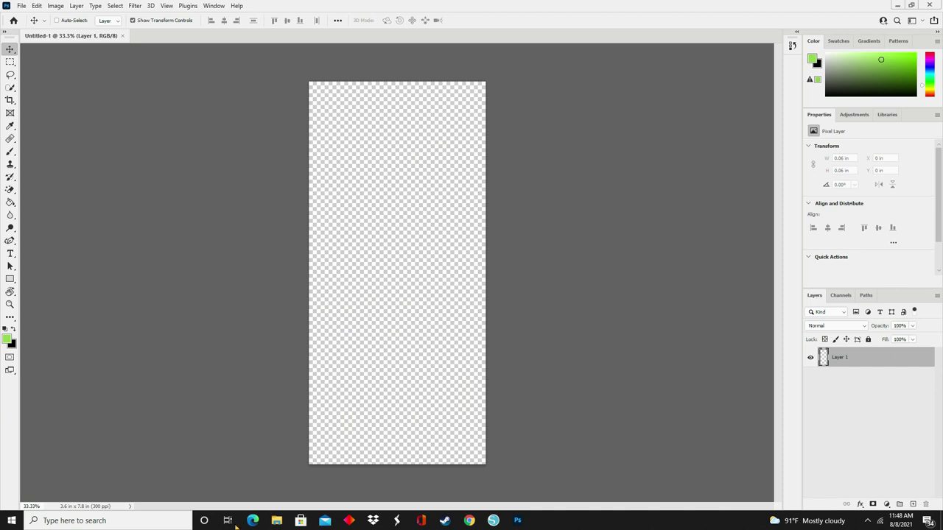
Try placing the stacked gift boxes image AMB-2701 BABY DINOS-21 from the dinosaur pack folder on the canvas, and undo the placement.
{"action": "left_click", "coordinate": [274, 521]}
{"action": "left_click_drag", "start_coordinate": [921, 59], "coordinate": [804, 70]}
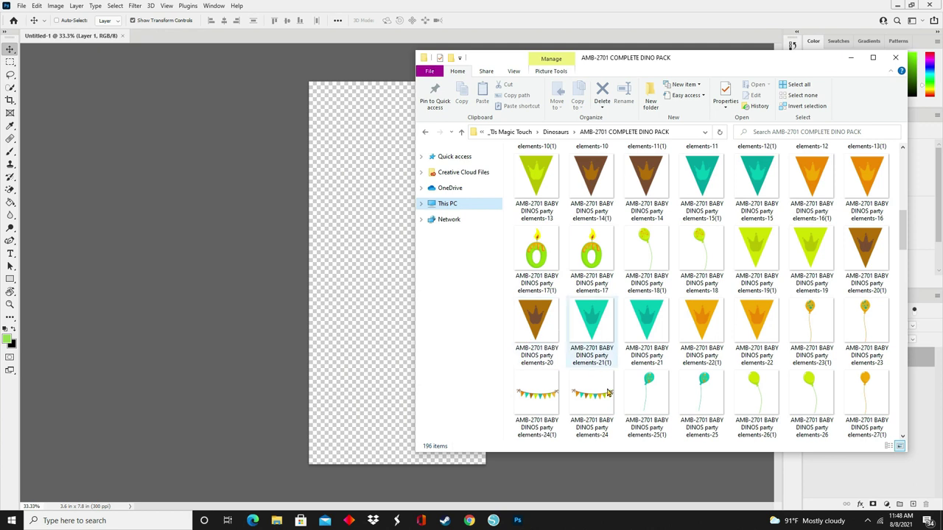
{"action": "scroll", "coordinate": [786, 318], "scroll_direction": "down", "scroll_amount": 3}
{"action": "scroll", "coordinate": [786, 318], "scroll_direction": "down", "scroll_amount": 10}
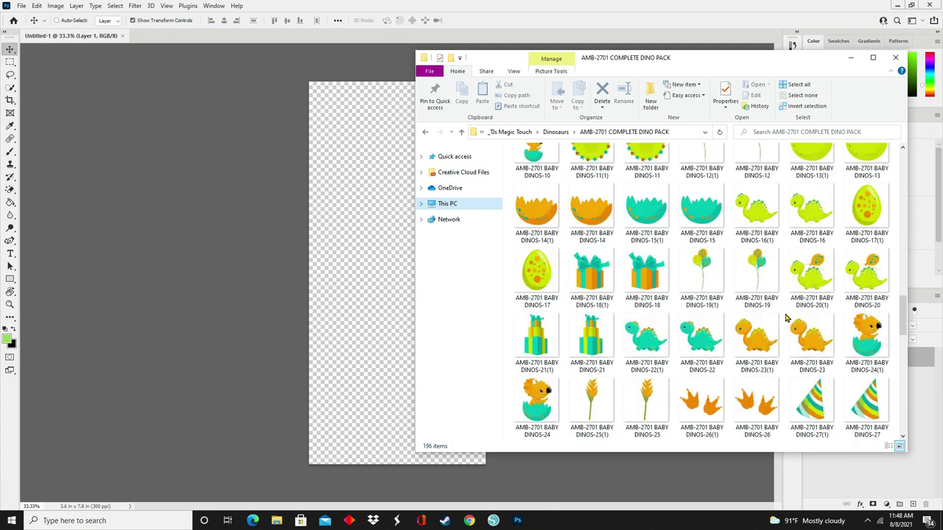
{"action": "scroll", "coordinate": [785, 318], "scroll_direction": "down", "scroll_amount": 1}
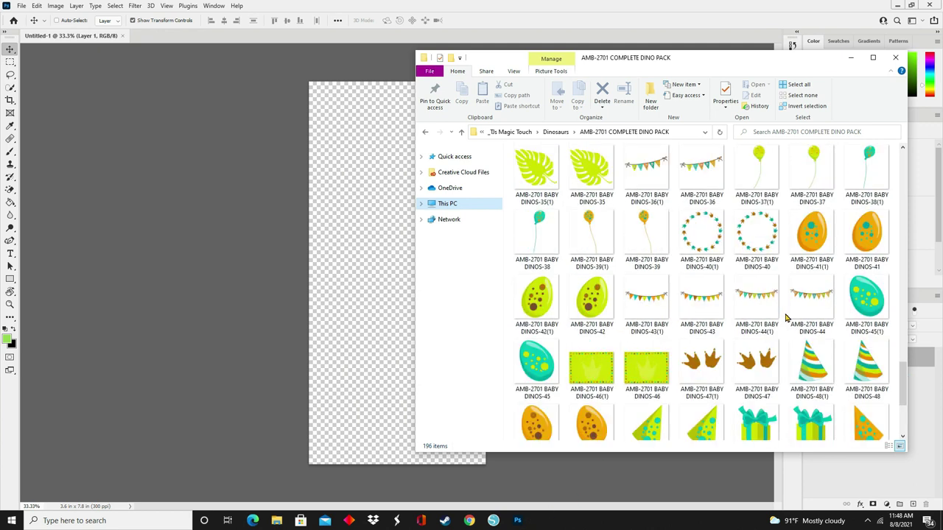
{"action": "scroll", "coordinate": [786, 318], "scroll_direction": "up", "scroll_amount": 3}
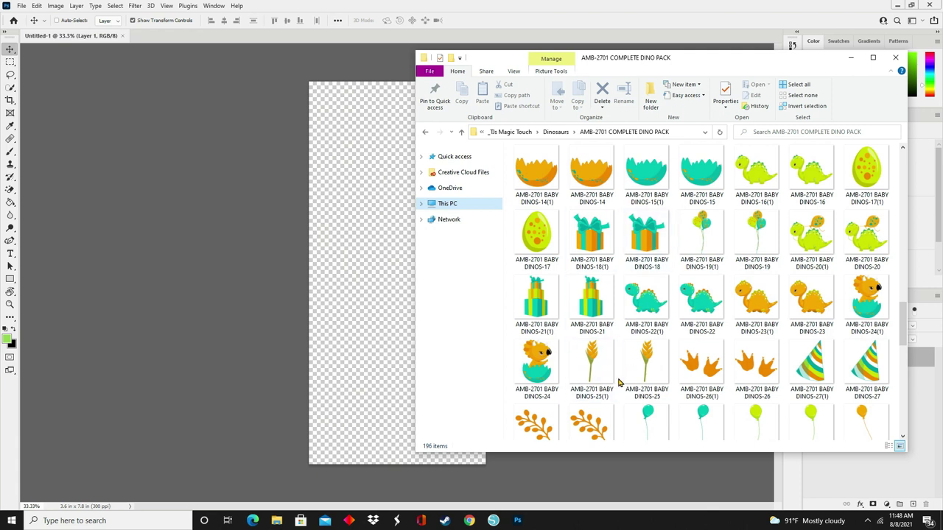
{"action": "left_click", "coordinate": [588, 311]}
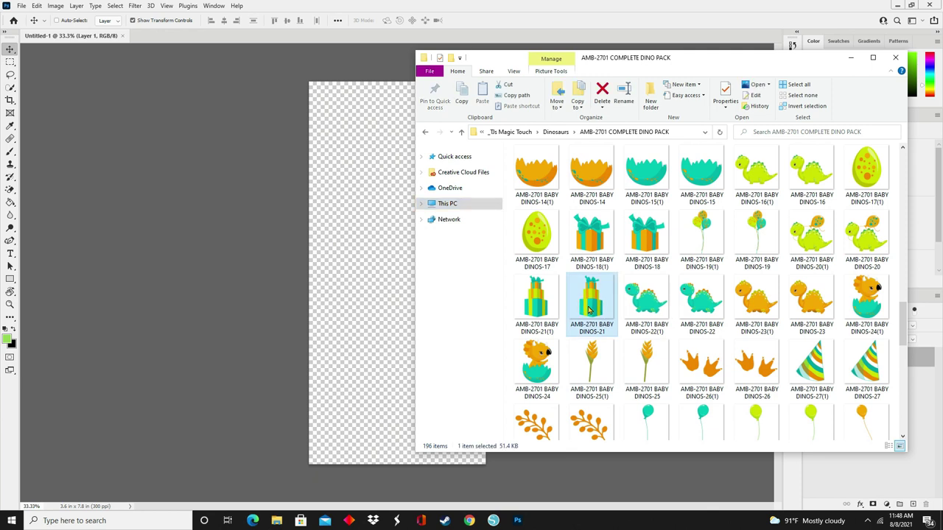
{"action": "left_click_drag", "start_coordinate": [589, 311], "coordinate": [355, 326]}
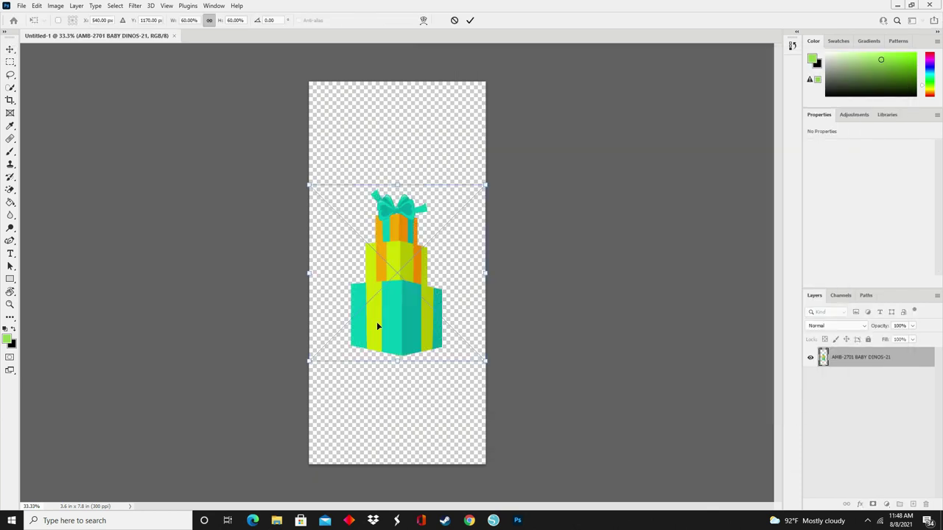
{"action": "key", "text": "Return"}
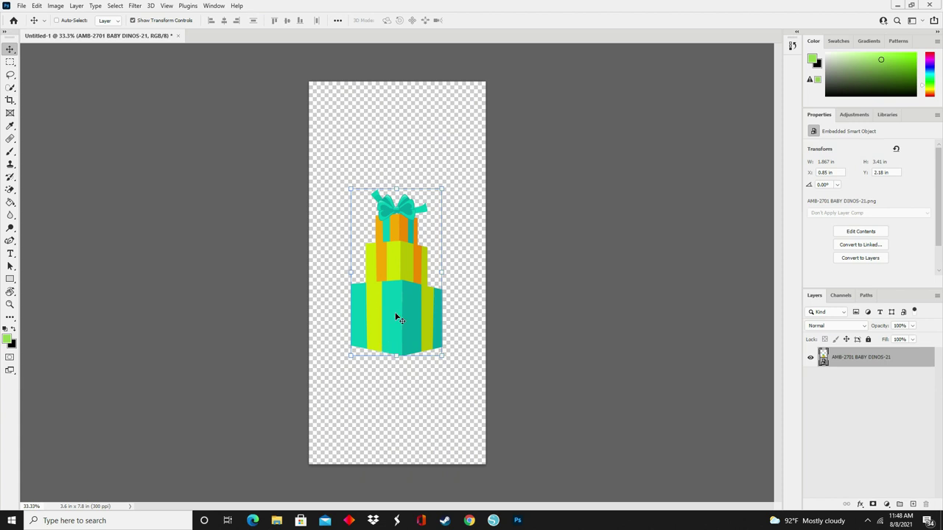
{"action": "left_click", "coordinate": [397, 318]}
{"action": "key", "text": "Escape"}
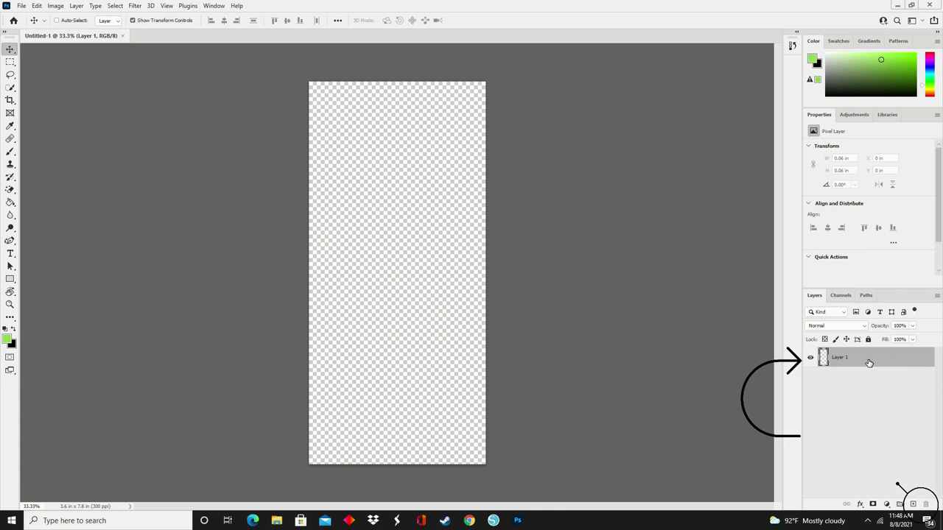
Duplicate Layer 1 and rename the original layer as Transparent Background.
{"action": "left_click_drag", "start_coordinate": [869, 363], "coordinate": [913, 508]}
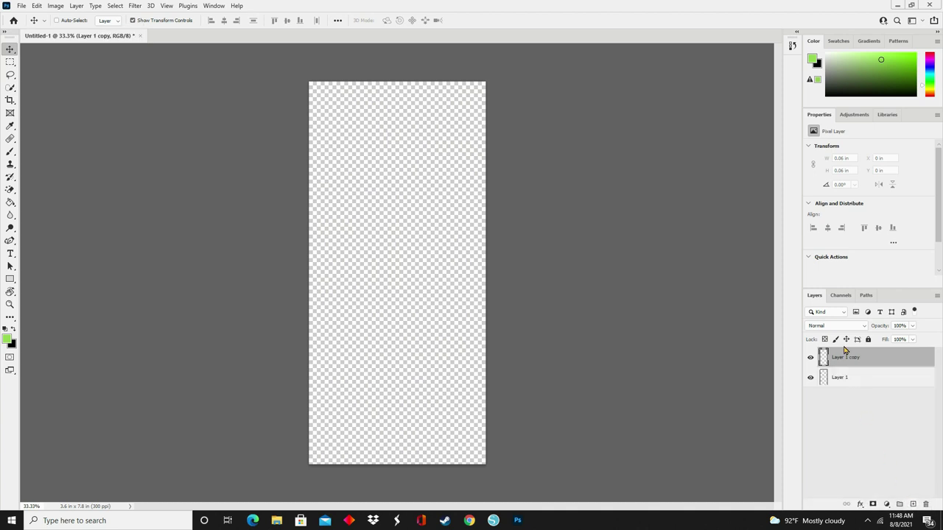
{"action": "left_click", "coordinate": [850, 358]}
{"action": "double_click", "coordinate": [841, 379]}
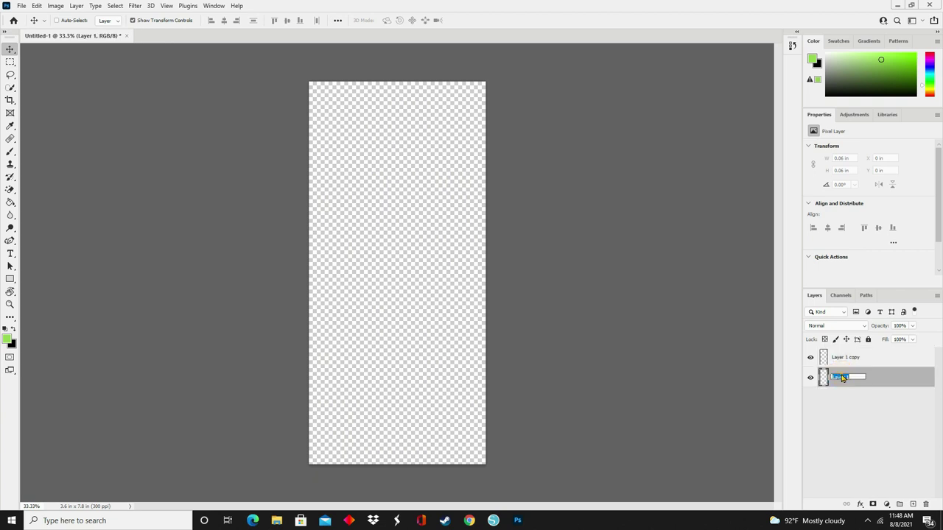
{"action": "type", "text": "Te"}
{"action": "type", "text": "ans"}
{"action": "type", "text": "parent"}
{"action": "type", "text": " Ba"}
{"action": "type", "text": "ckground"}
{"action": "left_click", "coordinate": [870, 440]}
Fill the Layer 1 copy layer with white (ffffff) using the Paint Bucket tool.
{"action": "left_click", "coordinate": [848, 360]}
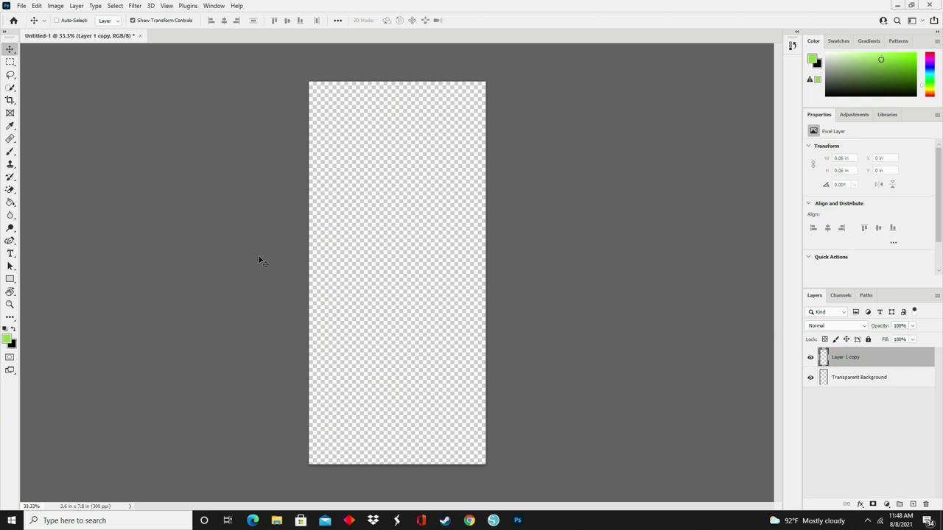
{"action": "left_click", "coordinate": [10, 202]}
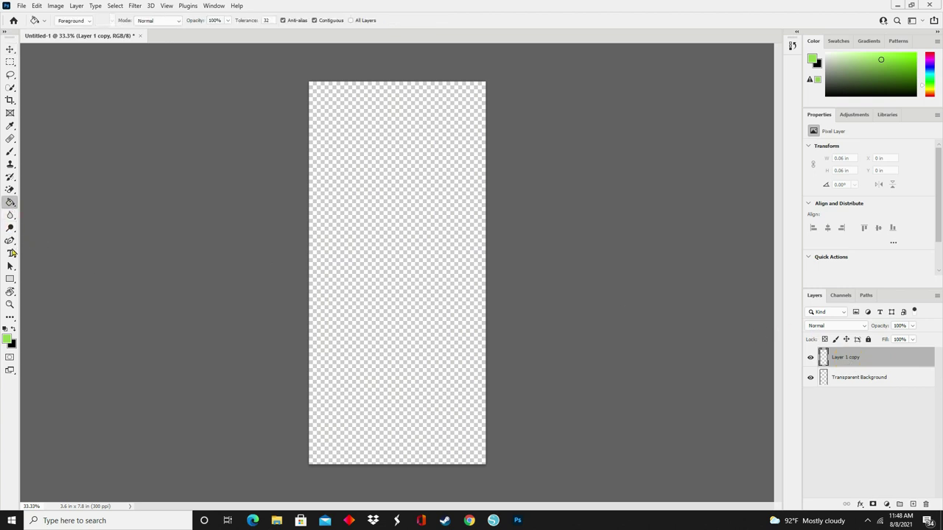
{"action": "left_click", "coordinate": [7, 339]}
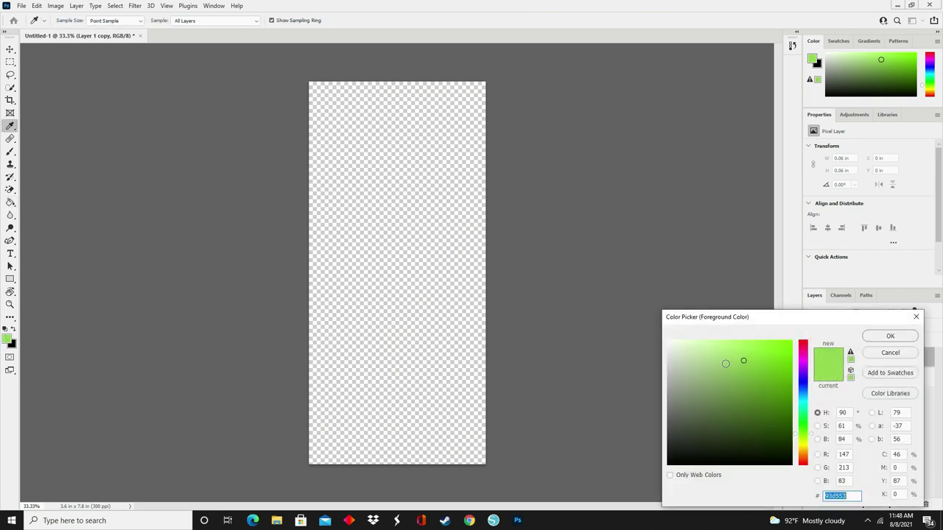
{"action": "type", "text": "ffffff"}
{"action": "left_click", "coordinate": [888, 335]}
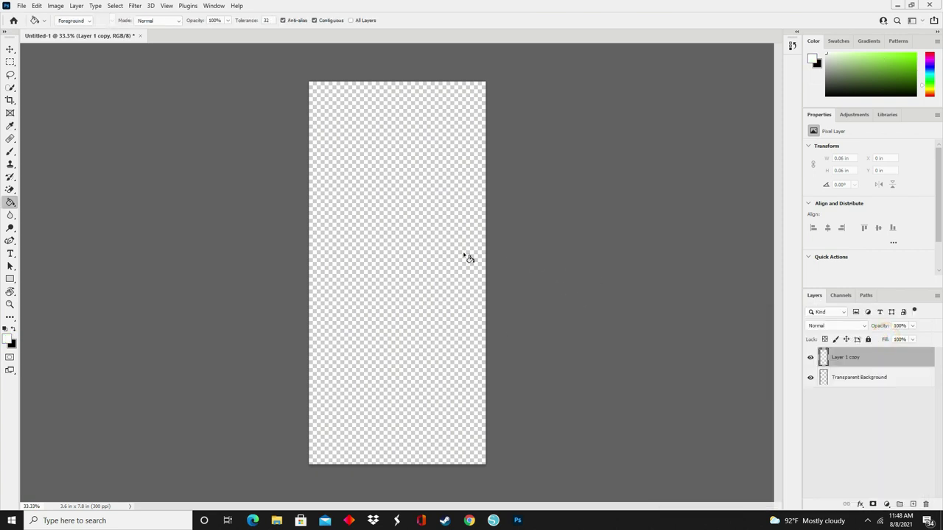
{"action": "left_click", "coordinate": [443, 249]}
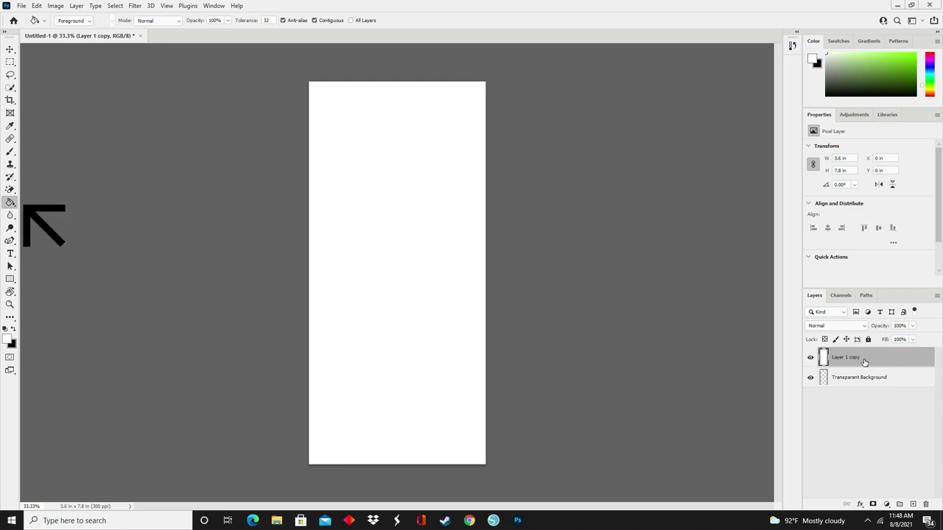
Rename the white-filled layer as Background to Erase and deselect it.
{"action": "double_click", "coordinate": [843, 358]}
{"action": "type", "text": "Ba"}
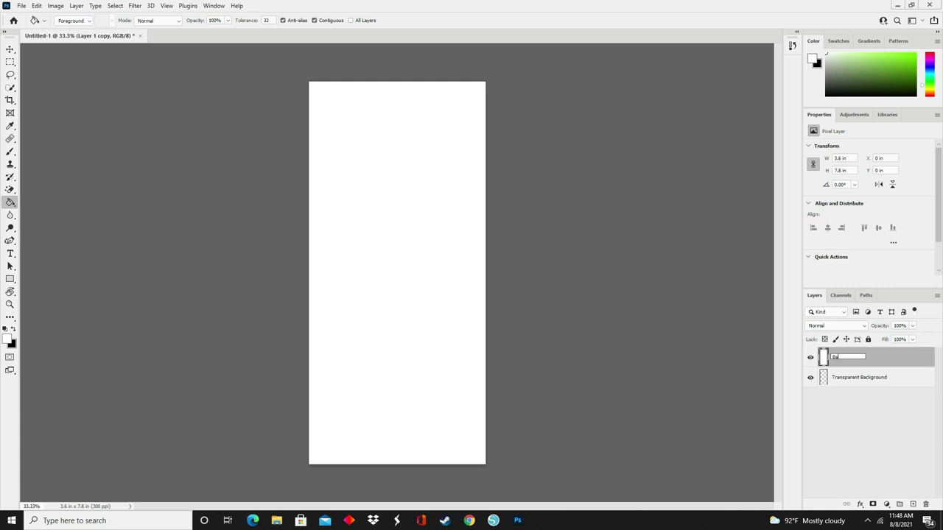
{"action": "type", "text": "ckground to Erase"}
{"action": "left_click", "coordinate": [874, 409]}
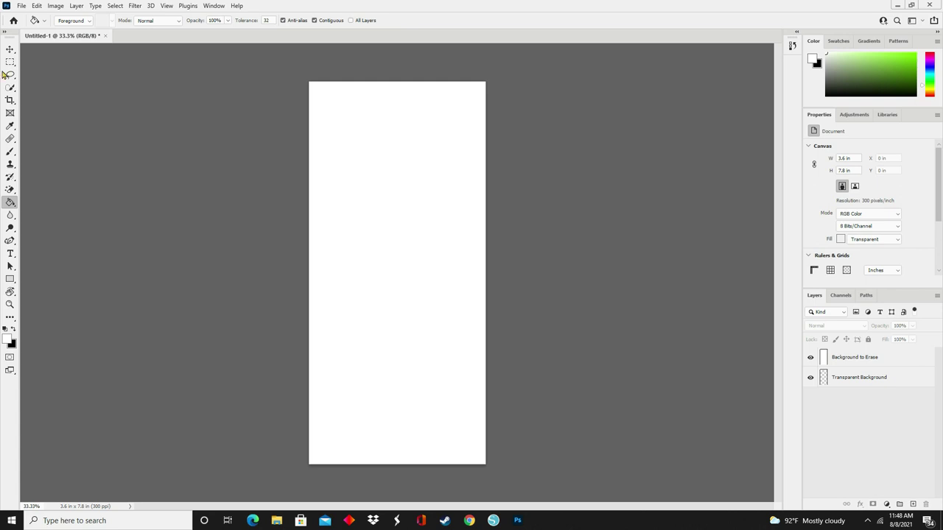
Switch to the Move tool and briefly hide the Background to Erase layer to check the transparent layer beneath, showing it again.
{"action": "left_click", "coordinate": [10, 50]}
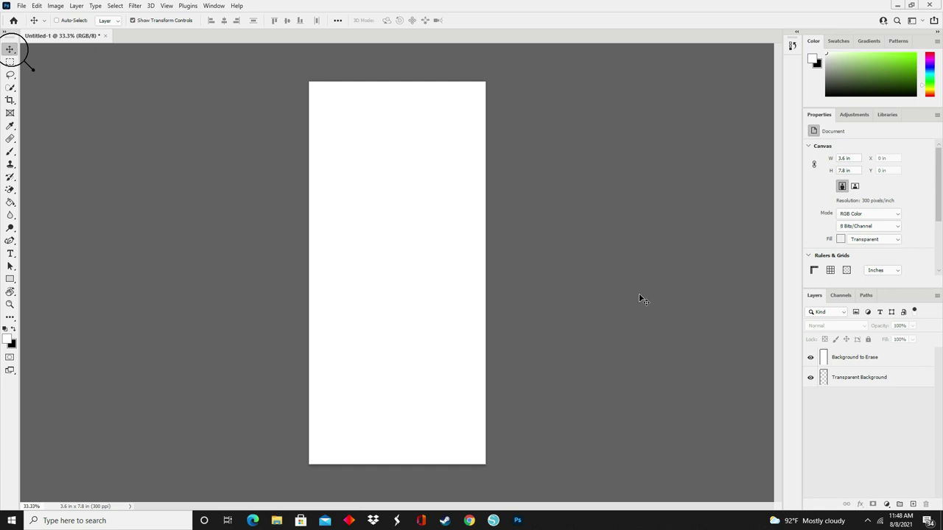
{"action": "left_click", "coordinate": [810, 358]}
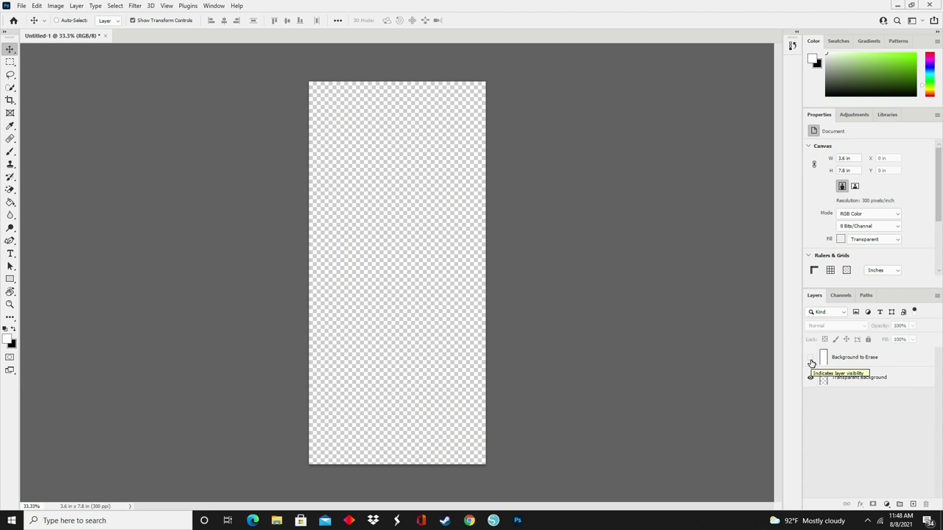
{"action": "left_click", "coordinate": [810, 358]}
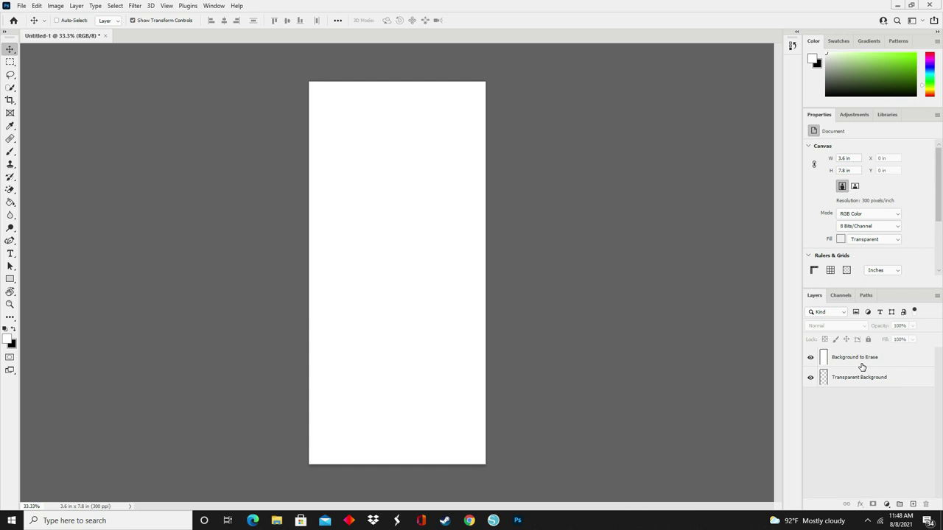
{"action": "left_click", "coordinate": [145, 290]}
Using temporarily shown rulers, place horizontal guides at about 7 in and 0.75 in from the canvas's top edge.
{"action": "left_click", "coordinate": [166, 6]}
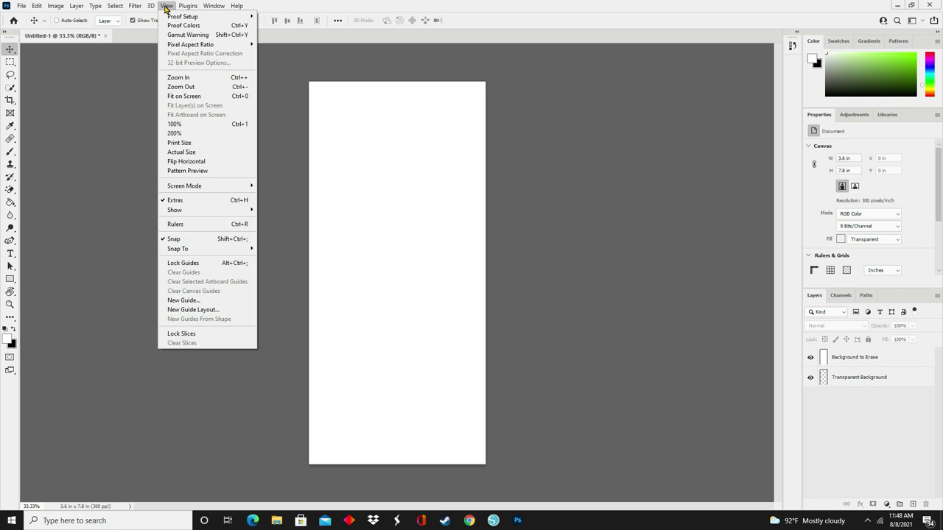
{"action": "left_click", "coordinate": [185, 224]}
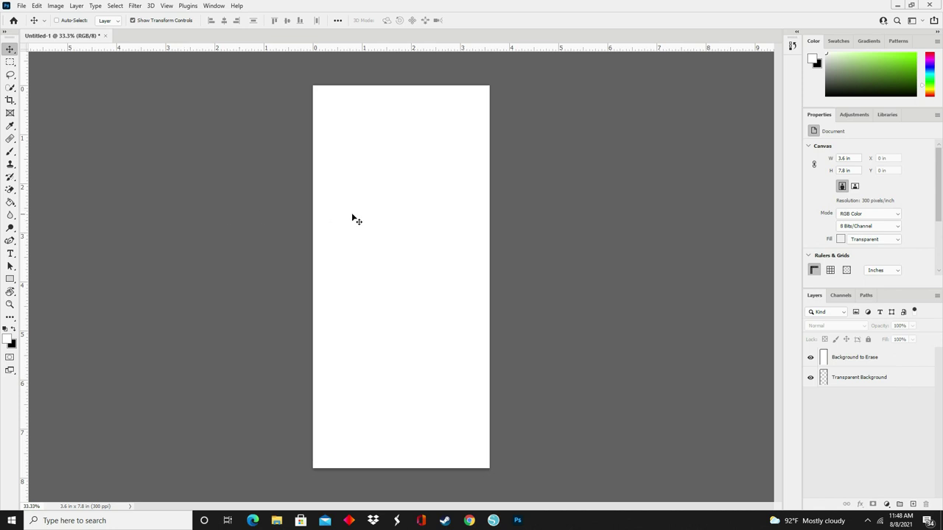
{"action": "left_click_drag", "start_coordinate": [378, 47], "coordinate": [342, 429]}
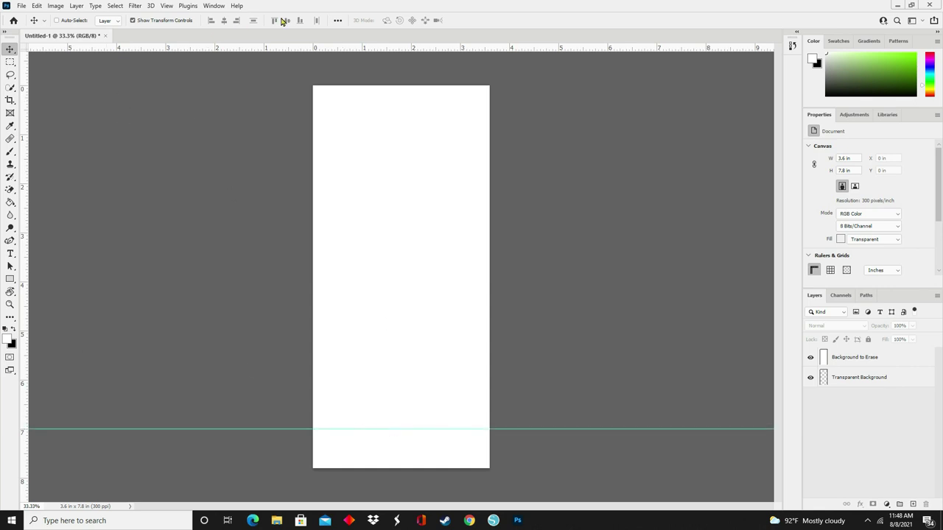
{"action": "left_click_drag", "start_coordinate": [301, 47], "coordinate": [293, 123]}
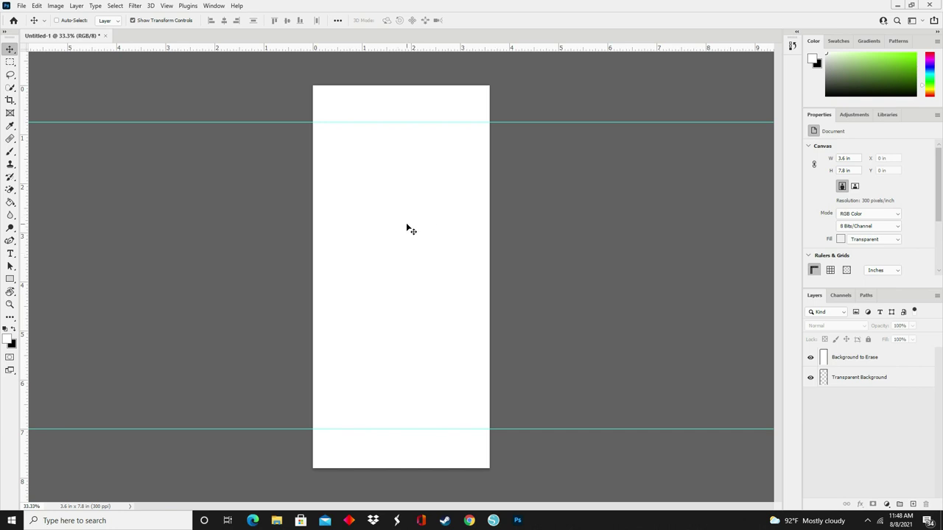
{"action": "key", "text": "ctrl+r"}
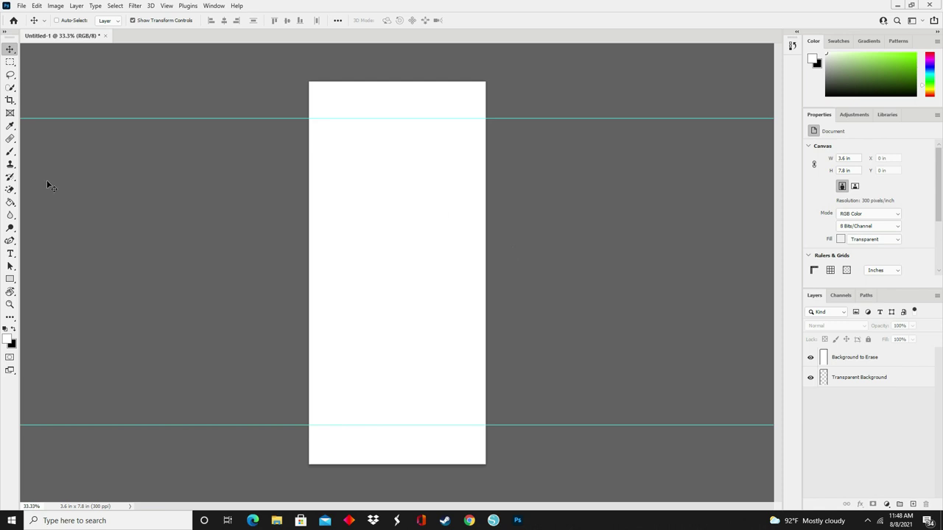
Draw a rectangle shape about 1170 by 495 px across the top of the canvas, overlapping its edges and the upper guide.
{"action": "left_click", "coordinate": [11, 281]}
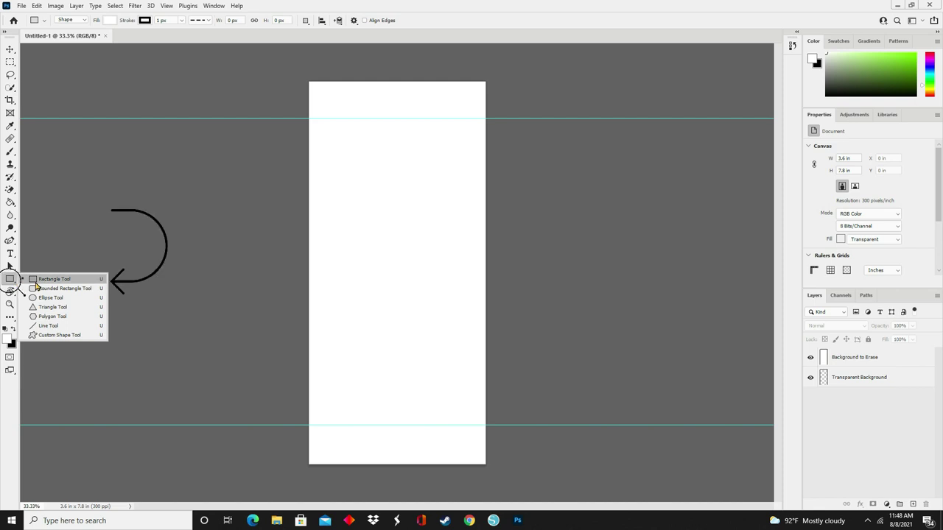
{"action": "left_click", "coordinate": [87, 280]}
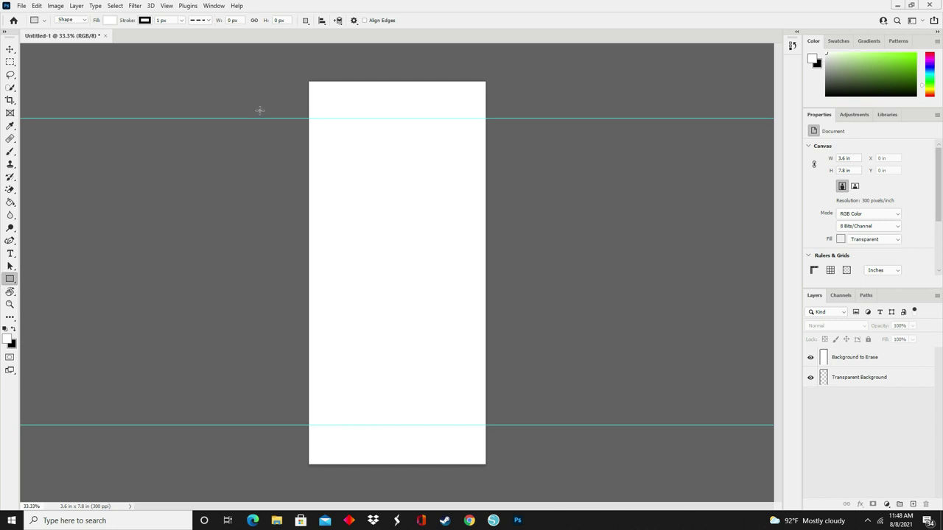
{"action": "left_click_drag", "start_coordinate": [300, 71], "coordinate": [491, 153]}
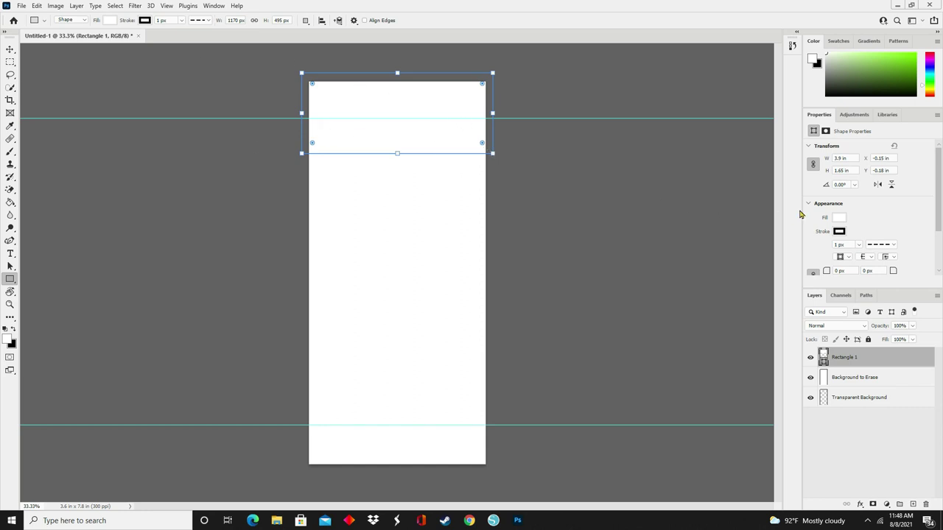
Fill the rectangle across the top of the canvas with light blue (#b4eaff).
{"action": "left_click", "coordinate": [838, 219]}
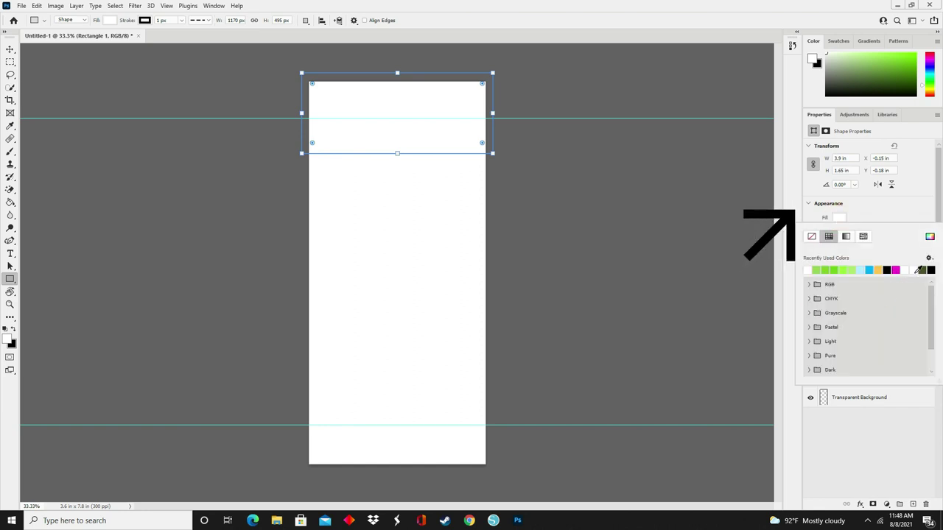
{"action": "left_click", "coordinate": [861, 271]}
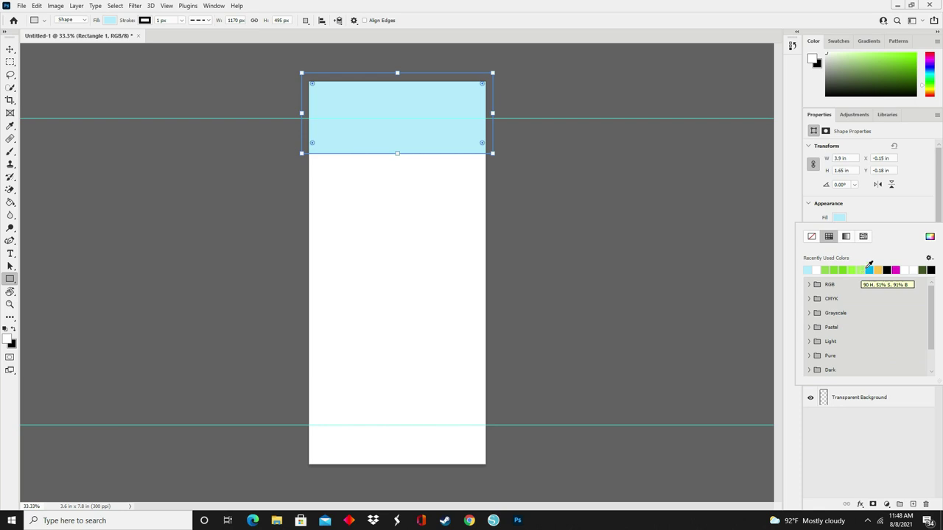
{"action": "left_click", "coordinate": [929, 237]}
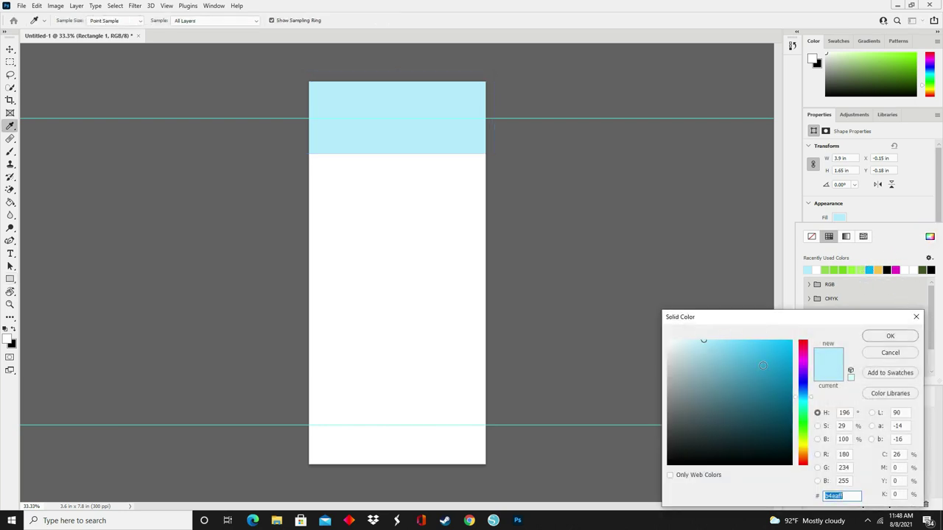
{"action": "left_click_drag", "start_coordinate": [806, 358], "coordinate": [804, 437]}
{"action": "left_click", "coordinate": [891, 354]}
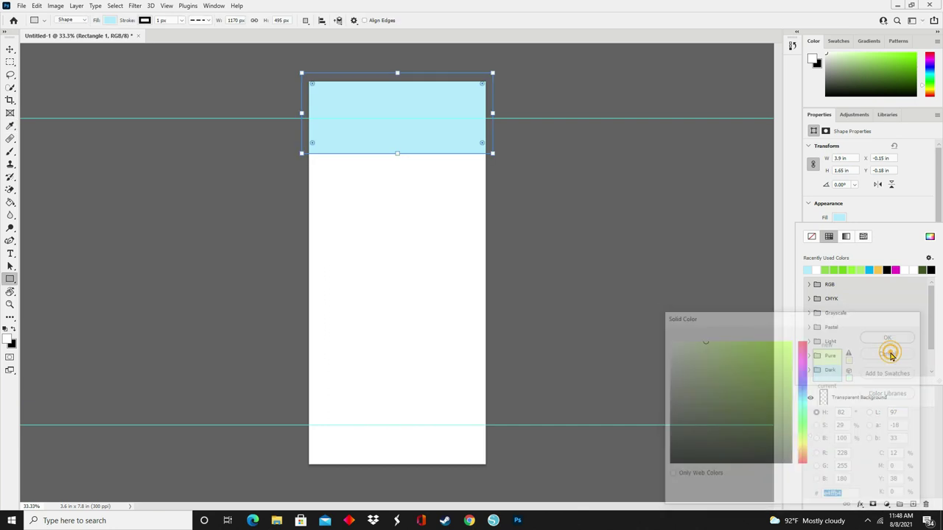
{"action": "left_click", "coordinate": [891, 213]}
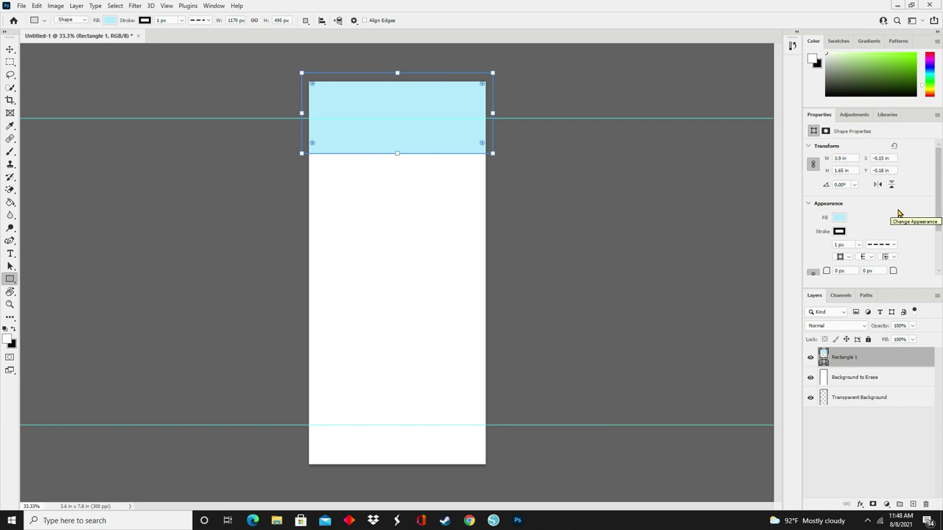
Place the stacked gifts image AMB-2701 BABY DINOS-21, scaled to about 0.57 by 1.04 in, near the left end of the blue band.
{"action": "scroll", "coordinate": [254, 324], "scroll_direction": "up", "scroll_amount": 2}
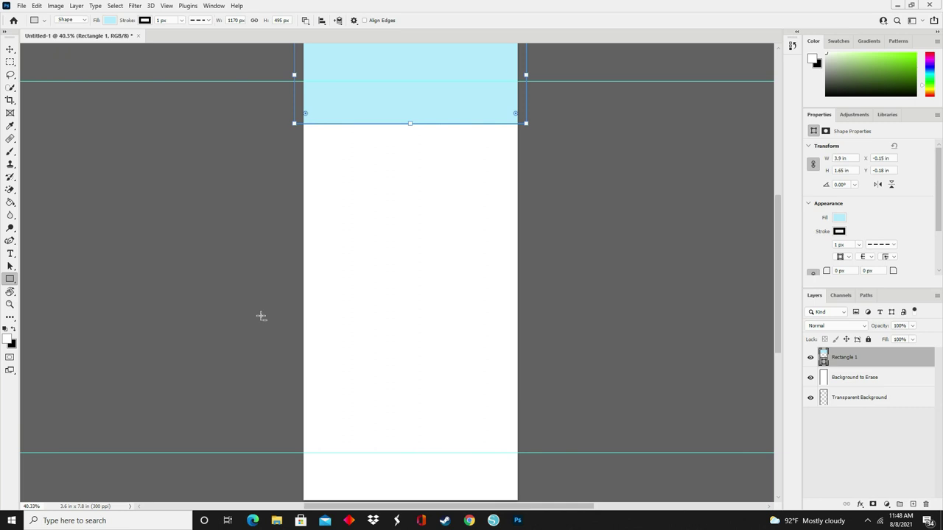
{"action": "scroll", "coordinate": [562, 343], "scroll_direction": "up", "scroll_amount": 3}
{"action": "scroll", "coordinate": [651, 267], "scroll_direction": "up", "scroll_amount": 3}
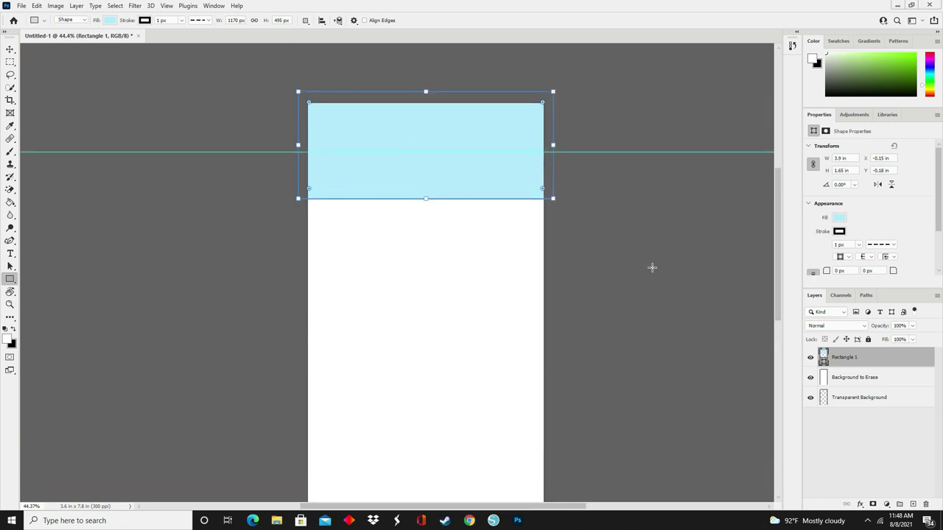
{"action": "scroll", "coordinate": [623, 254], "scroll_direction": "up", "scroll_amount": 2}
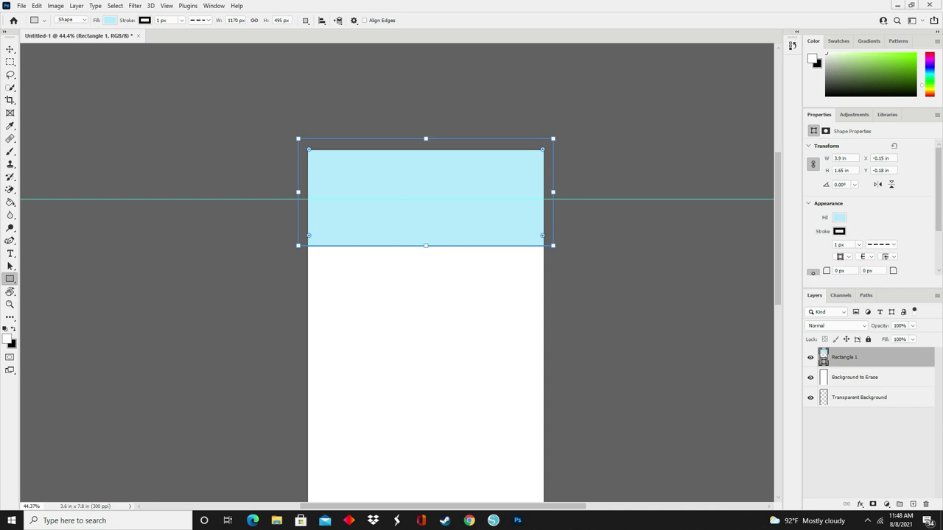
{"action": "left_click_drag", "start_coordinate": [338, 215], "coordinate": [340, 217]}
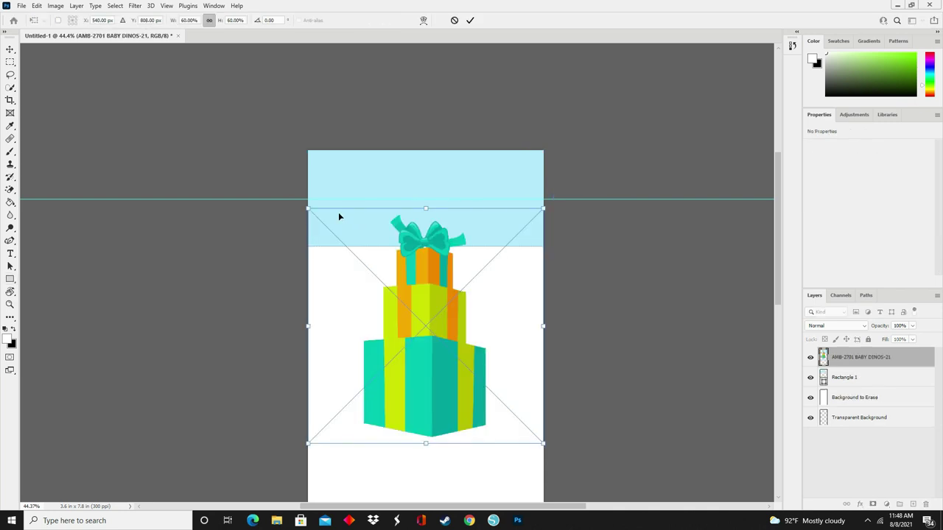
{"action": "left_click_drag", "start_coordinate": [544, 445], "coordinate": [373, 274]}
{"action": "left_click_drag", "start_coordinate": [345, 254], "coordinate": [337, 221]}
{"action": "key", "text": "u"}
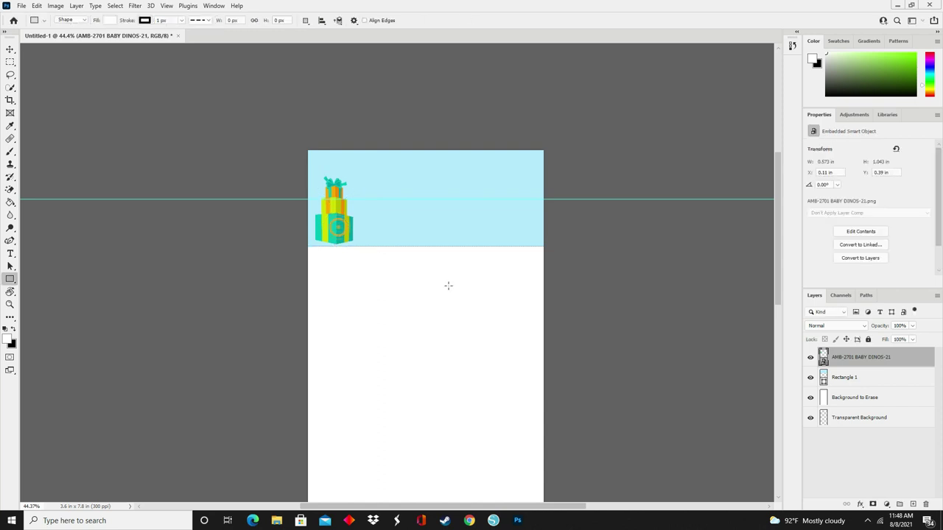
Remove the stroke from the light blue rectangle.
{"action": "scroll", "coordinate": [456, 246], "scroll_direction": "up", "scroll_amount": 5}
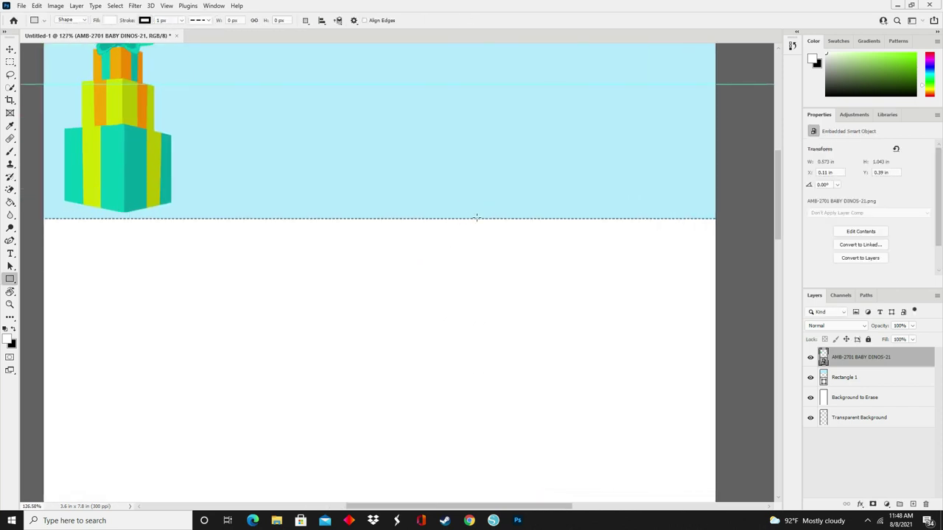
{"action": "left_click", "coordinate": [850, 377]}
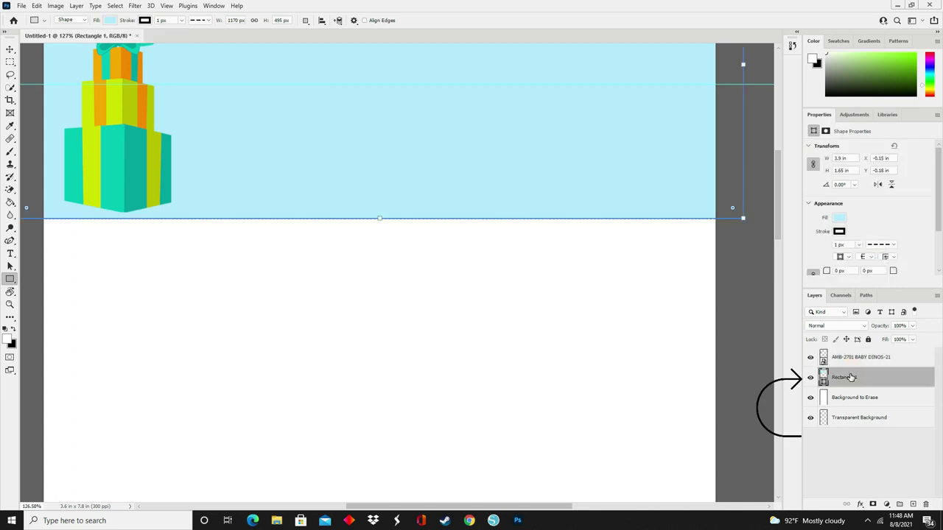
{"action": "left_click", "coordinate": [839, 232]}
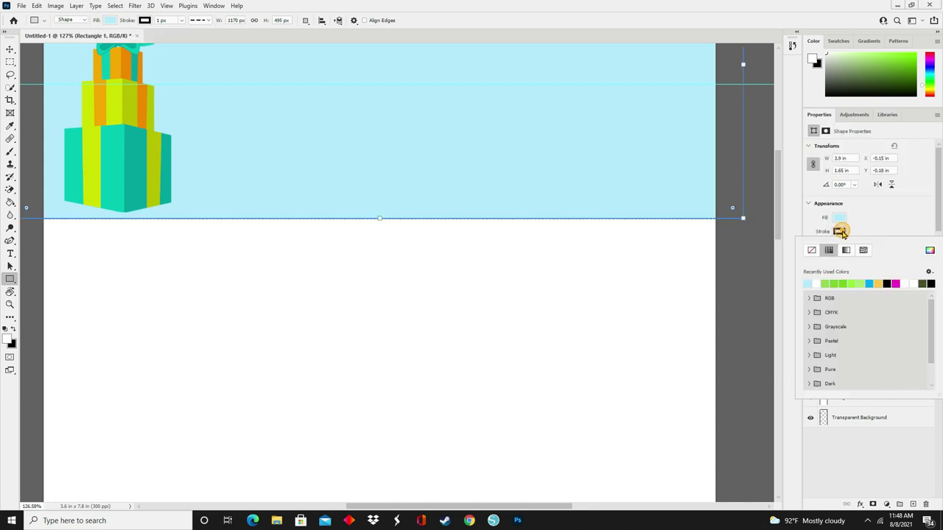
{"action": "left_click", "coordinate": [811, 252]}
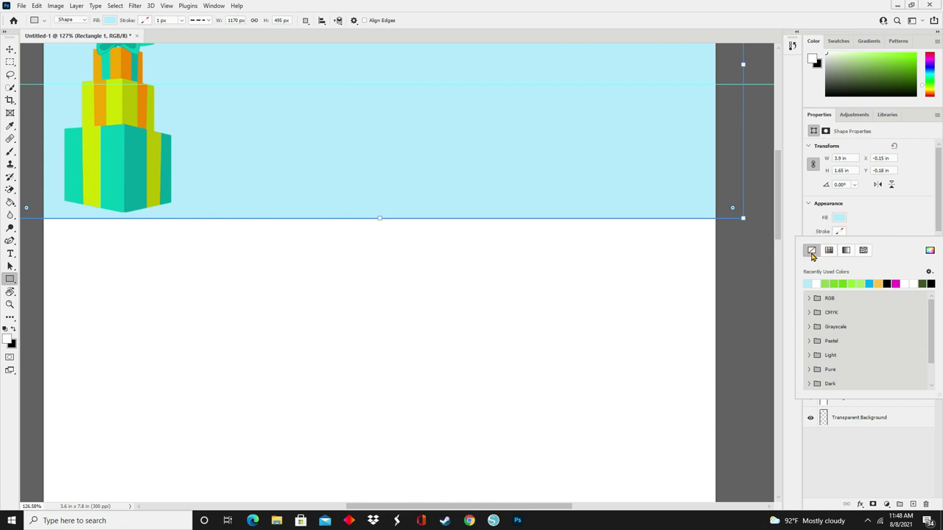
{"action": "left_click", "coordinate": [876, 221]}
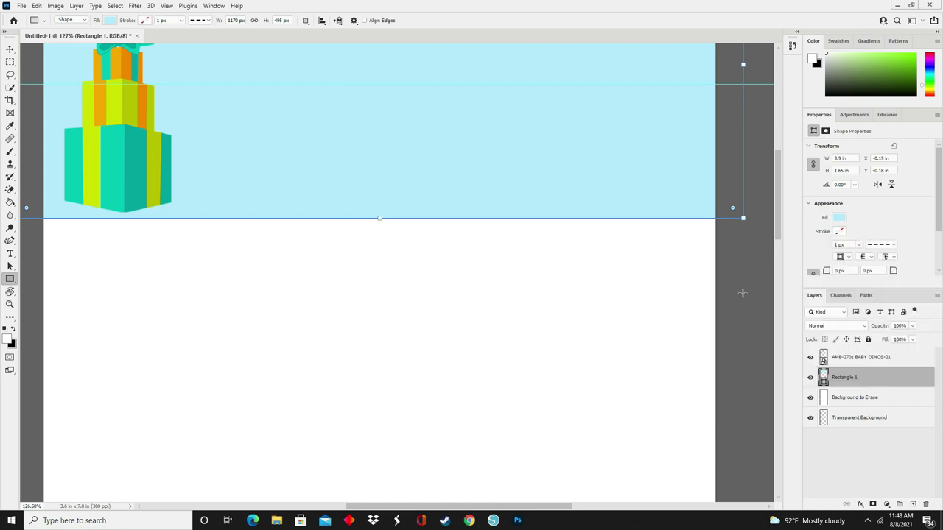
Move the stacked gifts flush to the canvas's left edge and place the small orange spotted egg, AMB-2701 BABY DINOS-49(1), at their base.
{"action": "left_click", "coordinate": [844, 356]}
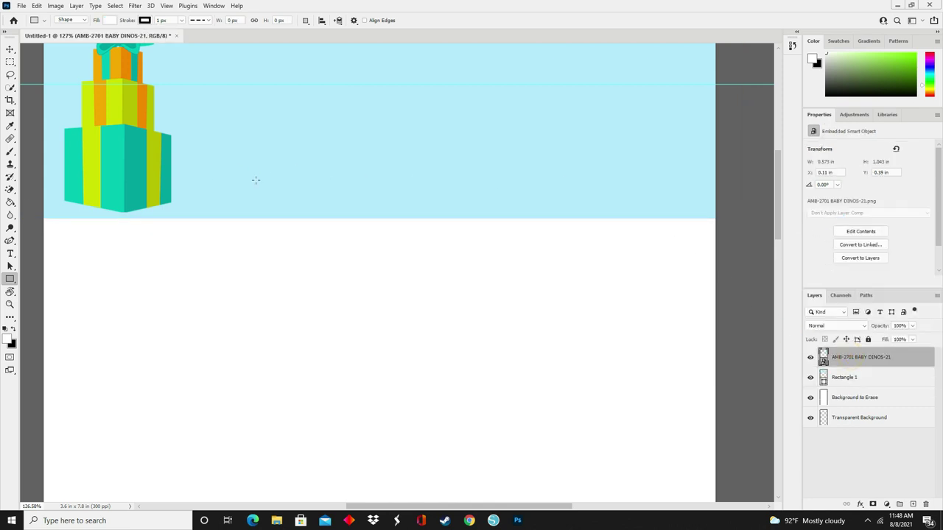
{"action": "scroll", "coordinate": [118, 154], "scroll_direction": "down", "scroll_amount": 5}
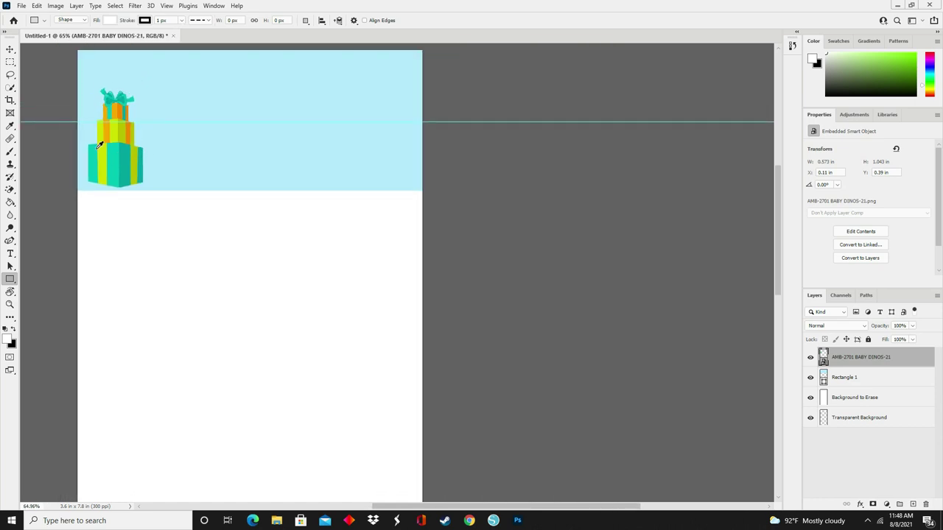
{"action": "left_click_drag", "start_coordinate": [424, 506], "coordinate": [368, 506]}
{"action": "scroll", "coordinate": [368, 505], "scroll_direction": "up", "scroll_amount": 3}
{"action": "key", "text": "v"}
{"action": "left_click_drag", "start_coordinate": [265, 221], "coordinate": [255, 223]}
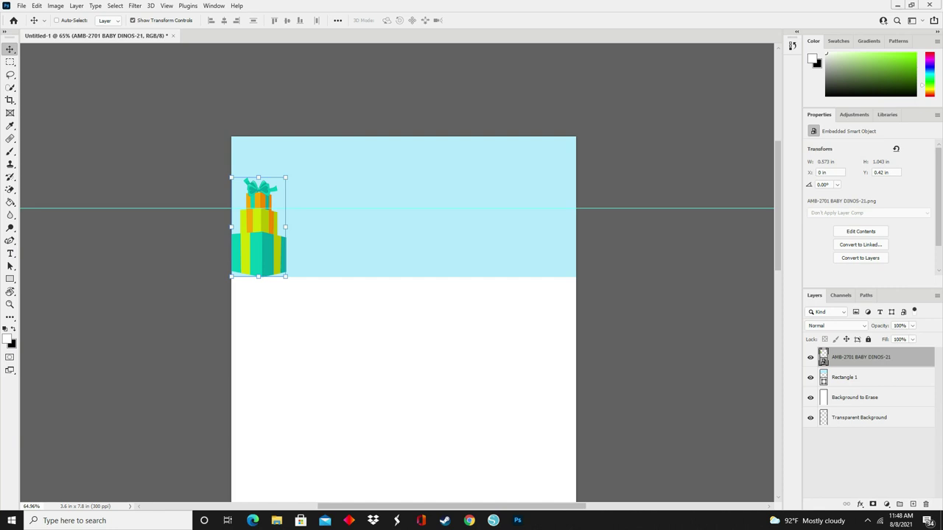
{"action": "key", "text": "Return"}
{"action": "left_click_drag", "start_coordinate": [557, 480], "coordinate": [291, 261]}
Extend the blue rectangle slightly downward and lower the gifts and egg together to its bottom edge.
{"action": "left_click", "coordinate": [543, 250], "text": "ctrl"}
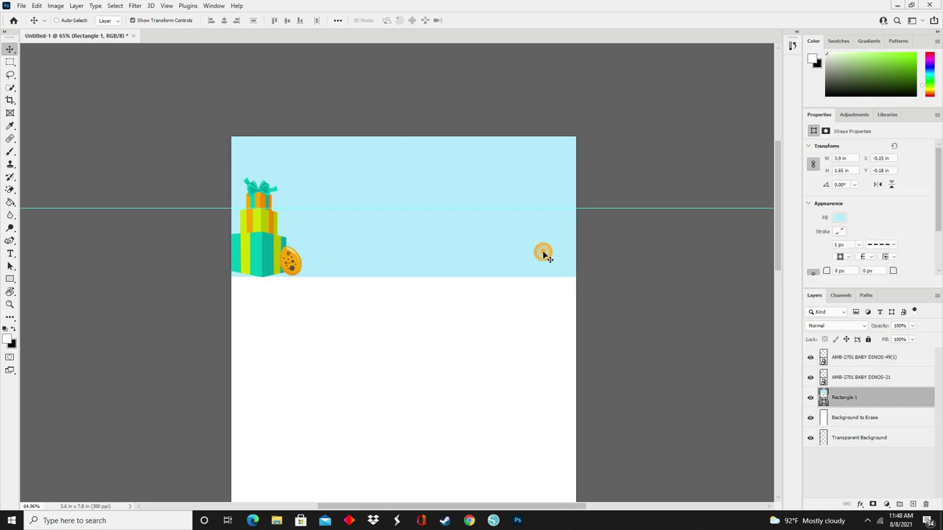
{"action": "left_click", "coordinate": [859, 378]}
{"action": "left_click", "coordinate": [861, 357], "text": "shift"}
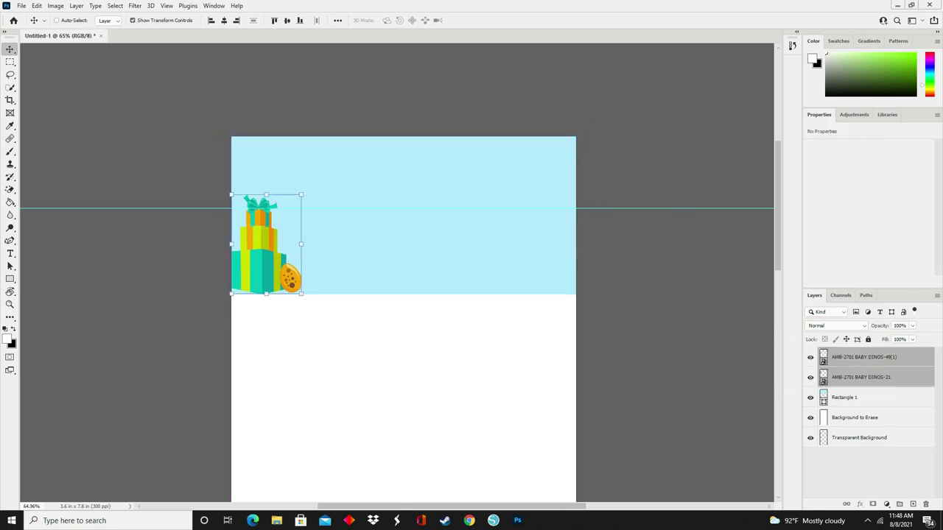
Place a small brown footprint, AMB-2701 BABY DINOS-58(1), right of the egg and order its layer beneath the egg layer.
{"action": "left_click_drag", "start_coordinate": [557, 480], "coordinate": [304, 280]}
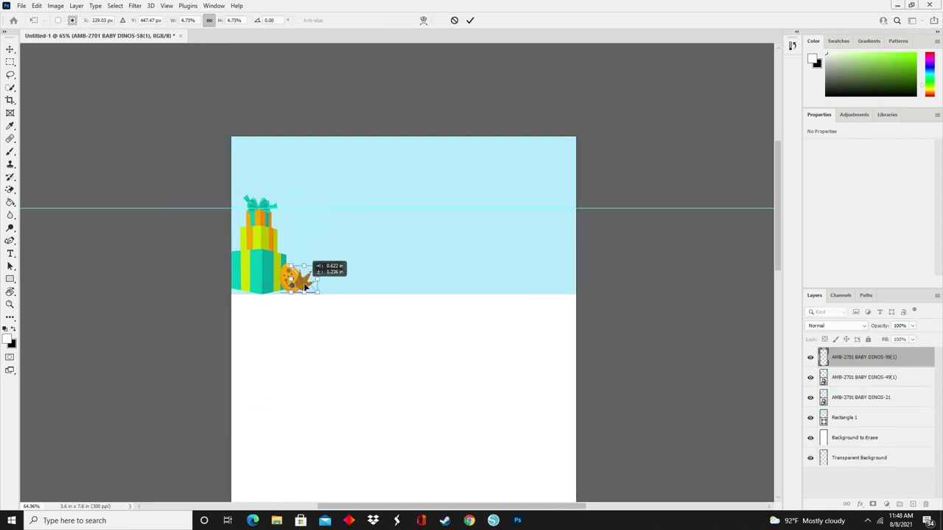
{"action": "key", "text": "Return"}
{"action": "left_click_drag", "start_coordinate": [884, 363], "coordinate": [873, 381]}
{"action": "left_click_drag", "start_coordinate": [316, 266], "coordinate": [319, 263]}
{"action": "key", "text": "Return"}
Place the footprint frame AMB-2701 BABY DINOS frames-06, scaled to about 5.54 by 7.81 in, spanning the canvas height along its right edge.
{"action": "left_click_drag", "start_coordinate": [938, 321], "coordinate": [511, 293]}
{"action": "key", "text": "ctrl+minus"}
{"action": "key", "text": "ctrl+minus"}
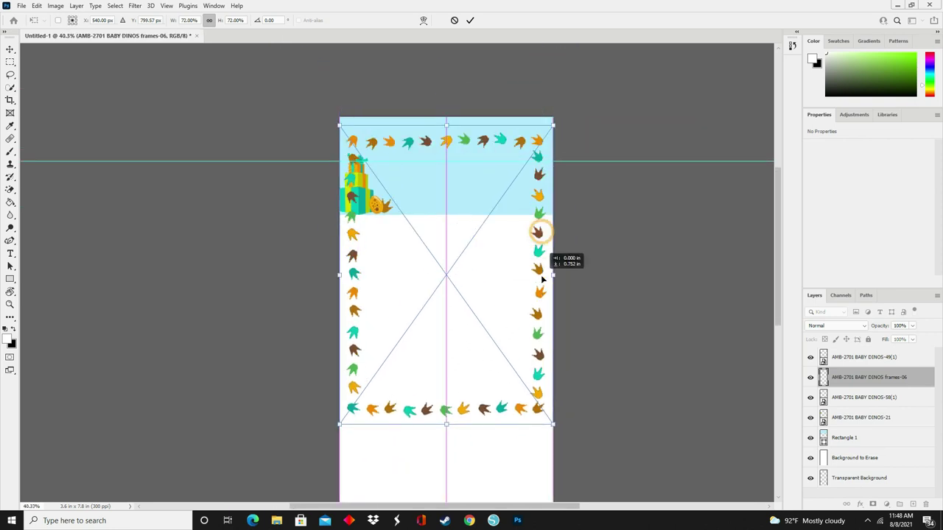
{"action": "left_click_drag", "start_coordinate": [485, 329], "coordinate": [582, 463]}
{"action": "left_click_drag", "start_coordinate": [415, 393], "coordinate": [326, 395]}
{"action": "left_click_drag", "start_coordinate": [360, 81], "coordinate": [353, 75]}
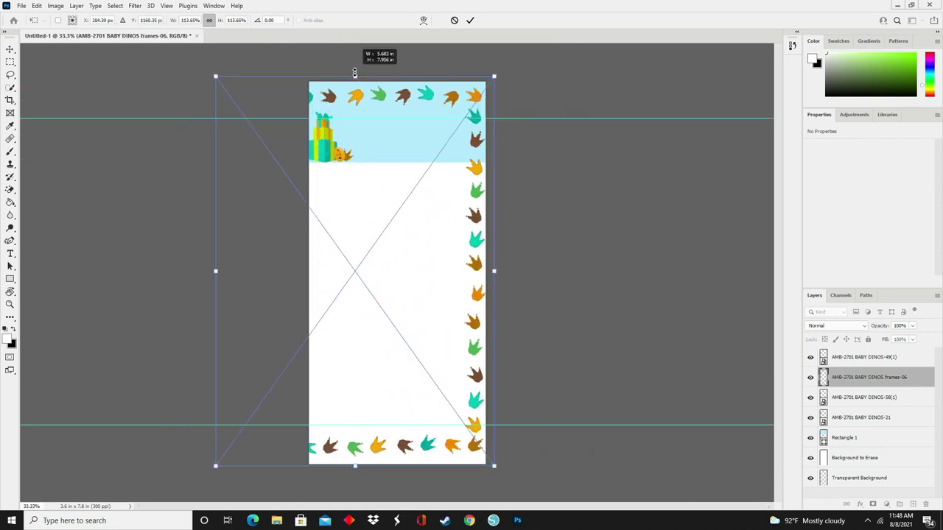
{"action": "left_click_drag", "start_coordinate": [354, 467], "coordinate": [377, 455]}
{"action": "left_click_drag", "start_coordinate": [492, 273], "coordinate": [484, 272]}
{"action": "key", "text": "Return"}
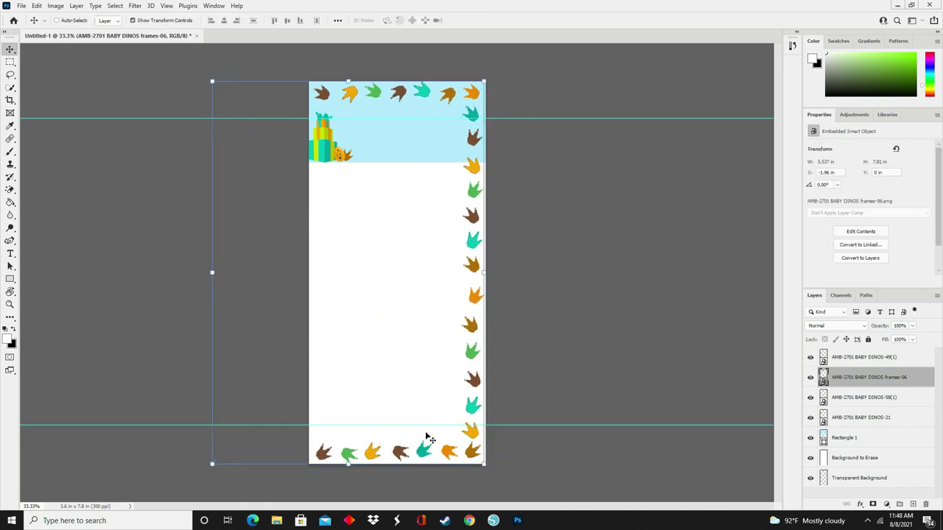
Place the BIRTHDAY bunting AMB-2701 BABY DINOS-44 across the gifts, rotated about -14°, and order its layer beneath the footprint frame.
{"action": "left_click_drag", "start_coordinate": [361, 156], "coordinate": [365, 158]}
{"action": "left_click_drag", "start_coordinate": [484, 441], "coordinate": [427, 301]}
{"action": "left_click_drag", "start_coordinate": [368, 243], "coordinate": [358, 147]}
{"action": "left_click_drag", "start_coordinate": [423, 193], "coordinate": [380, 141]}
{"action": "double_click", "coordinate": [374, 134]}
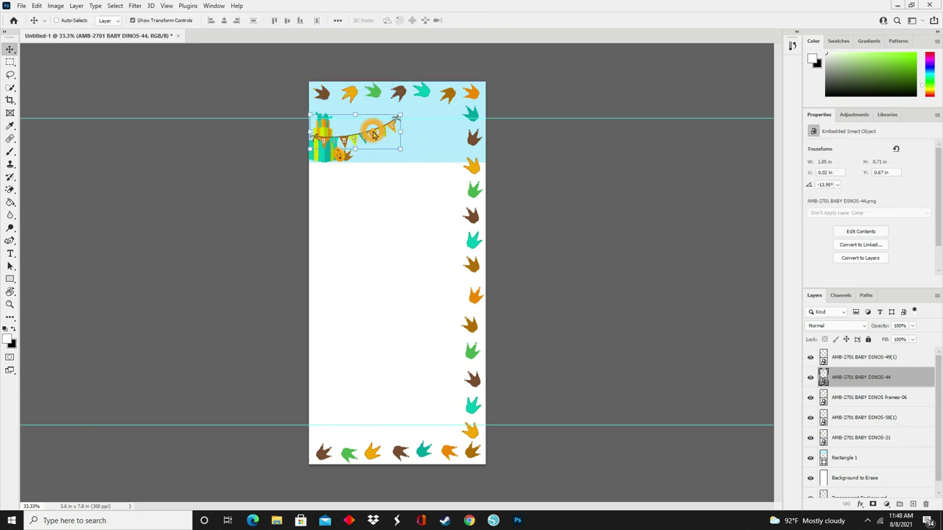
{"action": "left_click_drag", "start_coordinate": [870, 387], "coordinate": [863, 415]}
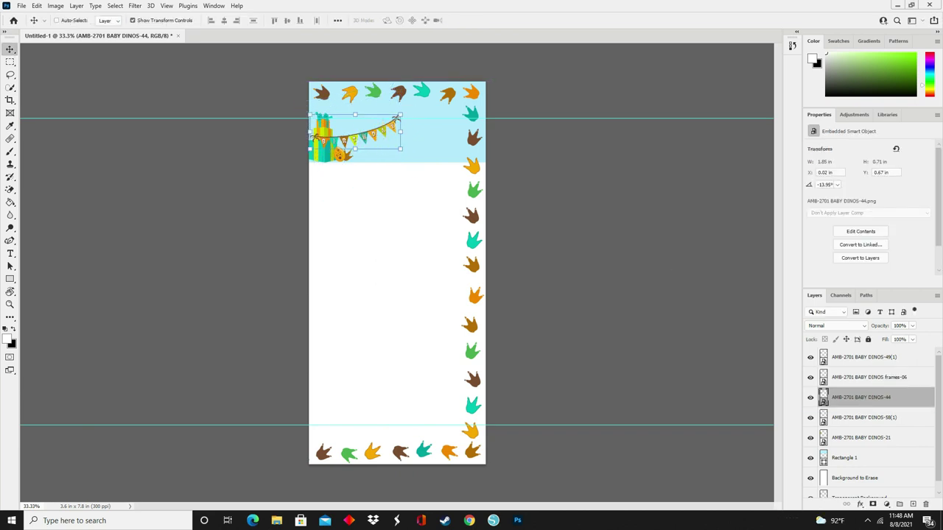
Place the HAPPY bunting AMB-2701 BABY DINOS-36, scaled to about 20.8%, just above the BIRTHDAY bunting.
{"action": "left_click_drag", "start_coordinate": [729, 231], "coordinate": [397, 273]}
{"action": "left_click_drag", "start_coordinate": [485, 182], "coordinate": [413, 243]}
{"action": "left_click_drag", "start_coordinate": [390, 243], "coordinate": [376, 94]}
{"action": "key", "text": "Return"}
{"action": "key", "text": "ctrl+t"}
{"action": "left_click_drag", "start_coordinate": [352, 126], "coordinate": [355, 140]}
{"action": "scroll", "coordinate": [355, 140], "scroll_direction": "up", "scroll_amount": 5}
{"action": "scroll", "coordinate": [349, 294], "scroll_direction": "up", "scroll_amount": 2}
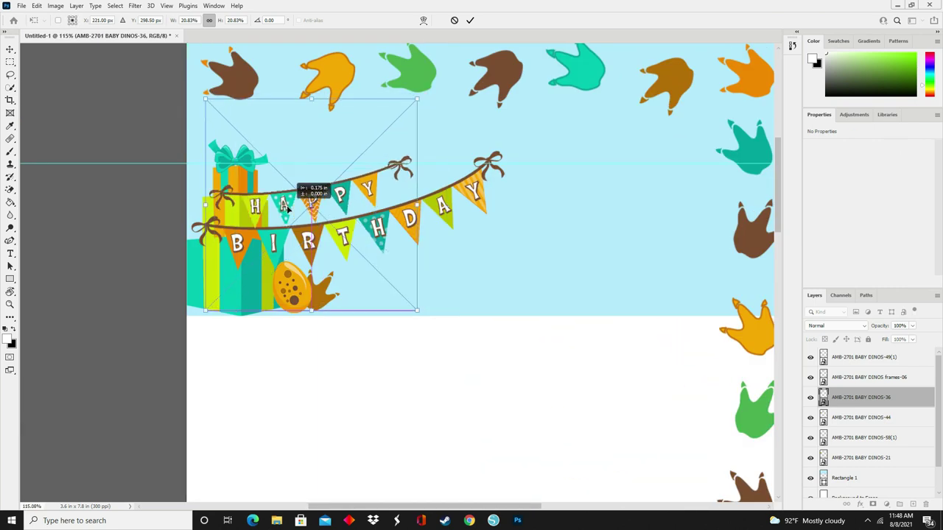
{"action": "key", "text": "Return"}
Tilt the BIRTHDAY bunting slightly steeper and shift it toward the canvas's left edge.
{"action": "key", "text": "alt+bracketleft"}
{"action": "left_click_drag", "start_coordinate": [57, 275], "coordinate": [196, 288]}
{"action": "key", "text": "Return"}
Place the party-hat triceratops AMB-2701 BABY DINOS-04, scaled to about 0.42 by 0.72 in, at the right side of the blue band.
{"action": "scroll", "coordinate": [403, 255], "scroll_direction": "right", "scroll_amount": 3}
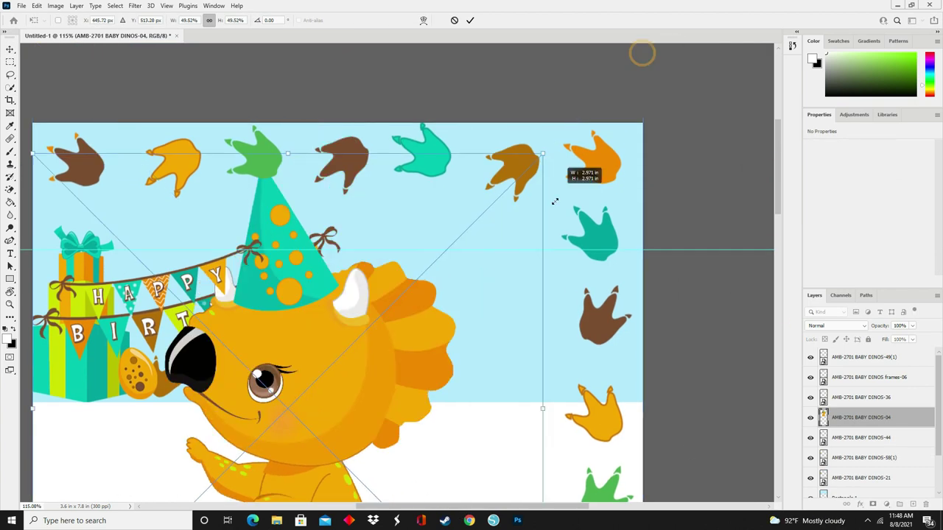
{"action": "left_click_drag", "start_coordinate": [642, 52], "coordinate": [505, 248]}
{"action": "left_click_drag", "start_coordinate": [444, 281], "coordinate": [532, 281]}
{"action": "key", "text": "Return"}
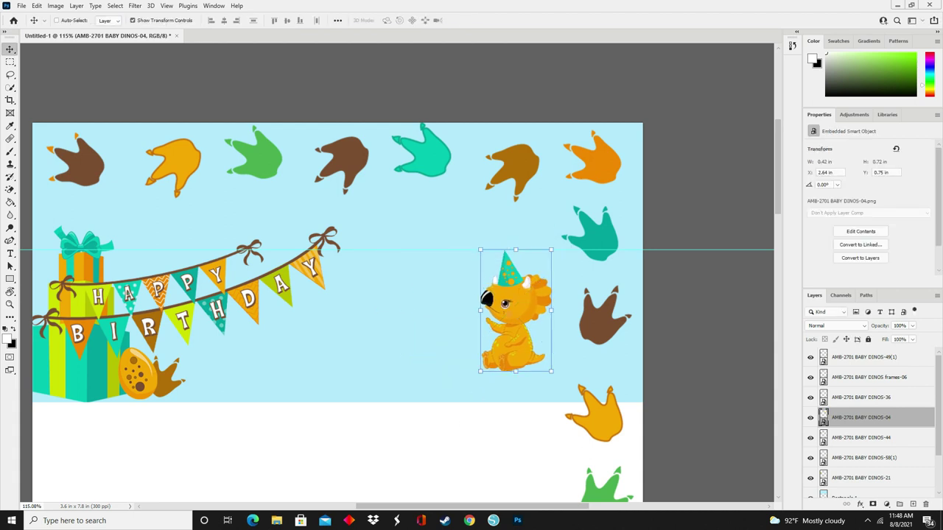
Place the teal cracked eggshell AMB-2701 BABY DINOS-15(1) over the triceratops's lower body and lower both near the blue band's bottom edge.
{"action": "left_click_drag", "start_coordinate": [641, 309], "coordinate": [505, 330]}
{"action": "left_click_drag", "start_coordinate": [469, 390], "coordinate": [517, 365]}
{"action": "key", "text": "Return"}
{"action": "left_click", "coordinate": [508, 331], "text": "ctrl+shift"}
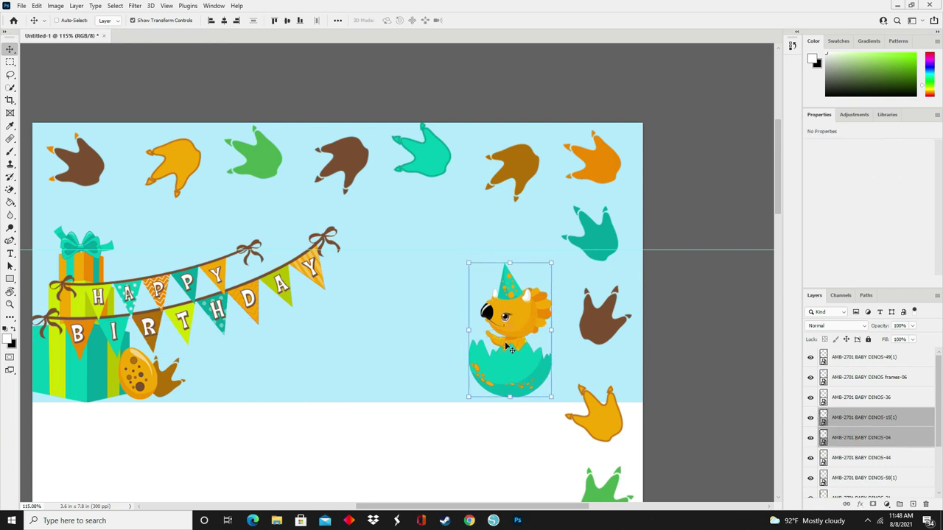
Place a small tilted lime egg, AMB-2701 BABY DINOS-17(1), at the eggshell's right and a small gift, AMB-2701 BABY DINOS-51(1), at its left.
{"action": "left_click_drag", "start_coordinate": [278, 438], "coordinate": [102, 354]}
{"action": "left_click_drag", "start_coordinate": [65, 312], "coordinate": [549, 365]}
{"action": "left_click_drag", "start_coordinate": [586, 321], "coordinate": [556, 392]}
{"action": "key", "text": "Return"}
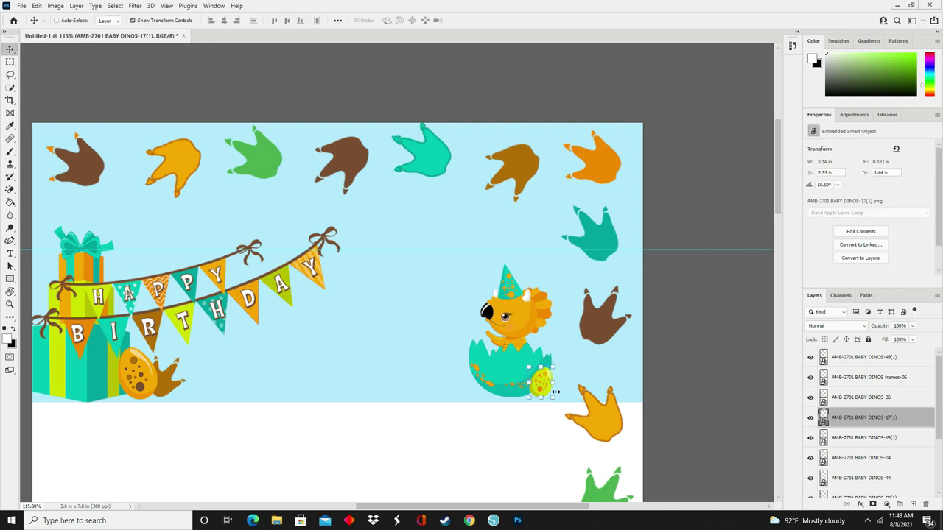
{"action": "left_click_drag", "start_coordinate": [457, 413], "coordinate": [445, 350]}
{"action": "key", "text": "Return"}
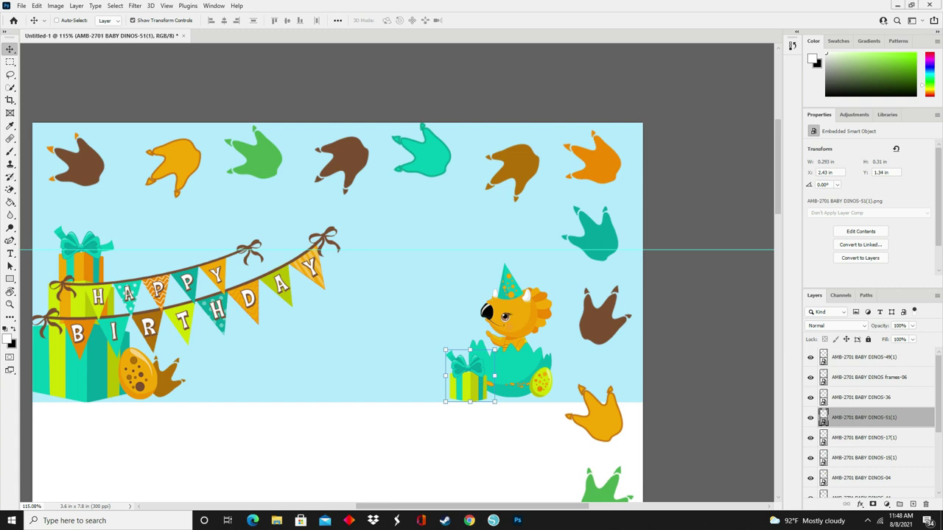
Place the balloons AMB-2701 BABY DINOS-19, about 0.23 by 0.54 in, at the triceratops's hand and order their layer behind it.
{"action": "left_click_drag", "start_coordinate": [527, 501], "coordinate": [183, 318]}
{"action": "left_click_drag", "start_coordinate": [129, 277], "coordinate": [499, 333]}
{"action": "key", "text": "Return"}
{"action": "scroll", "coordinate": [494, 331], "scroll_direction": "up", "scroll_amount": 6}
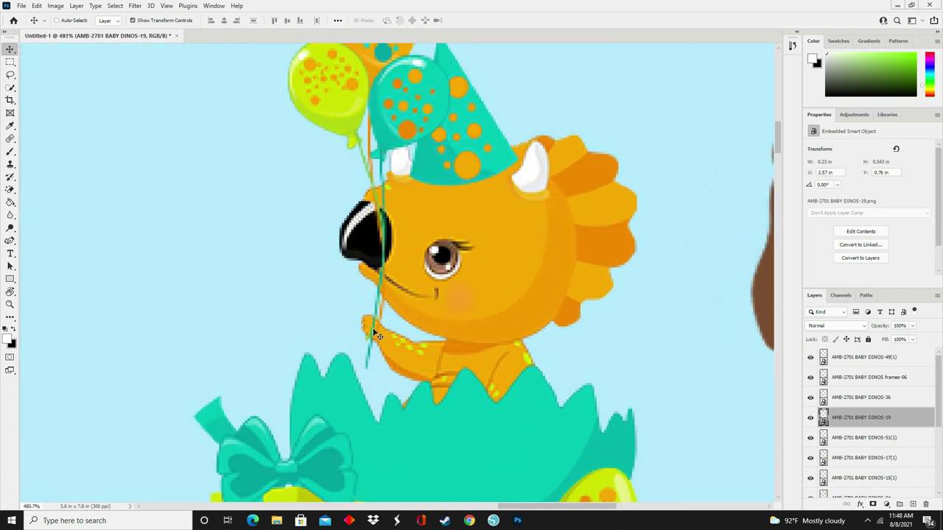
{"action": "key", "text": "ctrl+bracketleft"}
{"action": "key", "text": "ctrl+bracketleft"}
{"action": "key", "text": "ctrl+bracketleft"}
{"action": "key", "text": "ctrl+bracketleft"}
{"action": "scroll", "coordinate": [398, 441], "scroll_direction": "down", "scroll_amount": 6}
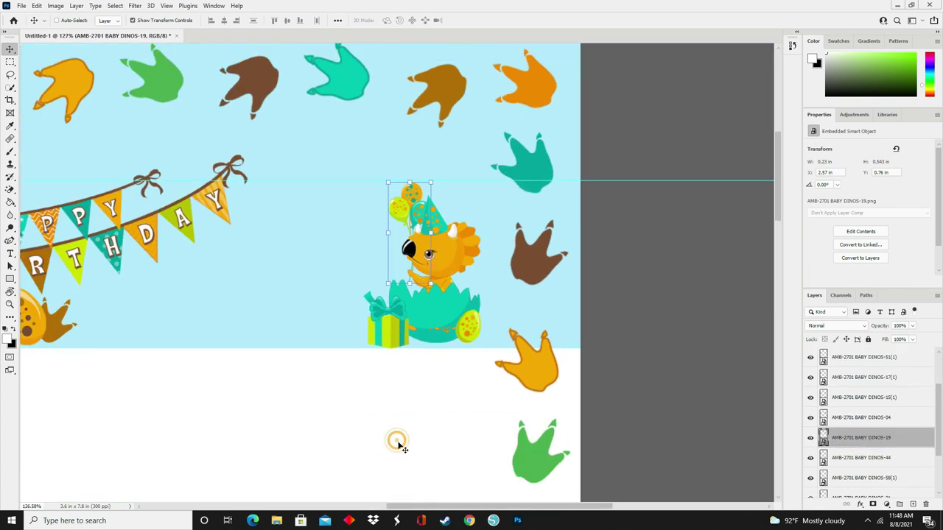
Place the lime cracked eggshell AMB-2701 BABY DINOS-13(1), about 0.24 by 0.18 in and tilted 6.8°, to the right of the orange spotted egg.
{"action": "scroll", "coordinate": [398, 442], "scroll_direction": "down", "scroll_amount": 2}
{"action": "left_click_drag", "start_coordinate": [374, 309], "coordinate": [356, 338]}
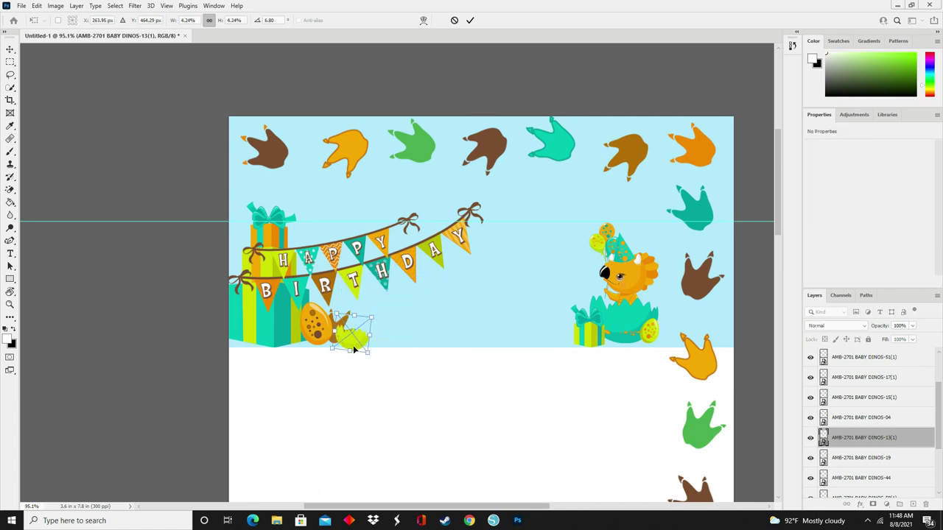
{"action": "key", "text": "Return"}
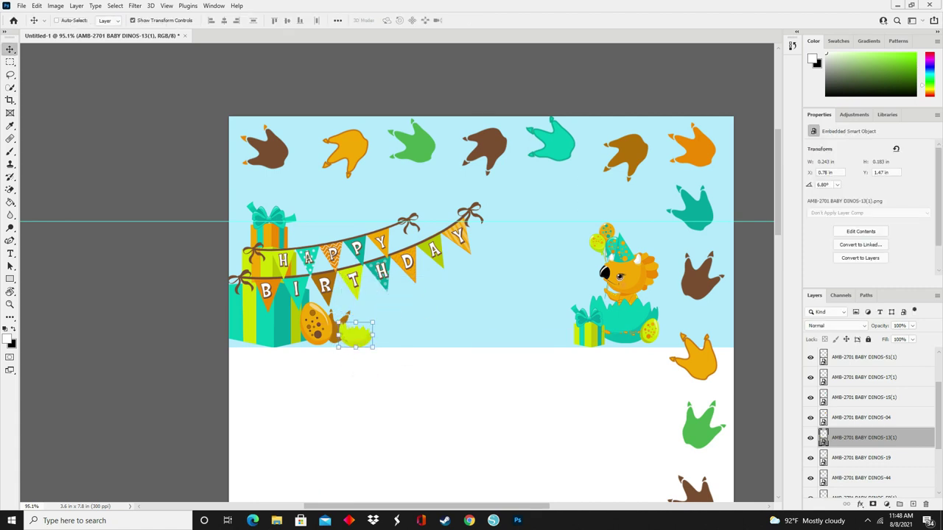
Shift the triceratops group slightly left and place the palm tree AMB-2701 BABY DINOS-03, about 1.24 by 1.41 in, behind it.
{"action": "left_click_drag", "start_coordinate": [564, 221], "coordinate": [625, 249]}
{"action": "left_click", "coordinate": [860, 477], "text": "ctrl"}
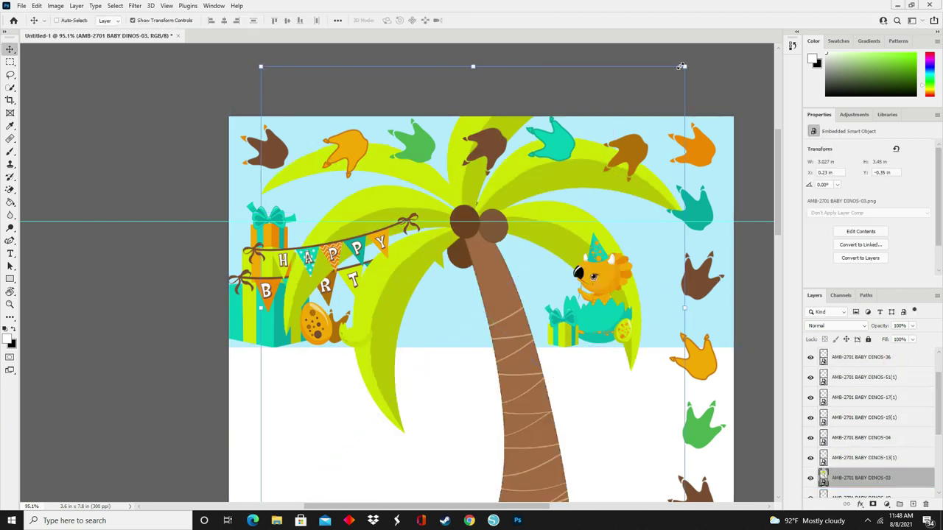
{"action": "left_click_drag", "start_coordinate": [695, 59], "coordinate": [368, 453]}
{"action": "left_click_drag", "start_coordinate": [229, 453], "coordinate": [681, 309]}
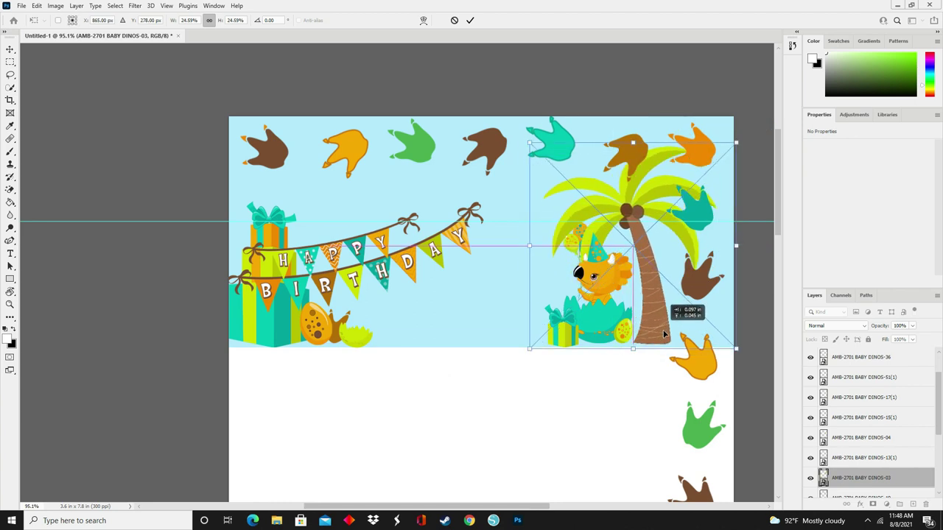
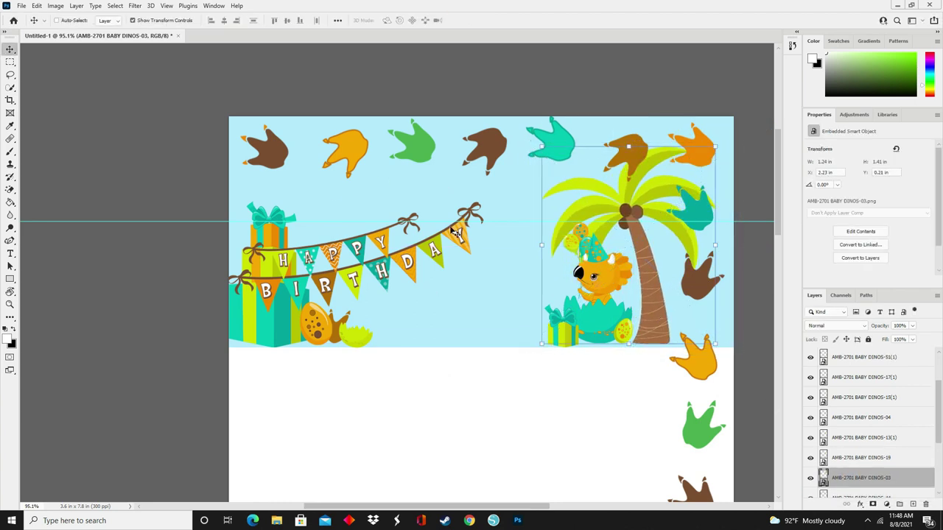
Set the soft round white brush to 69 px and rasterize the blue band's layer, Rectangle 1, for painting.
{"action": "left_click", "coordinate": [10, 150]}
{"action": "scroll", "coordinate": [879, 441], "scroll_direction": "down", "scroll_amount": 3}
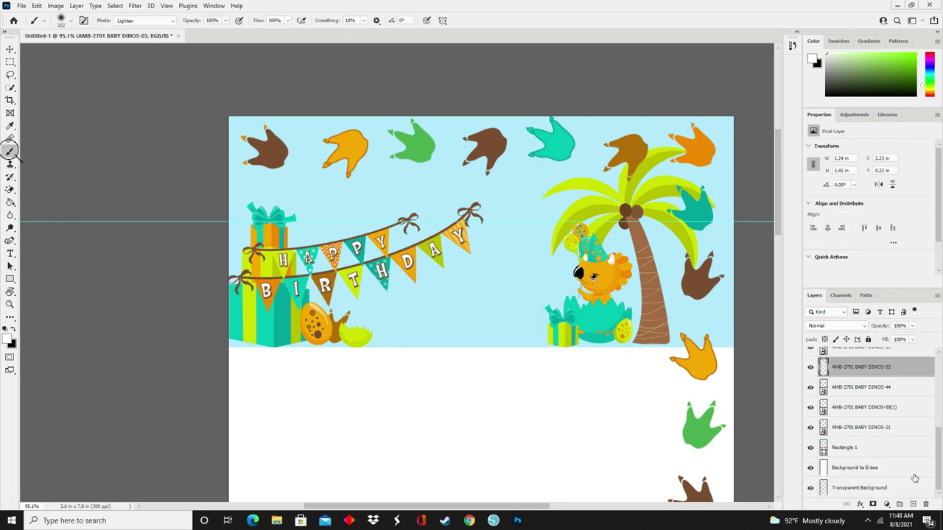
{"action": "left_click", "coordinate": [879, 447]}
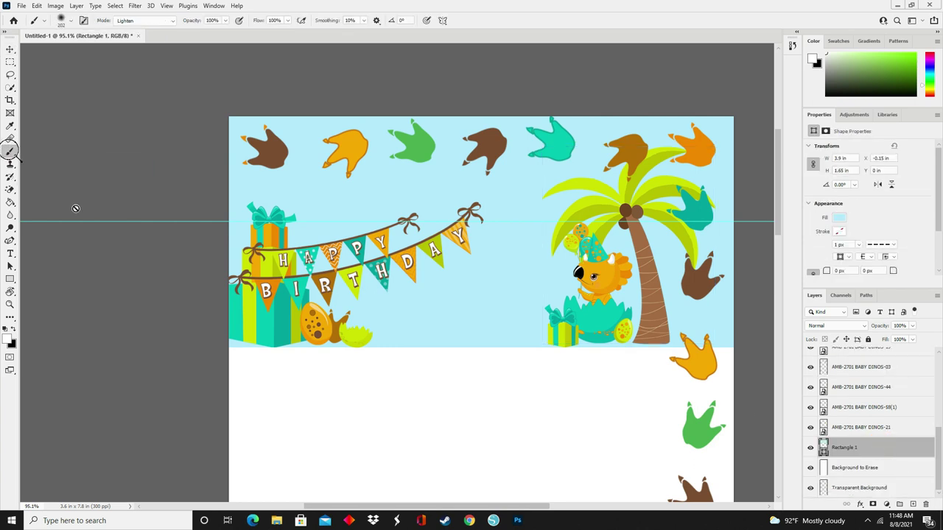
{"action": "left_click", "coordinate": [70, 20]}
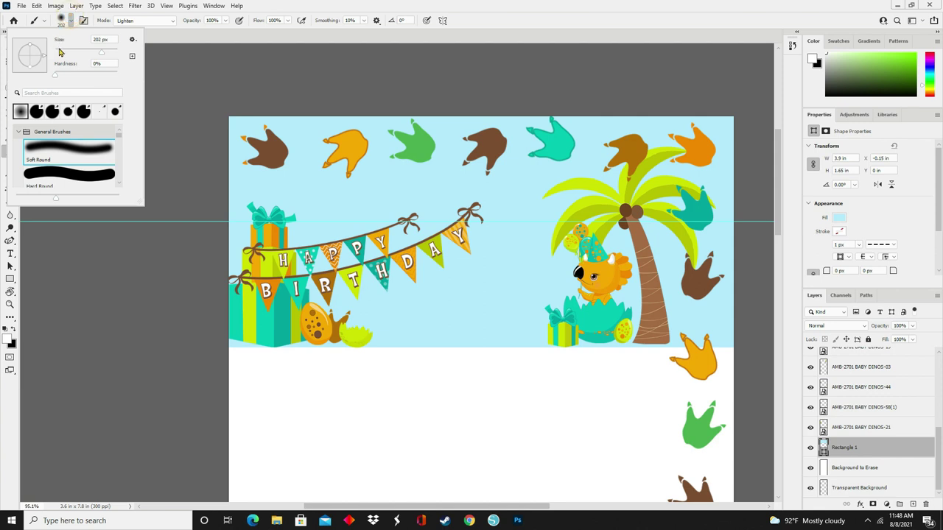
{"action": "left_click_drag", "start_coordinate": [77, 51], "coordinate": [72, 53]}
{"action": "left_click", "coordinate": [326, 168]}
{"action": "left_click", "coordinate": [427, 194]}
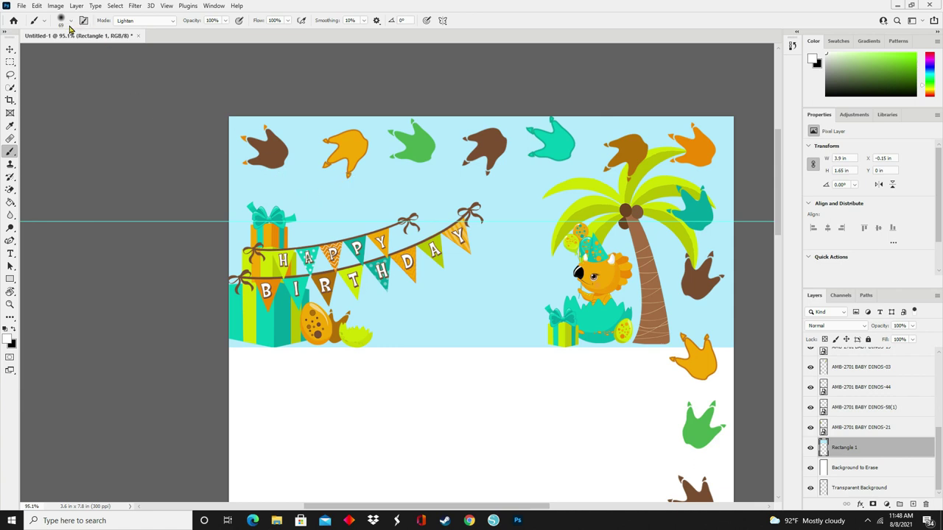
Reduce the brush size and paint two soft white clouds on the blue band above the birthday banner.
{"action": "left_click", "coordinate": [70, 23]}
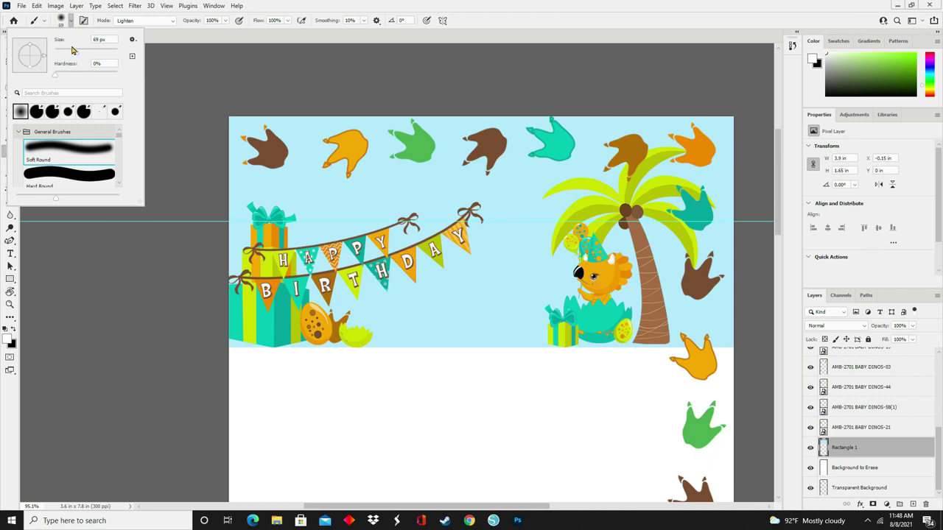
{"action": "left_click", "coordinate": [65, 52]}
{"action": "left_click", "coordinate": [298, 192]}
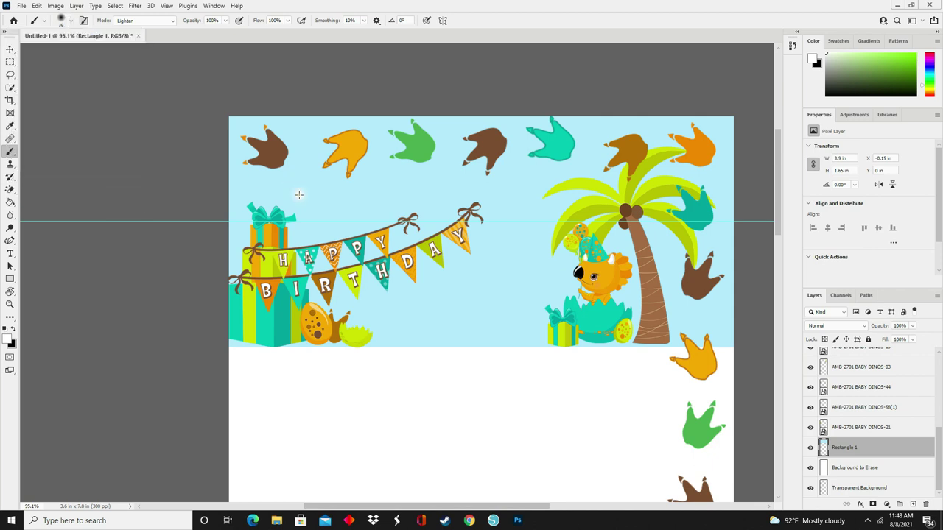
{"action": "mouse_move", "coordinate": [298, 191]}
{"action": "left_mouse_down"}
{"action": "mouse_move", "coordinate": [303, 182]}
{"action": "mouse_move", "coordinate": [303, 190]}
{"action": "mouse_move", "coordinate": [320, 189]}
{"action": "mouse_move", "coordinate": [290, 198]}
{"action": "mouse_move", "coordinate": [313, 190]}
{"action": "left_mouse_up"}
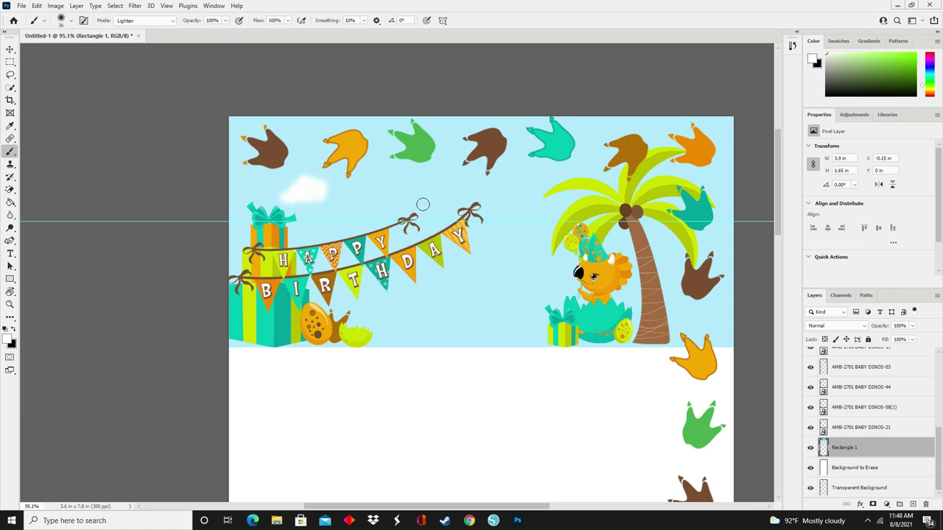
{"action": "mouse_move", "coordinate": [370, 166]}
{"action": "left_mouse_down"}
{"action": "mouse_move", "coordinate": [398, 168]}
{"action": "mouse_move", "coordinate": [368, 181]}
{"action": "mouse_move", "coordinate": [397, 180]}
{"action": "mouse_move", "coordinate": [383, 175]}
{"action": "left_mouse_up"}
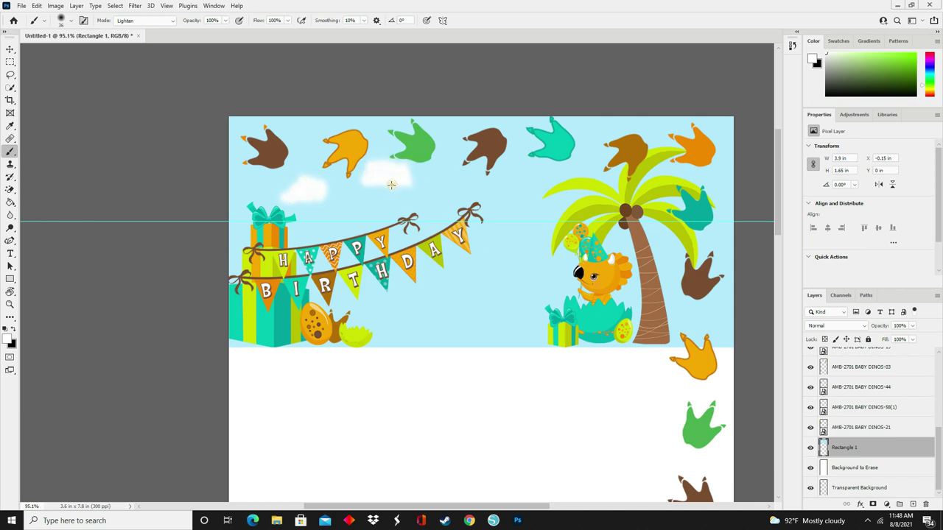
Paint more soft white clouds on the blue band between the banner and palm tree and around the palm's leaves.
{"action": "left_click", "coordinate": [494, 244]}
{"action": "mouse_move", "coordinate": [494, 245]}
{"action": "left_mouse_down"}
{"action": "mouse_move", "coordinate": [532, 250]}
{"action": "mouse_move", "coordinate": [507, 251]}
{"action": "left_mouse_up"}
{"action": "left_click", "coordinate": [492, 250]}
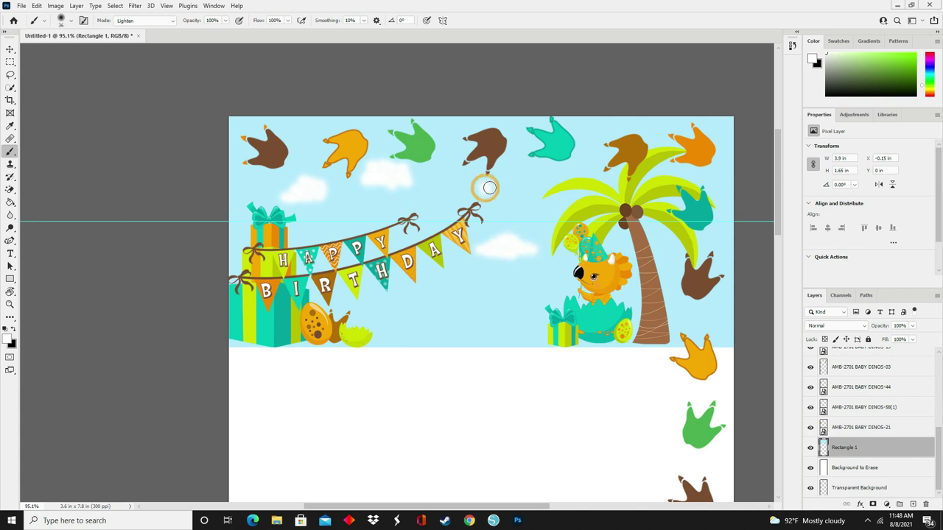
{"action": "mouse_move", "coordinate": [481, 184]}
{"action": "left_mouse_down"}
{"action": "mouse_move", "coordinate": [515, 188]}
{"action": "mouse_move", "coordinate": [480, 193]}
{"action": "mouse_move", "coordinate": [521, 192]}
{"action": "mouse_move", "coordinate": [486, 195]}
{"action": "left_mouse_up"}
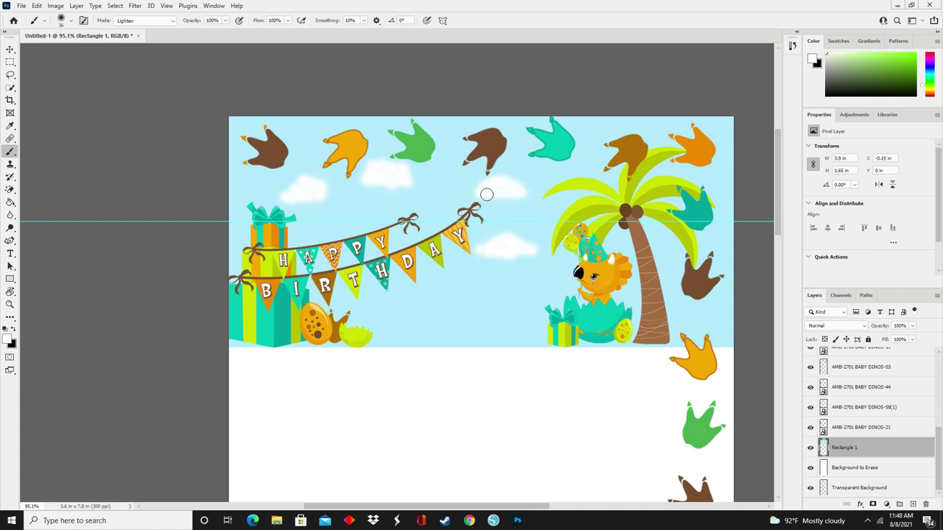
{"action": "left_click", "coordinate": [608, 172]}
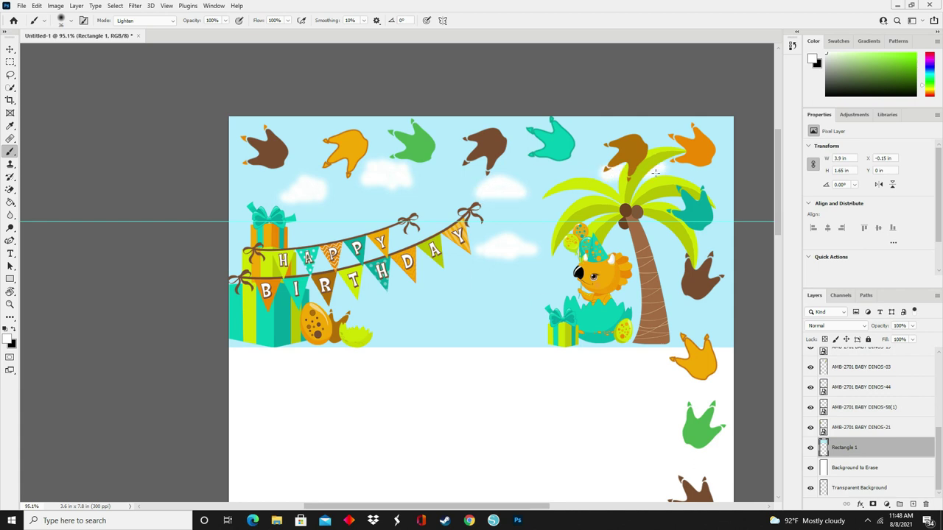
{"action": "mouse_move", "coordinate": [681, 240]}
{"action": "left_mouse_down"}
{"action": "mouse_move", "coordinate": [708, 243]}
{"action": "mouse_move", "coordinate": [700, 241]}
{"action": "left_mouse_up"}
Place the green hills Dinosaur Elements (21), 3.6 by 1.32 in, across the bottom of the canvas behind the footprints.
{"action": "scroll", "coordinate": [214, 186], "scroll_direction": "down", "scroll_amount": 5}
{"action": "scroll", "coordinate": [390, 228], "scroll_direction": "down", "scroll_amount": 4}
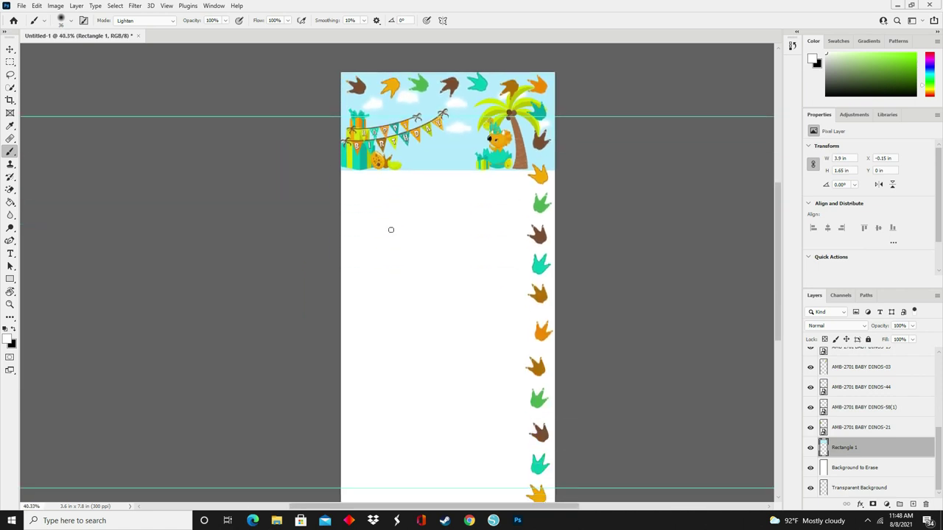
{"action": "scroll", "coordinate": [451, 309], "scroll_direction": "down", "scroll_amount": 1}
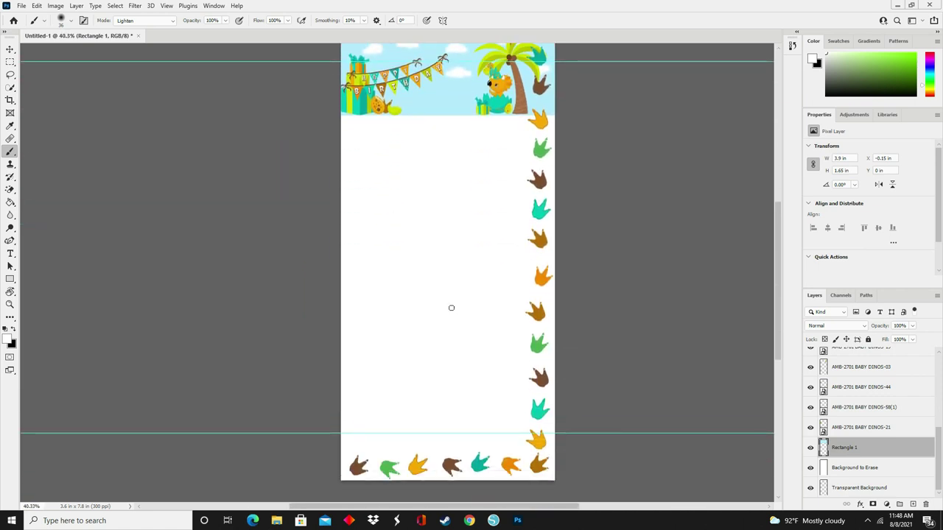
{"action": "left_click", "coordinate": [11, 50]}
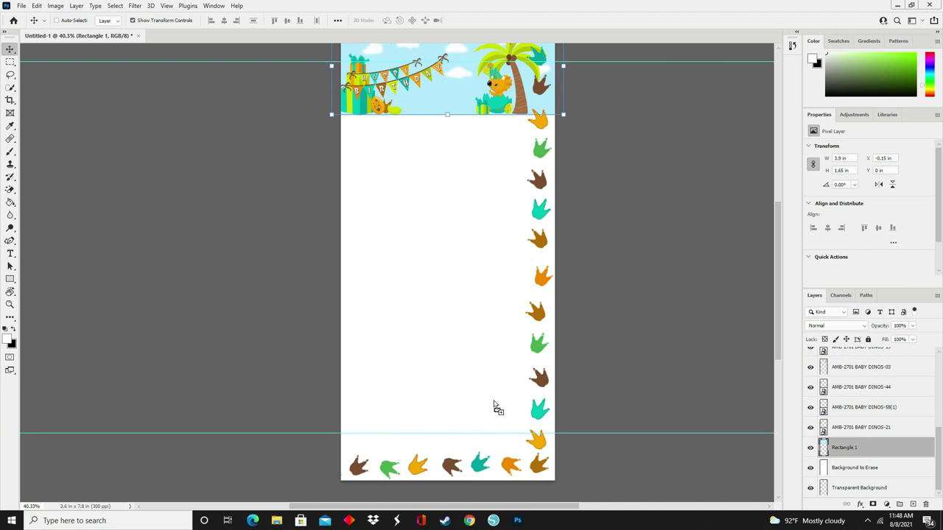
{"action": "left_click_drag", "start_coordinate": [495, 408], "coordinate": [486, 403]}
{"action": "left_click_drag", "start_coordinate": [476, 285], "coordinate": [473, 456]}
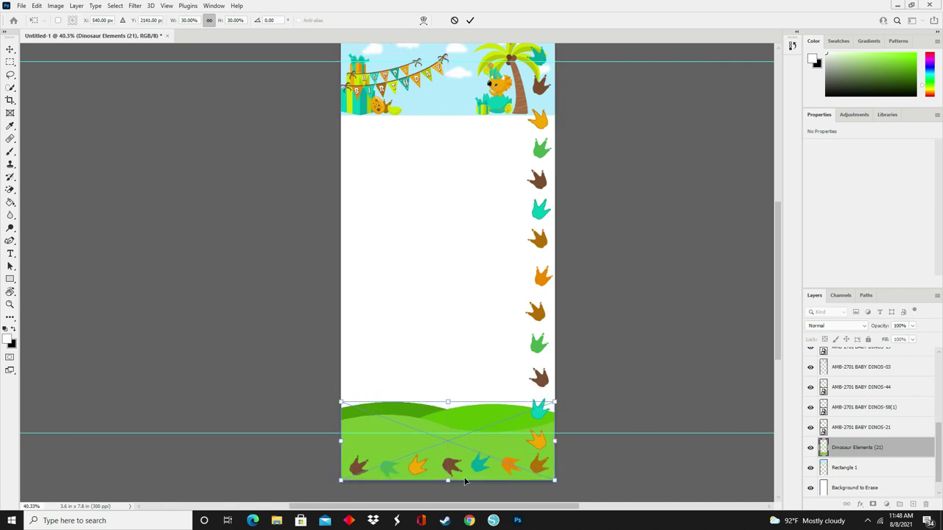
{"action": "double_click", "coordinate": [455, 425]}
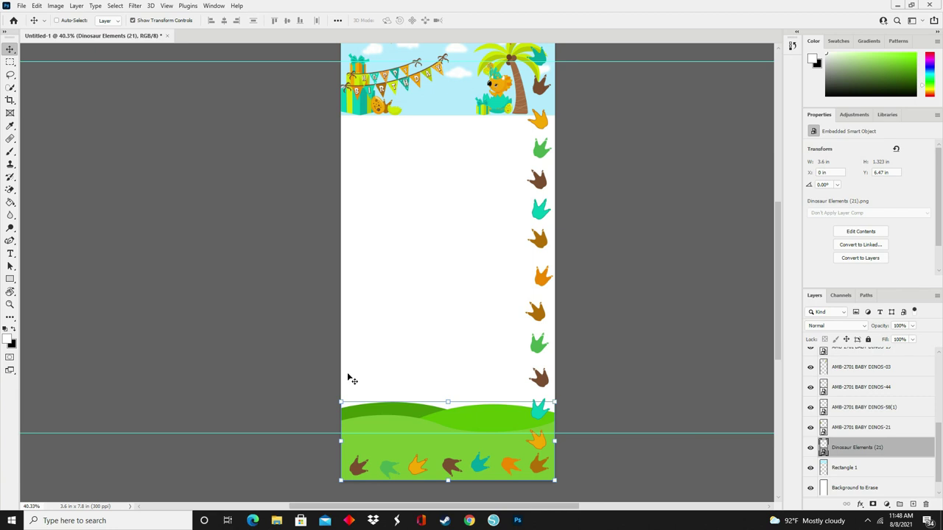
Choose the Paint Bucket and set the foreground color to the light green aeda84.
{"action": "scroll", "coordinate": [447, 452], "scroll_direction": "up", "scroll_amount": 6}
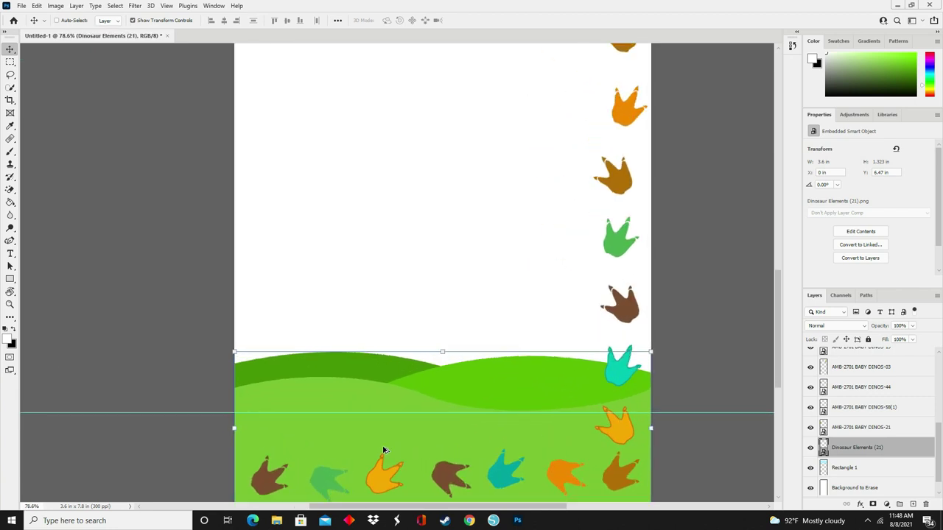
{"action": "scroll", "coordinate": [410, 368], "scroll_direction": "down", "scroll_amount": 1}
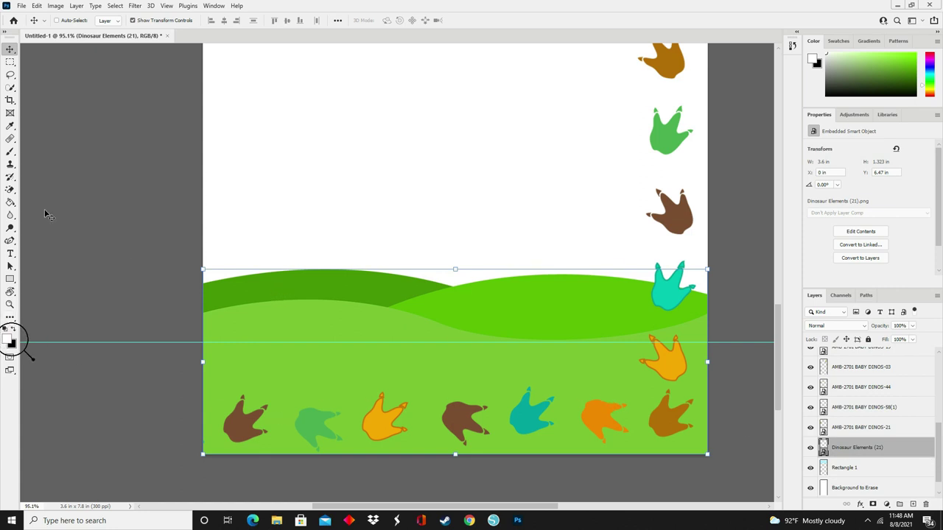
{"action": "left_click", "coordinate": [10, 206]}
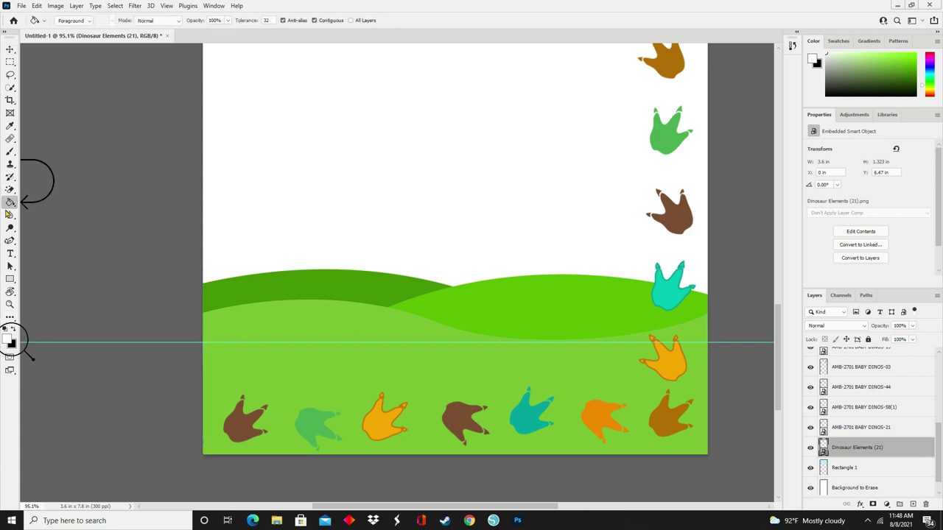
{"action": "left_click", "coordinate": [7, 340]}
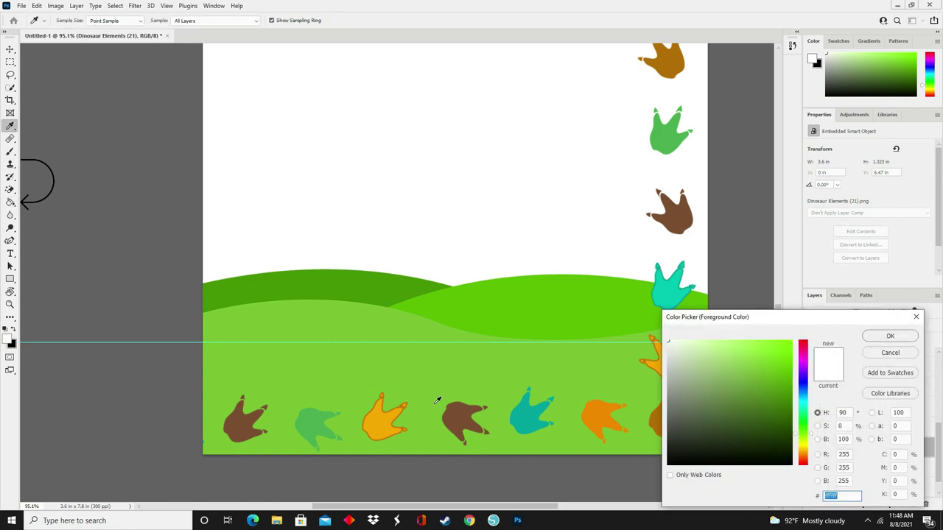
{"action": "left_click", "coordinate": [479, 366]}
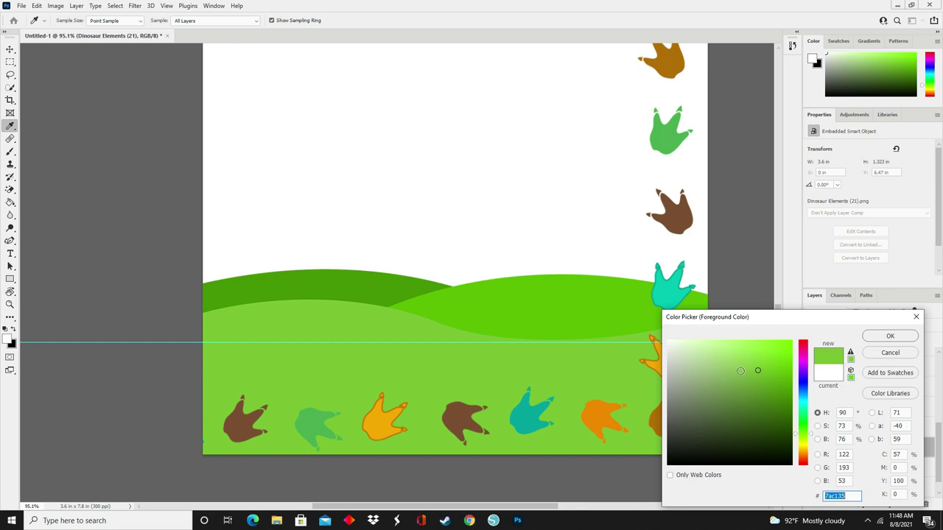
{"action": "left_click", "coordinate": [740, 371]}
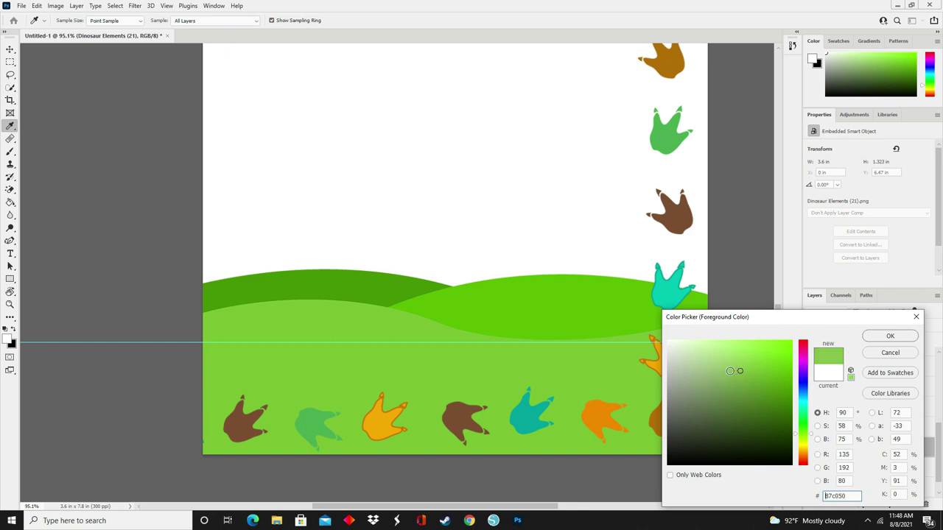
{"action": "left_click", "coordinate": [725, 370]}
{"action": "left_click", "coordinate": [714, 370]}
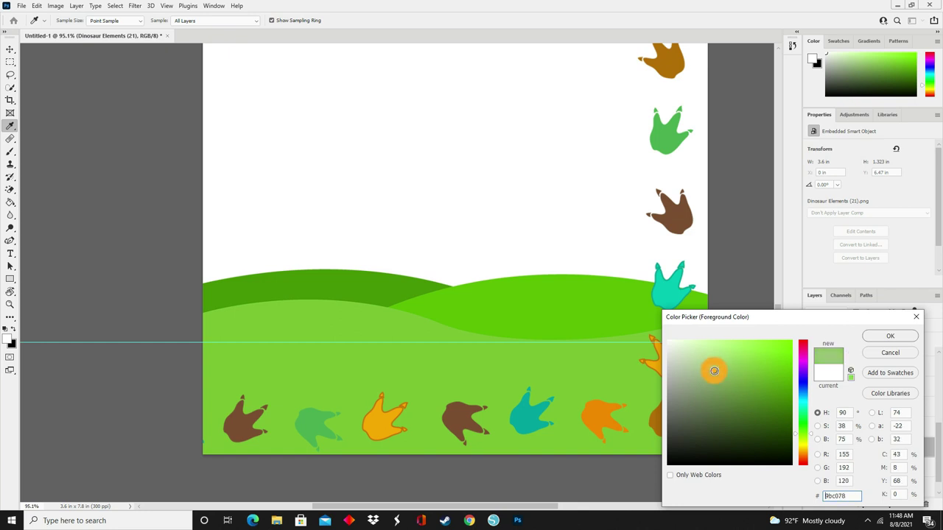
{"action": "left_click", "coordinate": [713, 357]}
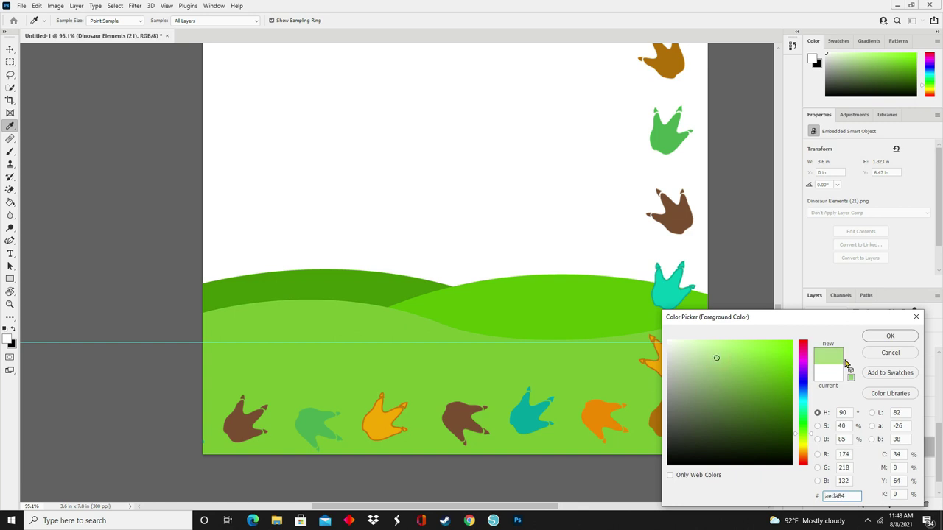
{"action": "left_click", "coordinate": [877, 338]}
Rasterize the hills layer and fill the front hill with the light green foreground color.
{"action": "left_click", "coordinate": [554, 369]}
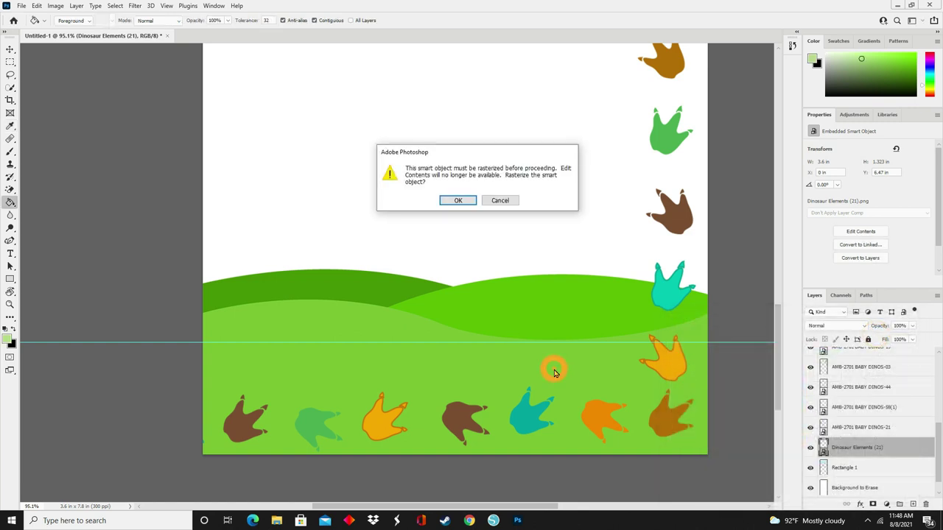
{"action": "left_click", "coordinate": [457, 201]}
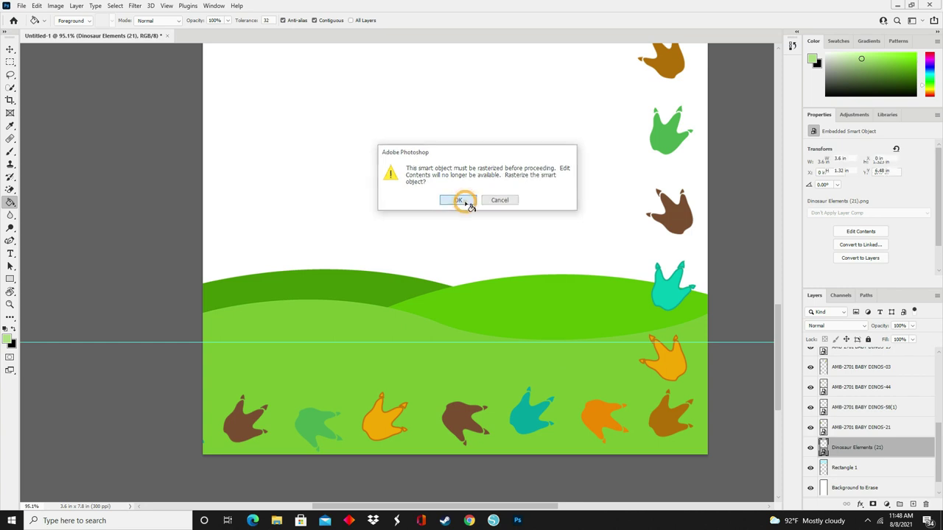
{"action": "left_click", "coordinate": [493, 383]}
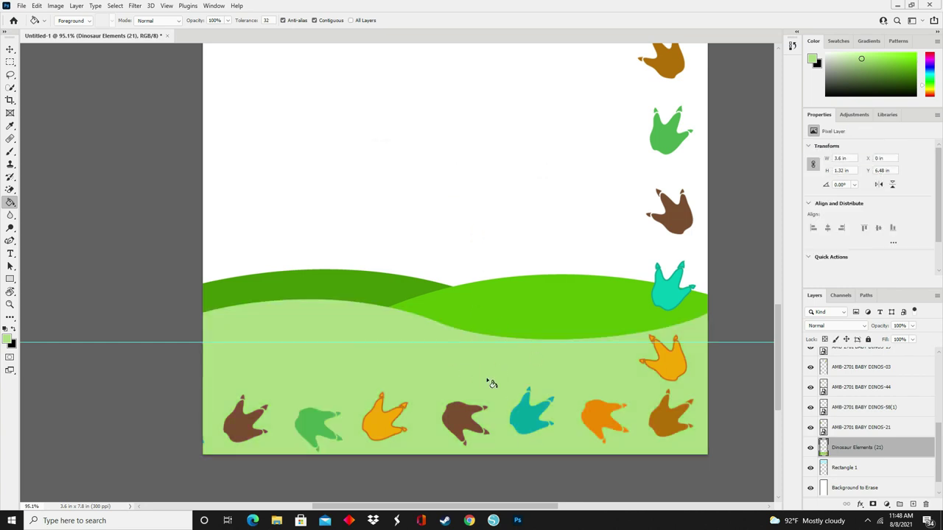
Pick a slightly more saturated light green and fill the right-hand back hill with it.
{"action": "left_click", "coordinate": [8, 340]}
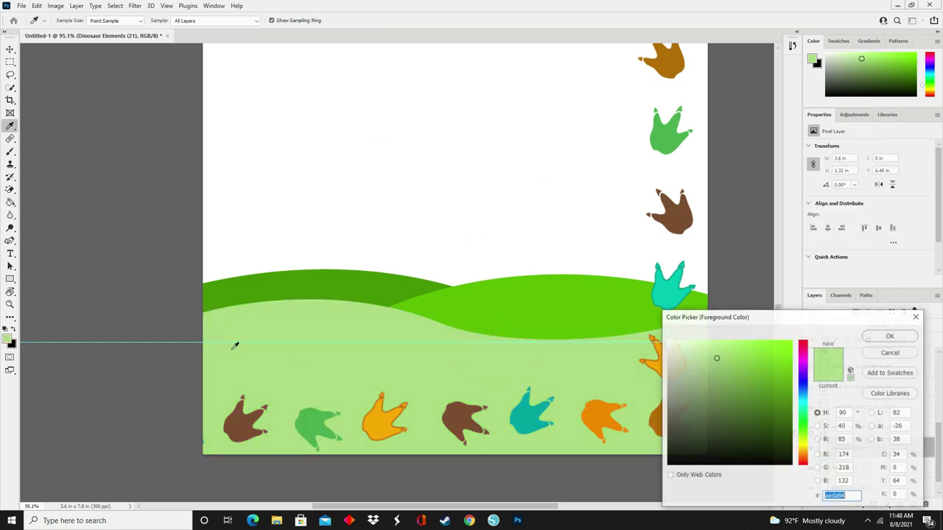
{"action": "left_click", "coordinate": [727, 358]}
{"action": "left_click", "coordinate": [734, 358]}
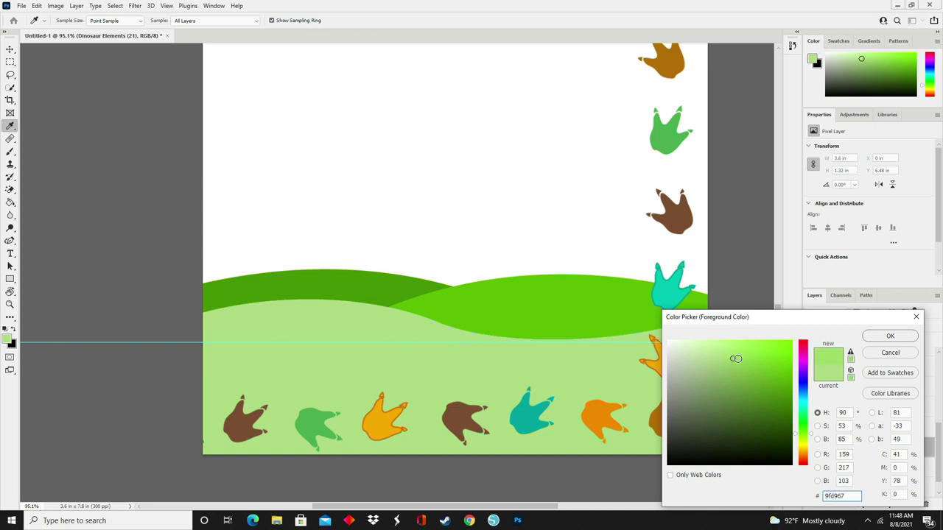
{"action": "key", "text": "Return"}
{"action": "left_click", "coordinate": [532, 327]}
Pick a deeper medium green as foreground color and fill the left-hand back hill with it.
{"action": "left_click", "coordinate": [7, 340]}
{"action": "left_click", "coordinate": [752, 371]}
{"action": "key", "text": "Return"}
{"action": "left_click", "coordinate": [295, 291]}
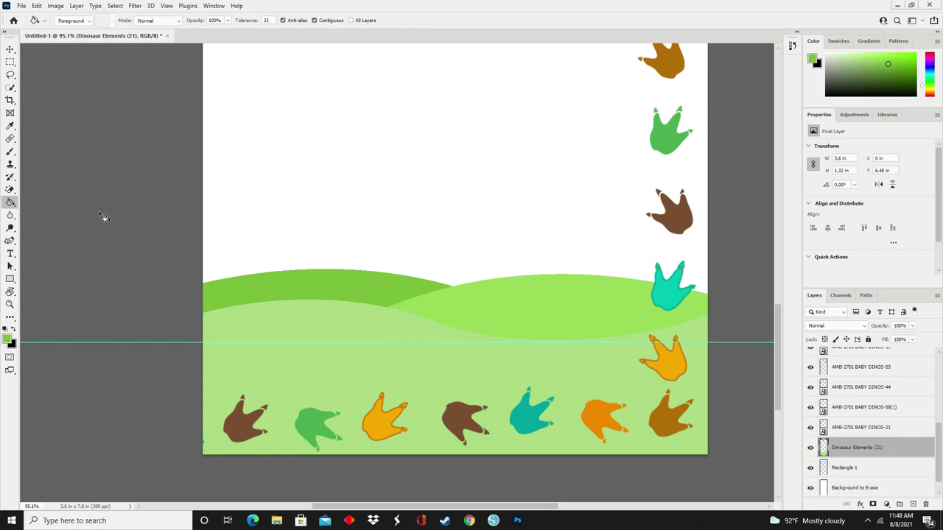
Try two muted greens as the front hill's fill color and undo each fill.
{"action": "scroll", "coordinate": [530, 341], "scroll_direction": "down", "scroll_amount": 4}
{"action": "scroll", "coordinate": [425, 412], "scroll_direction": "up", "scroll_amount": 4}
{"action": "scroll", "coordinate": [46, 333], "scroll_direction": "down", "scroll_amount": 2}
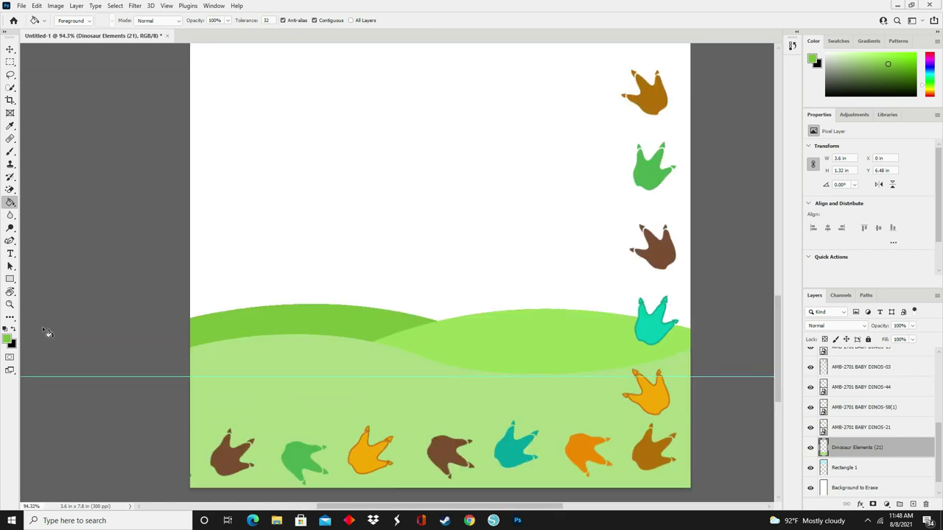
{"action": "left_click", "coordinate": [7, 340]}
{"action": "left_click", "coordinate": [722, 367]}
{"action": "key", "text": "Return"}
{"action": "left_click", "coordinate": [491, 412]}
{"action": "key", "text": "ctrl+z"}
{"action": "left_click", "coordinate": [7, 341]}
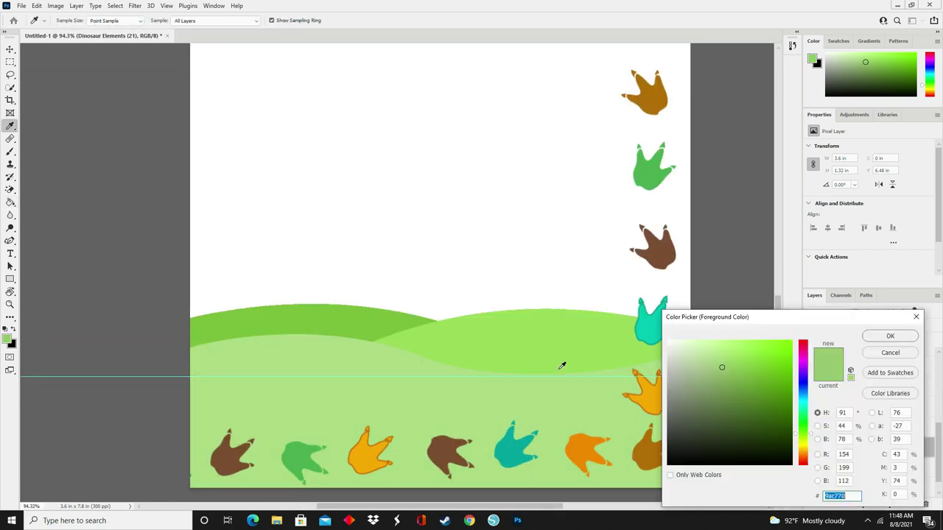
{"action": "left_click", "coordinate": [561, 365]}
{"action": "key", "text": "Return"}
{"action": "left_click", "coordinate": [537, 415]}
{"action": "key", "text": "ctrl+z"}
Pick a brighter light green as foreground color and fill the front hill with it.
{"action": "left_click", "coordinate": [7, 340]}
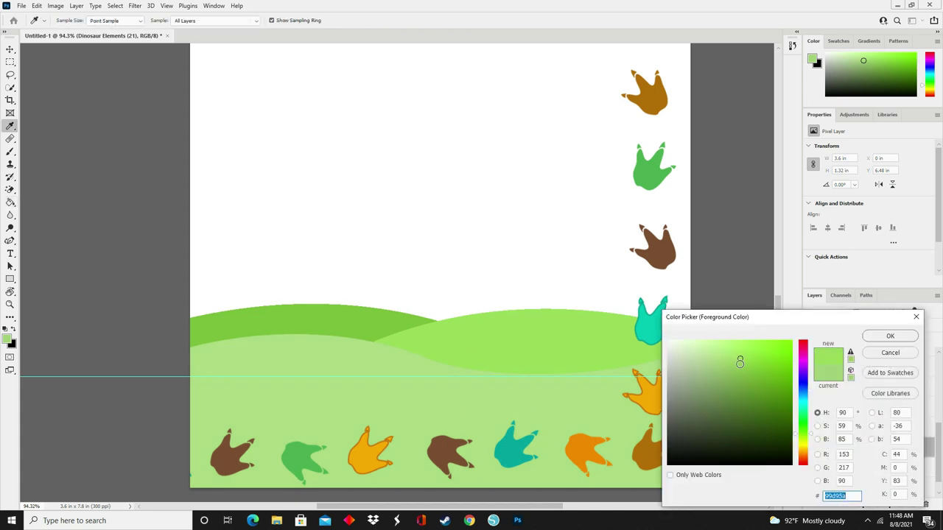
{"action": "left_click", "coordinate": [736, 358]}
{"action": "left_click", "coordinate": [889, 335]}
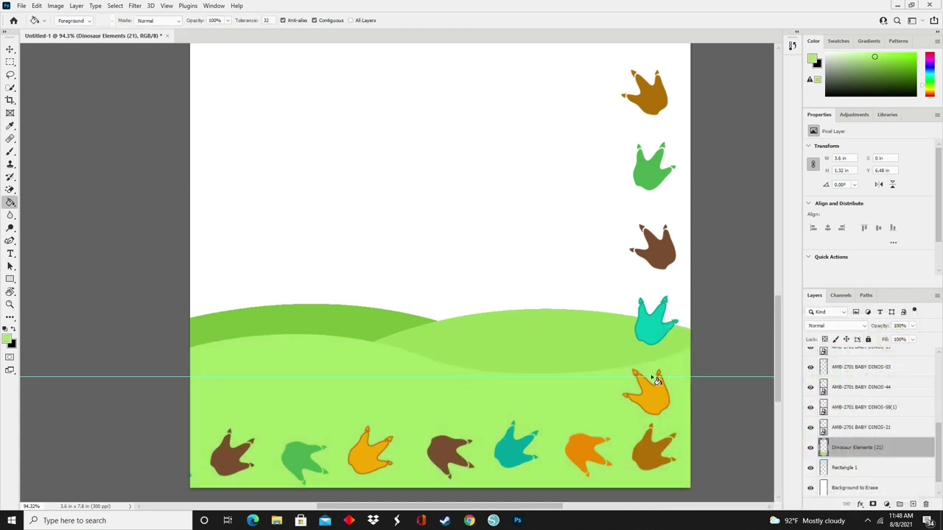
{"action": "scroll", "coordinate": [423, 294], "scroll_direction": "down", "scroll_amount": 8}
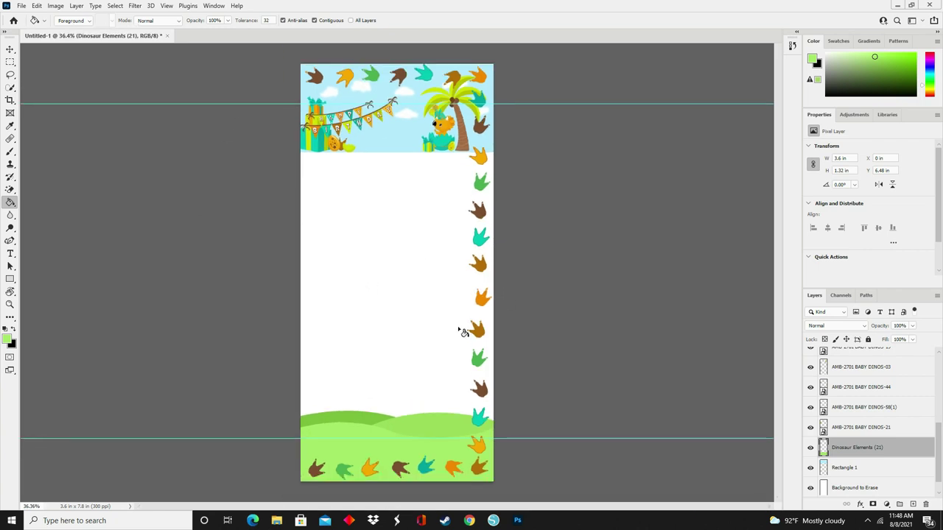
Choose the Horizontal Type tool and set its font to Dino Park.
{"action": "mouse_move", "coordinate": [18, 215]}
{"action": "left_mouse_down"}
{"action": "mouse_move", "coordinate": [43, 221]}
{"action": "mouse_move", "coordinate": [22, 255]}
{"action": "mouse_move", "coordinate": [10, 254]}
{"action": "left_mouse_up"}
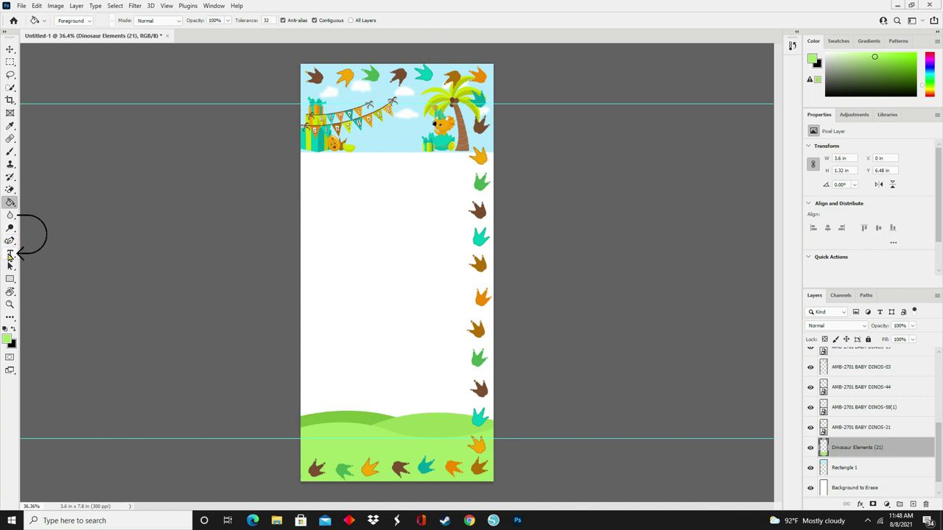
{"action": "left_click", "coordinate": [10, 255]}
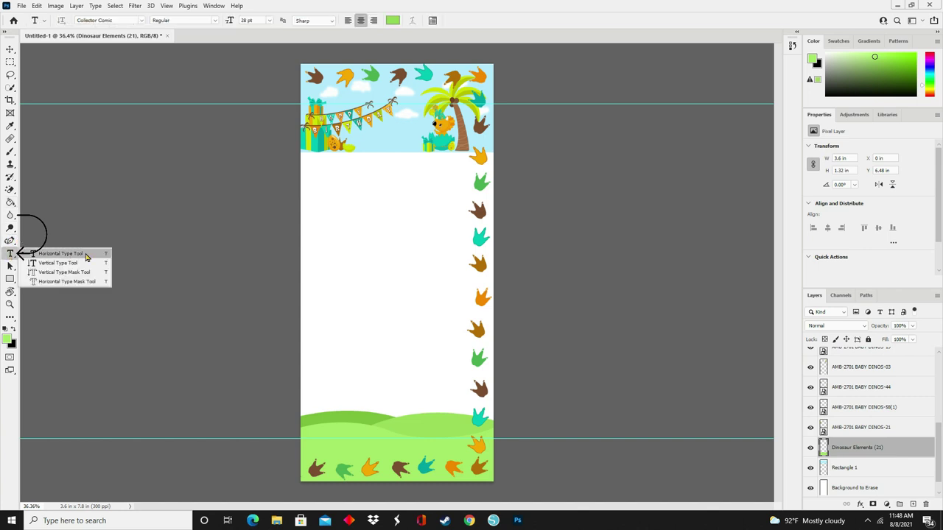
{"action": "left_click", "coordinate": [85, 255]}
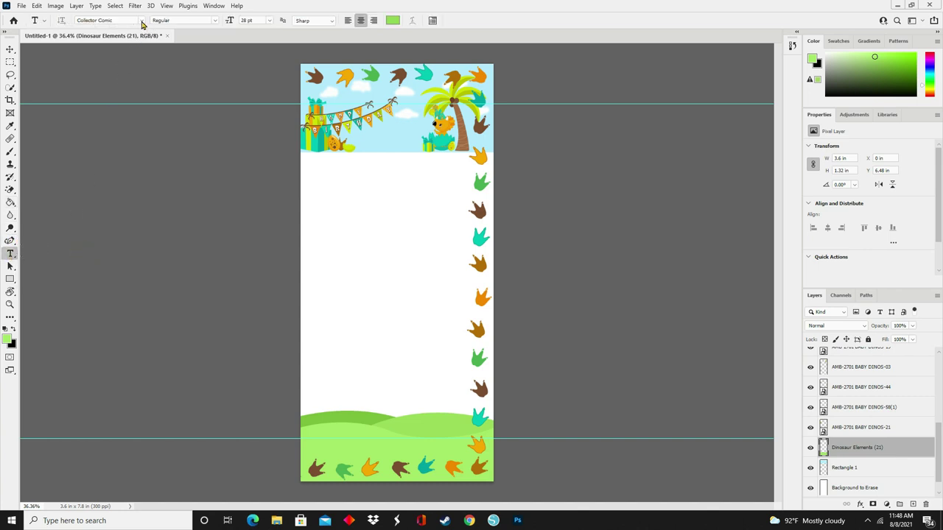
{"action": "left_click", "coordinate": [142, 21]}
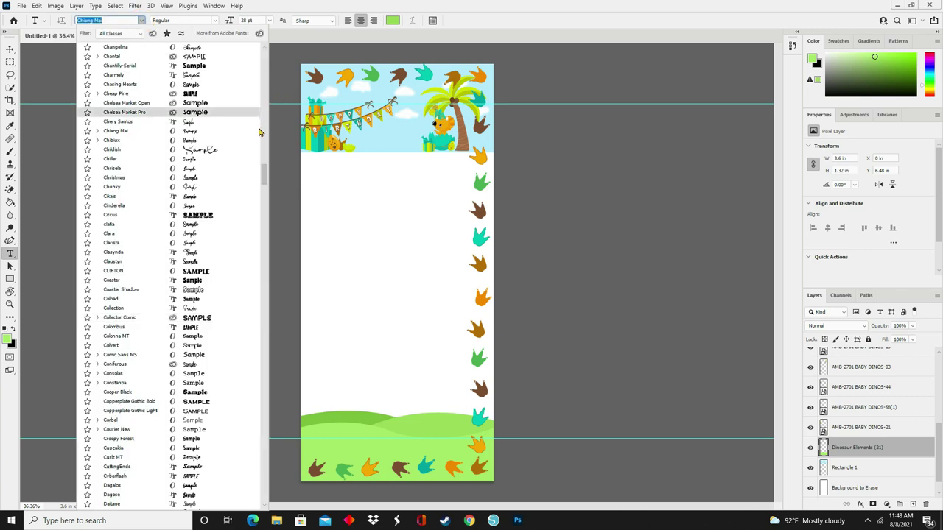
{"action": "scroll", "coordinate": [249, 145], "scroll_direction": "down", "scroll_amount": 1}
{"action": "scroll", "coordinate": [264, 174], "scroll_direction": "down", "scroll_amount": 15}
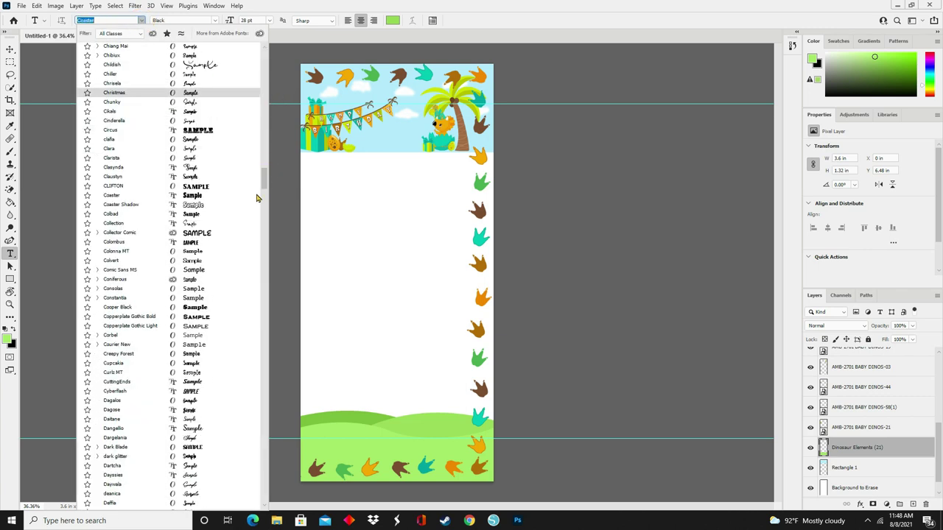
{"action": "scroll", "coordinate": [261, 190], "scroll_direction": "down", "scroll_amount": 1}
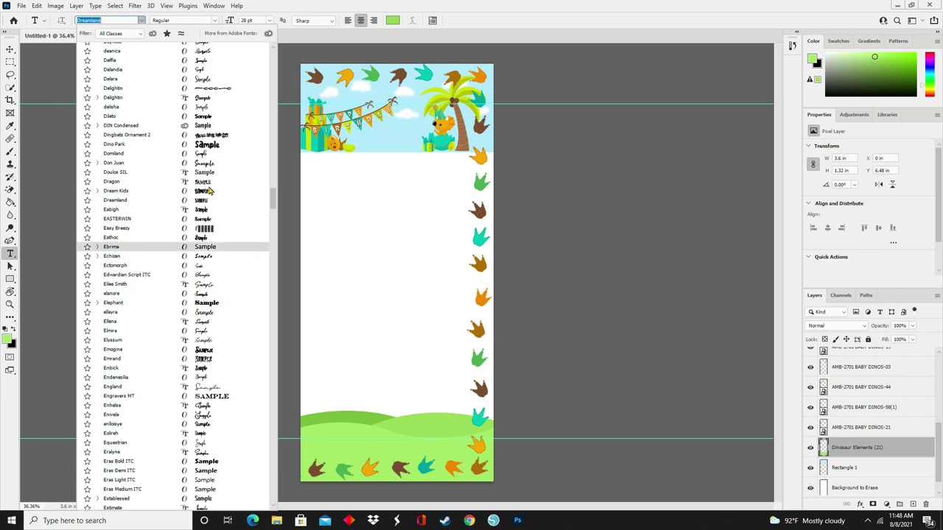
{"action": "left_click", "coordinate": [210, 145]}
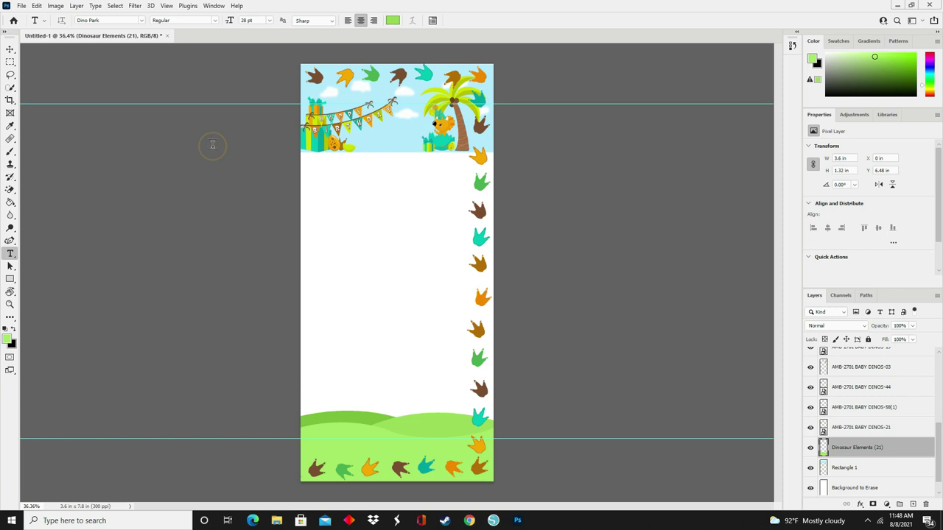
Add the text RAWR over the hills and enlarge it to about 2.01 in wide.
{"action": "left_click", "coordinate": [330, 433]}
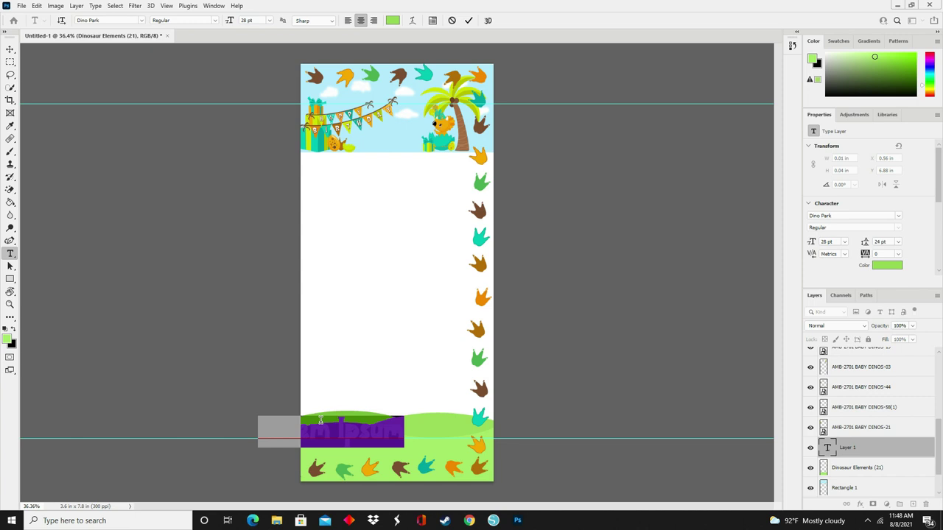
{"action": "type", "text": "RAWR!"}
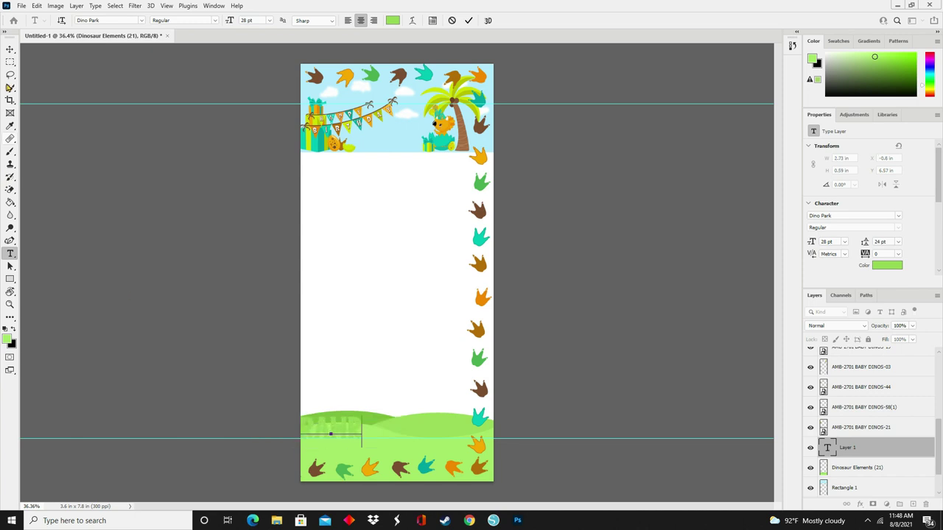
{"action": "left_click", "coordinate": [10, 49]}
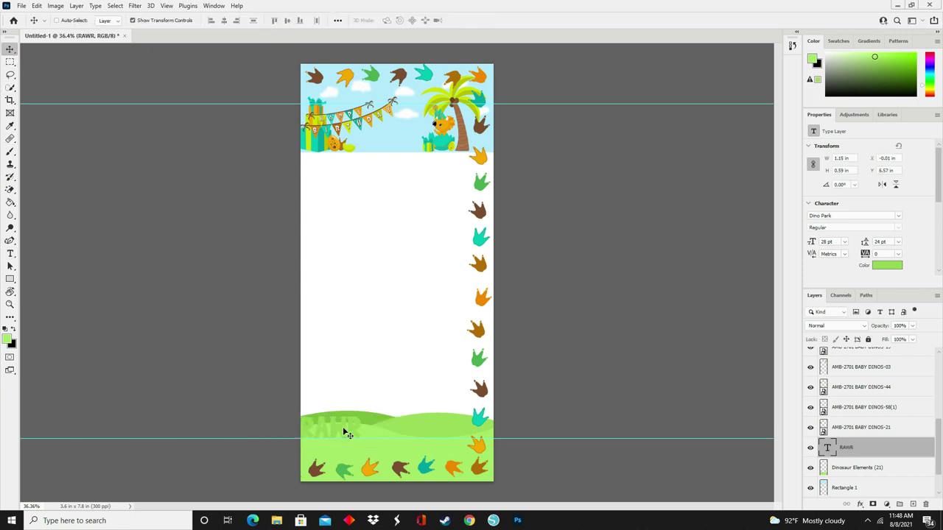
{"action": "left_click_drag", "start_coordinate": [343, 429], "coordinate": [413, 455]}
{"action": "mouse_move", "coordinate": [385, 425]}
{"action": "left_mouse_down"}
{"action": "mouse_move", "coordinate": [375, 427]}
{"action": "mouse_move", "coordinate": [383, 422]}
{"action": "left_mouse_up"}
{"action": "key", "text": "Return"}
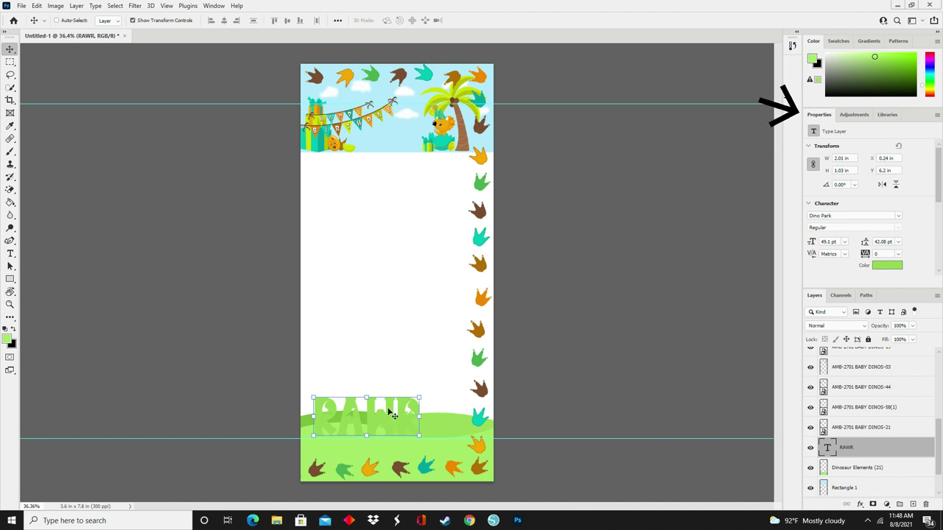
Recolor the RAWR text to the brown 7a4f34 sampled from a footprint.
{"action": "left_click", "coordinate": [886, 265]}
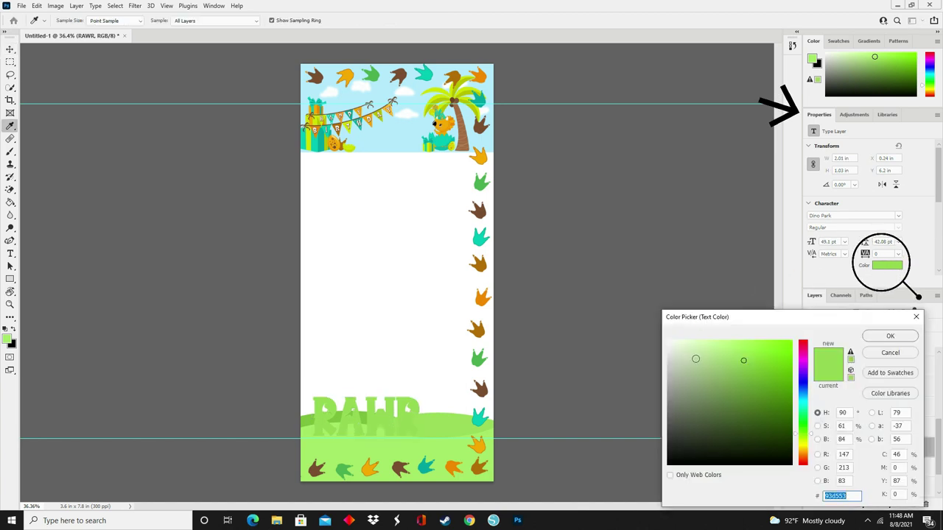
{"action": "left_click", "coordinate": [400, 467]}
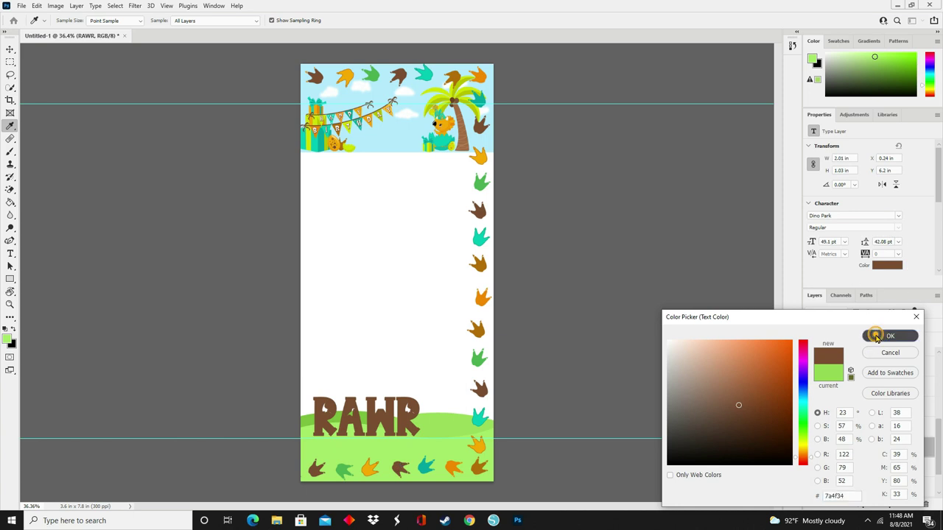
{"action": "left_click", "coordinate": [890, 336]}
Add an outside stroke to the RAWR text in the orange f6a704 sampled from a footprint, and thicken it.
{"action": "left_click", "coordinate": [859, 505]}
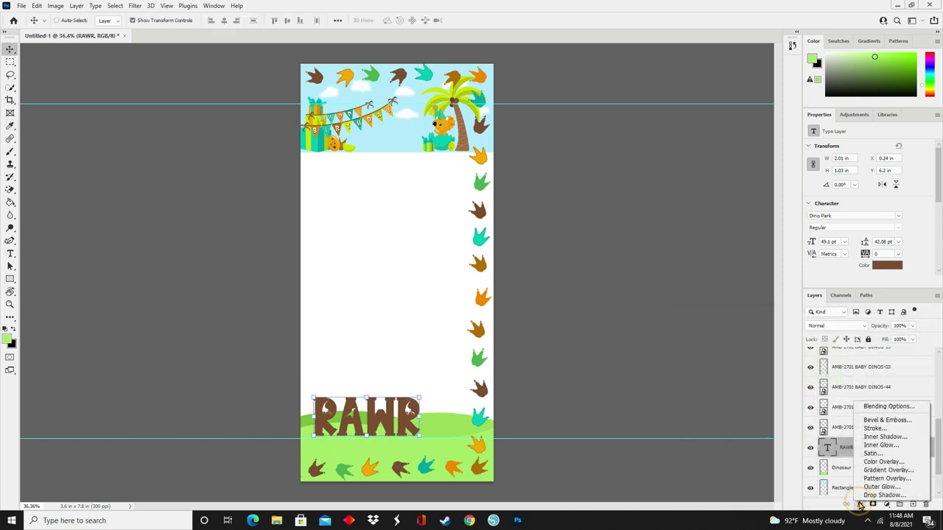
{"action": "left_click", "coordinate": [869, 436]}
{"action": "left_click", "coordinate": [714, 256]}
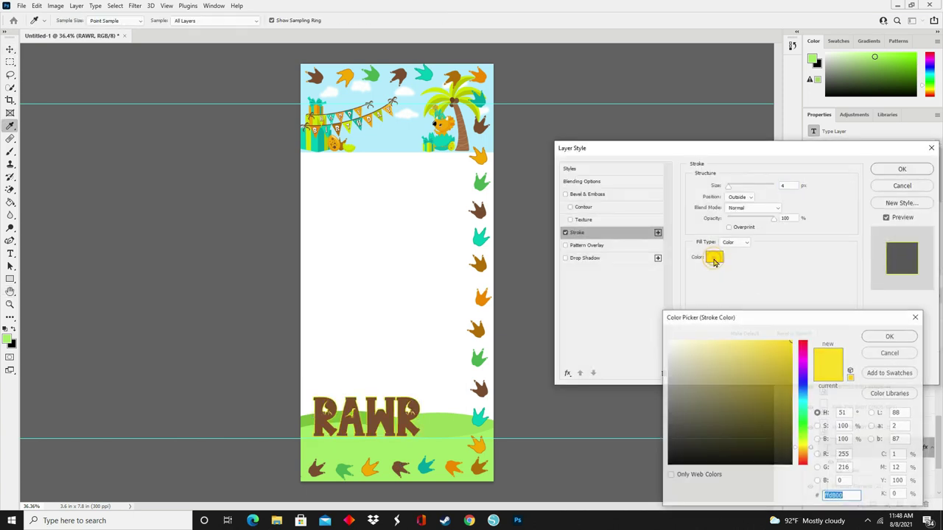
{"action": "left_click", "coordinate": [486, 155]}
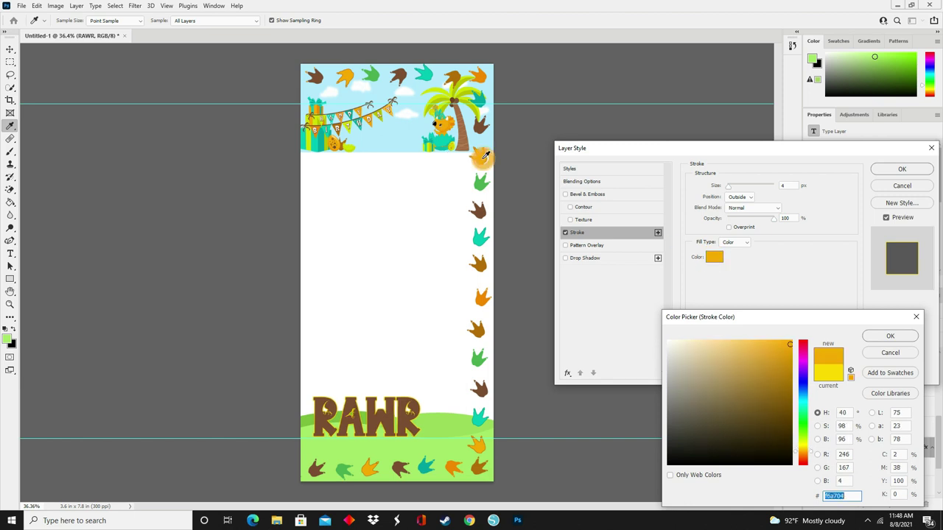
{"action": "left_click", "coordinate": [872, 336]}
{"action": "left_click_drag", "start_coordinate": [731, 191], "coordinate": [733, 191]}
Add a drop shadow to the RAWR text with 21 px distance, a larger spread and a size of about 38 px.
{"action": "left_click", "coordinate": [631, 257]}
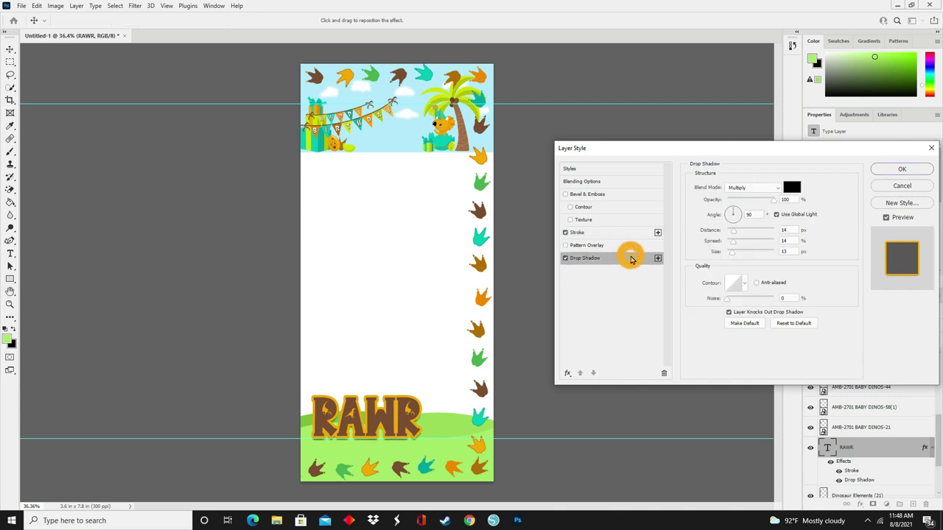
{"action": "left_click", "coordinate": [737, 230]}
{"action": "left_click_drag", "start_coordinate": [736, 243], "coordinate": [737, 241]}
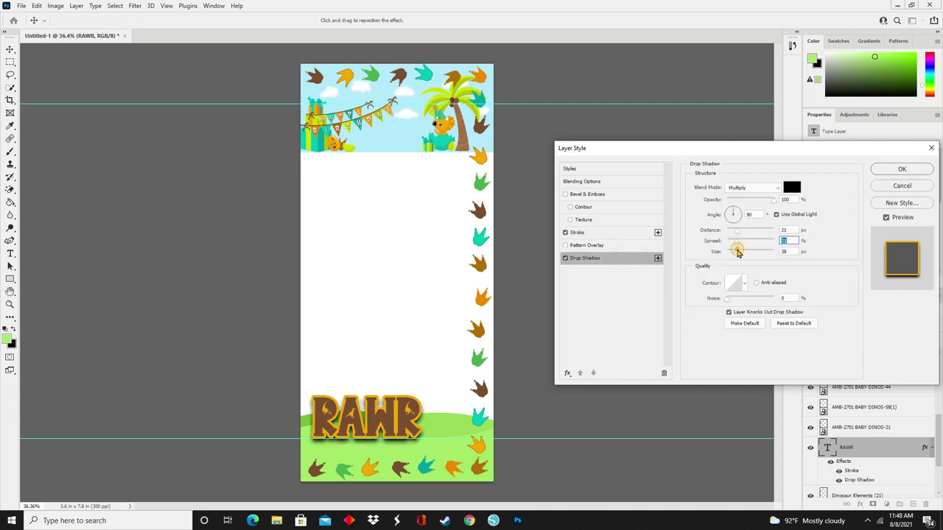
{"action": "left_click", "coordinate": [736, 252]}
{"action": "left_click", "coordinate": [901, 169]}
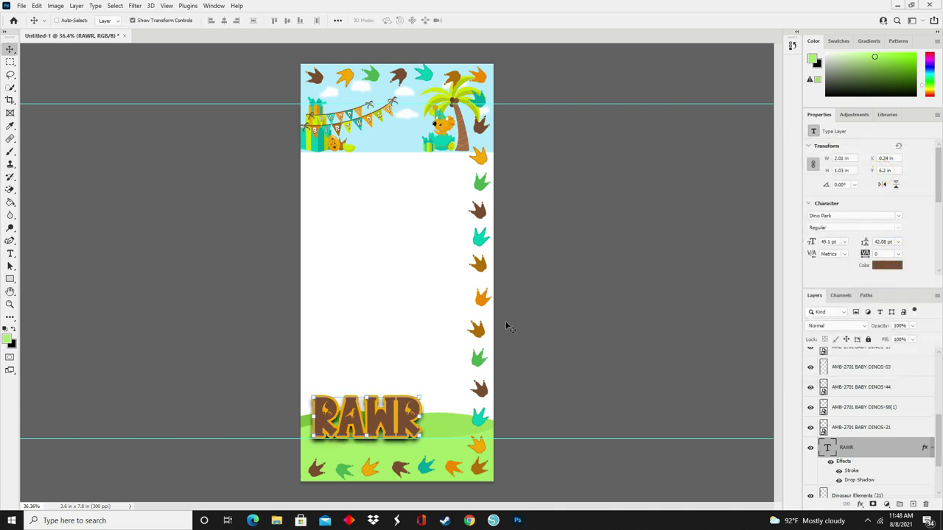
Move the RAWR text to about X 0.67 in, Y 6.27 in, centered above the bottom row of footprints.
{"action": "double_click", "coordinate": [373, 425]}
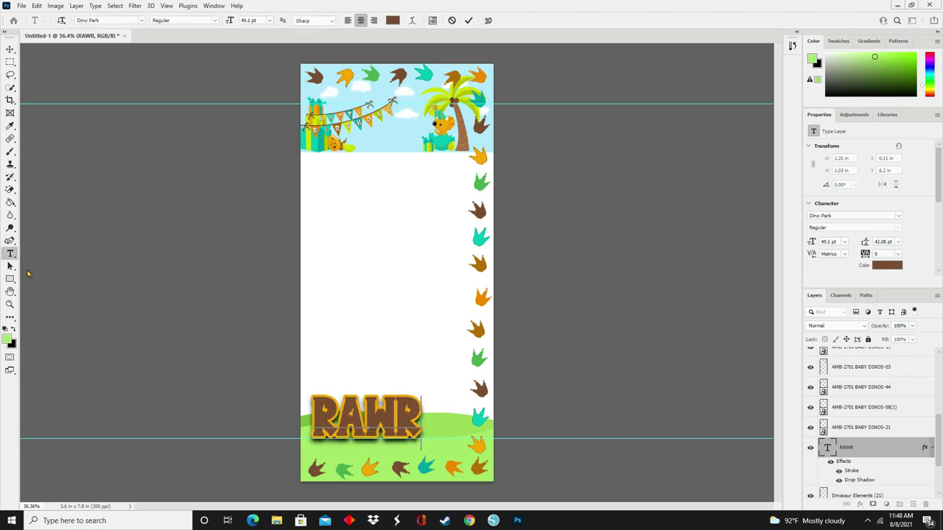
{"action": "left_click", "coordinate": [10, 49]}
{"action": "left_click_drag", "start_coordinate": [364, 420], "coordinate": [388, 424]}
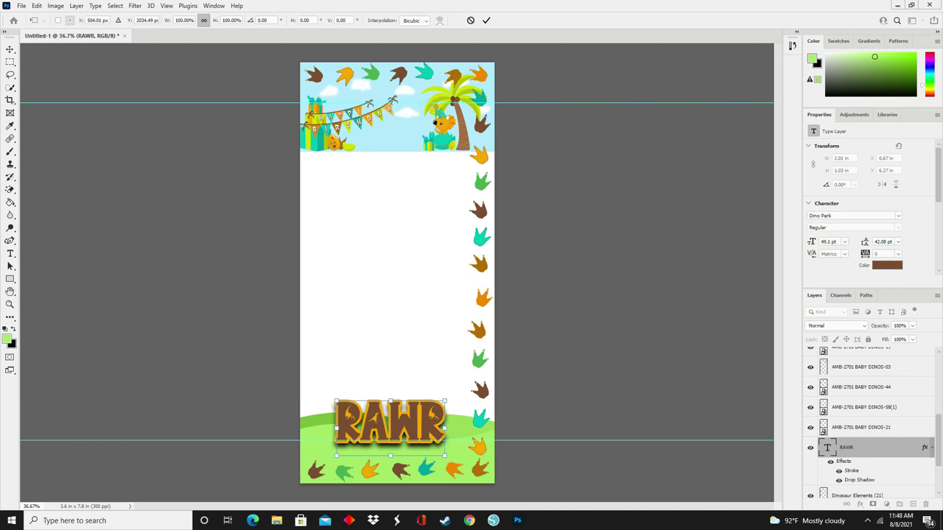
{"action": "key", "text": "Return"}
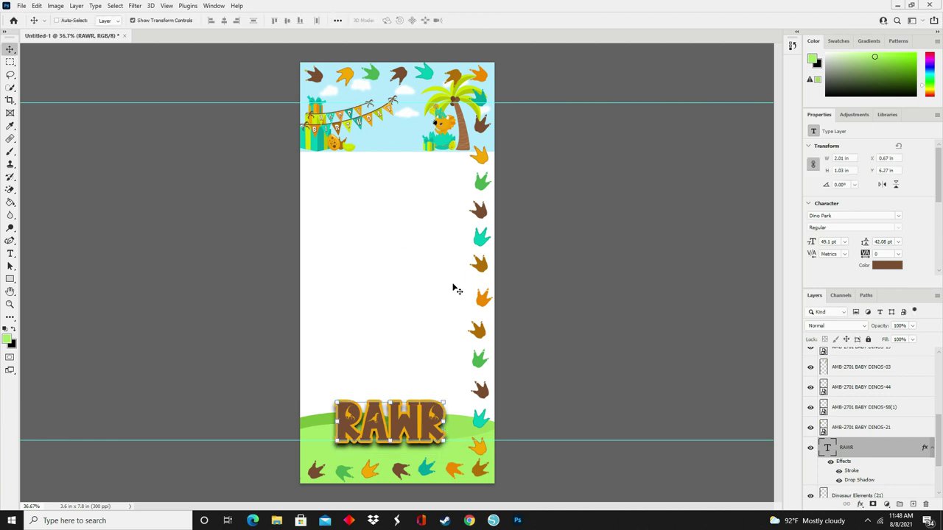
Check the Background to Erase layer by toggling its visibility, and delete that layer.
{"action": "scroll", "coordinate": [866, 436], "scroll_direction": "down", "scroll_amount": 3}
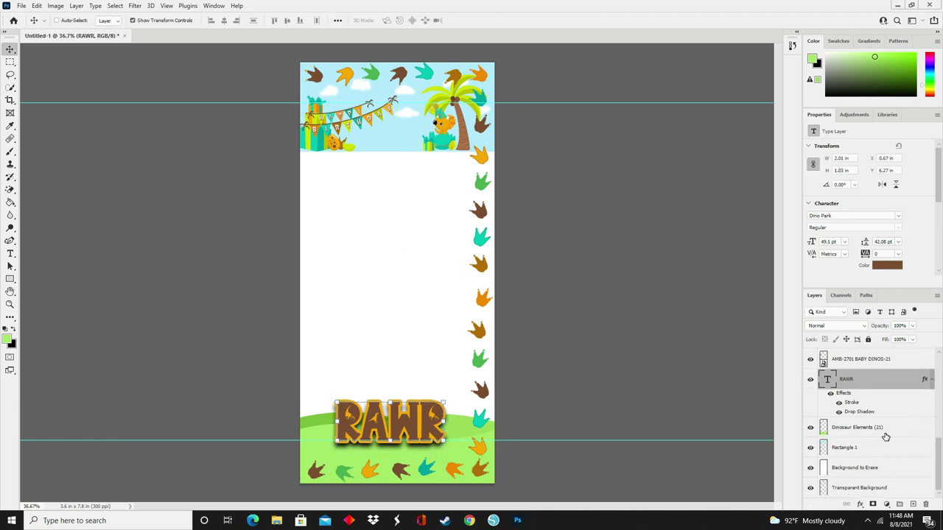
{"action": "left_click", "coordinate": [860, 472]}
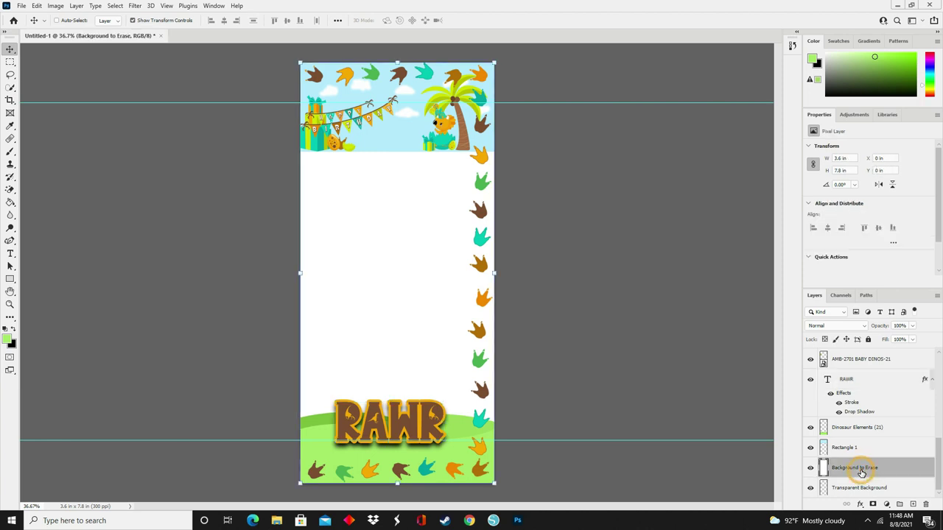
{"action": "left_click", "coordinate": [810, 468]}
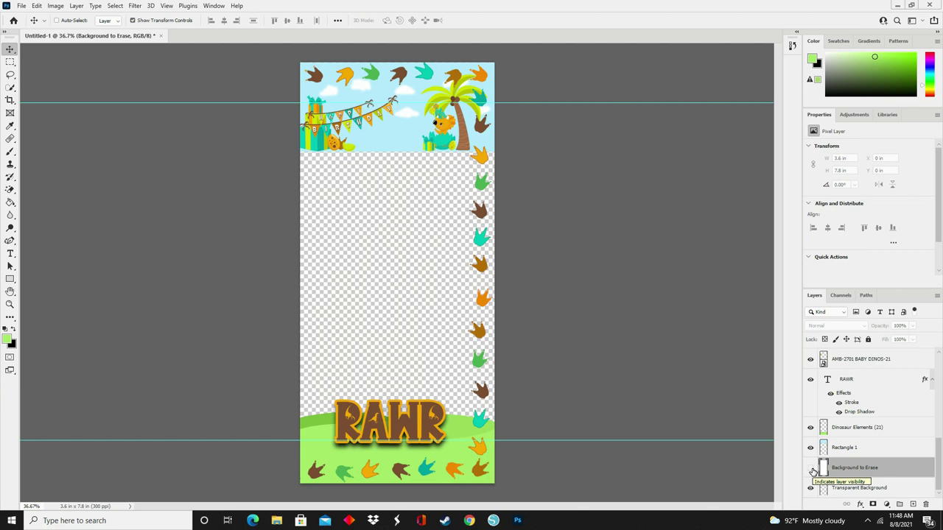
{"action": "left_click", "coordinate": [811, 468]}
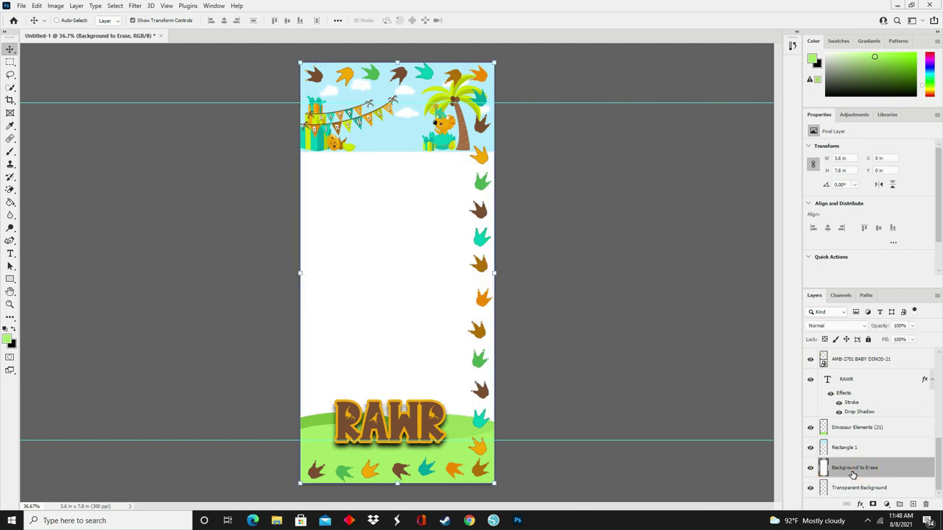
{"action": "key", "text": "Delete"}
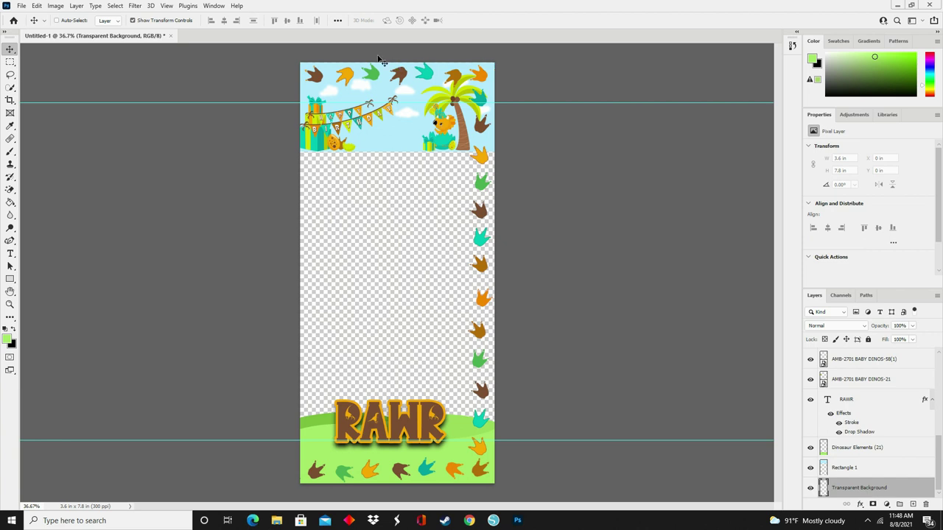
Save the document on the computer as Snapchat Filter Tutorial.psd with Maximize Compatibility on.
{"action": "left_click", "coordinate": [22, 6]}
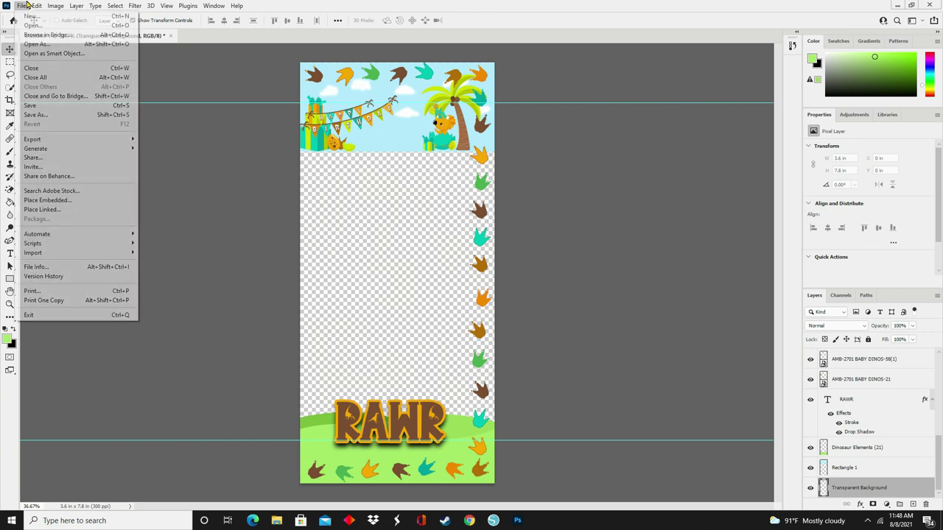
{"action": "left_click", "coordinate": [29, 115]}
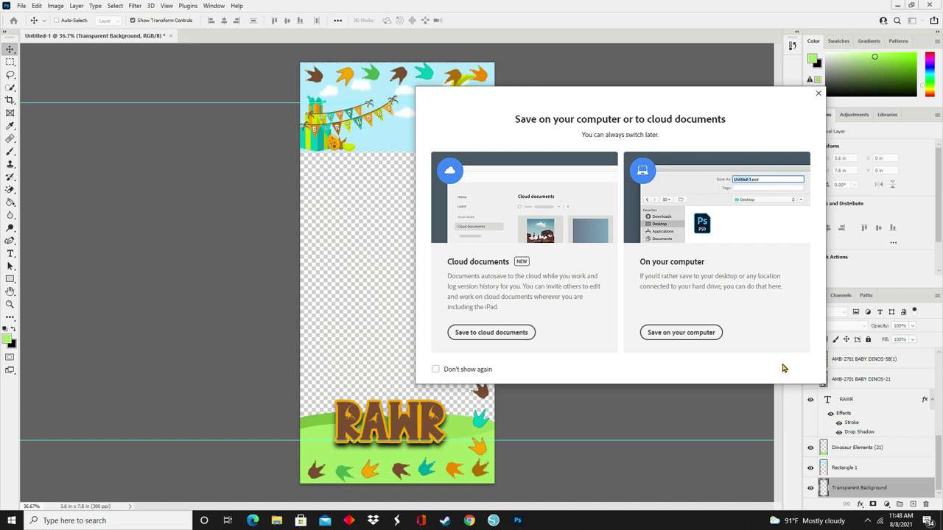
{"action": "left_click", "coordinate": [703, 334]}
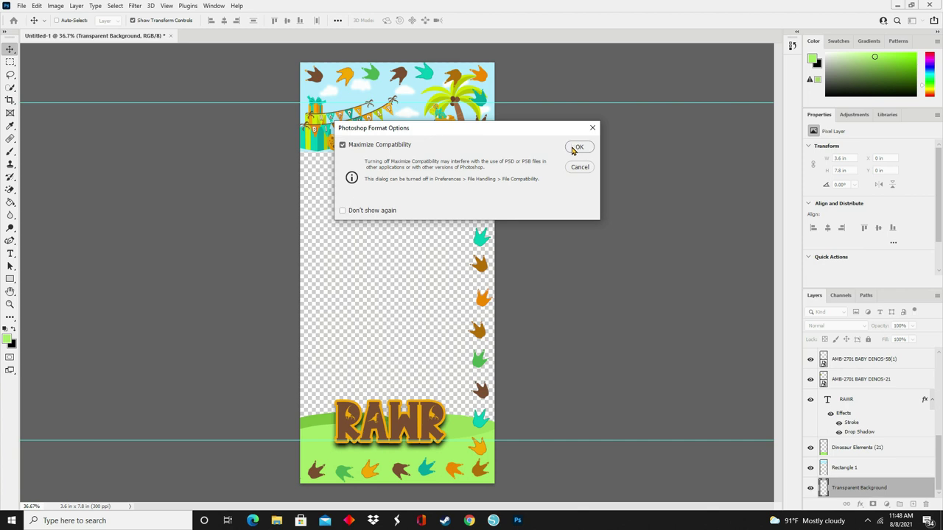
{"action": "left_click", "coordinate": [573, 149]}
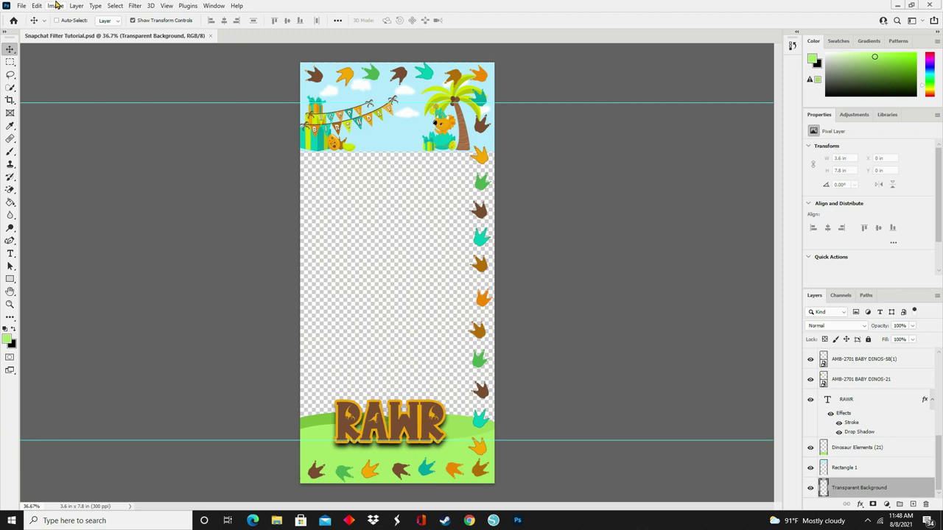
Save a PNG version of the overlay on the computer with the Large file size (Fastest saving) option.
{"action": "left_click", "coordinate": [21, 5]}
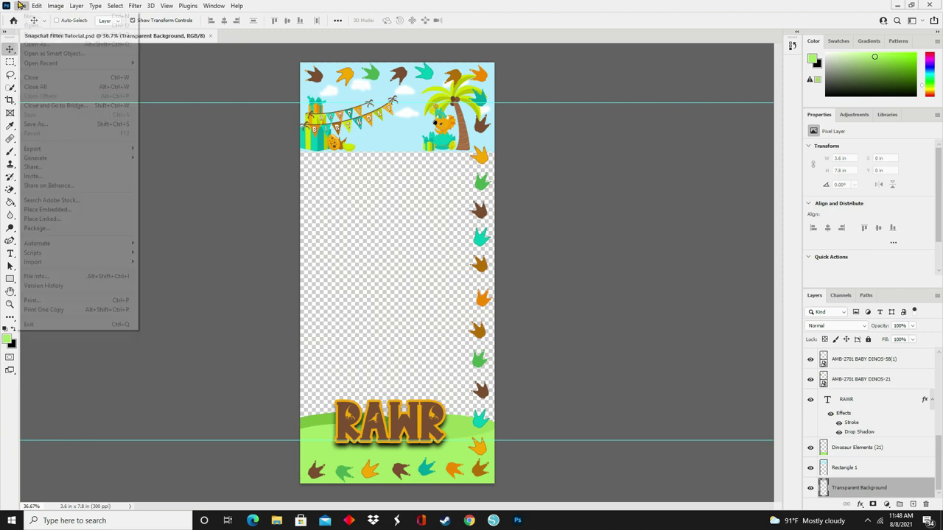
{"action": "left_click", "coordinate": [40, 123]}
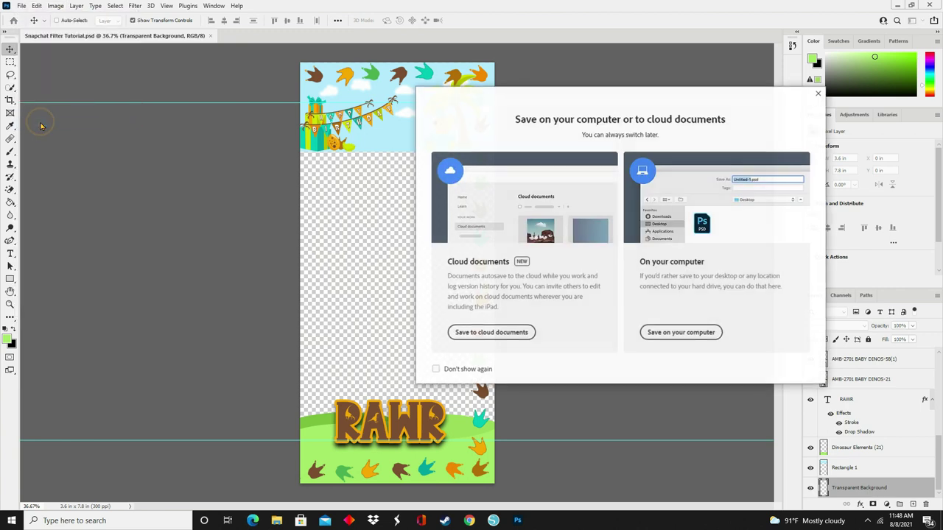
{"action": "left_click", "coordinate": [713, 336]}
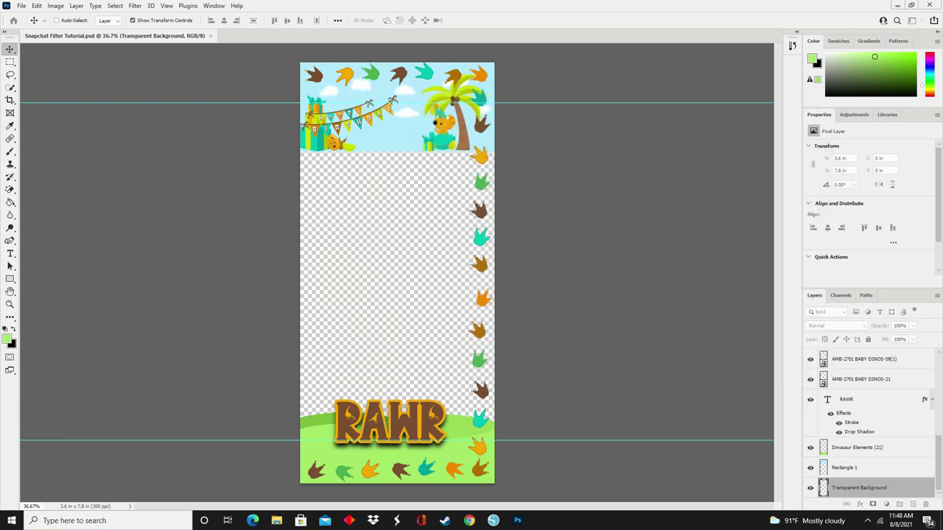
{"action": "key", "text": "Return"}
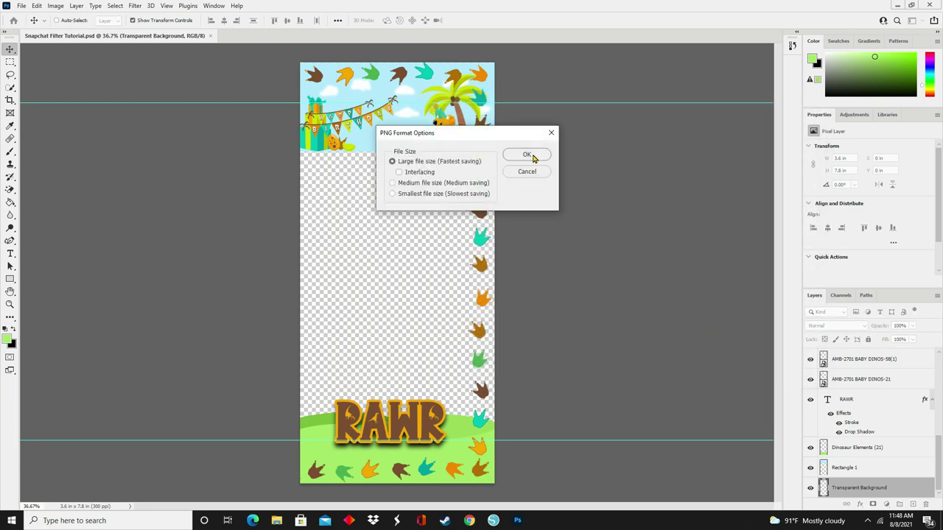
{"action": "left_click", "coordinate": [527, 154]}
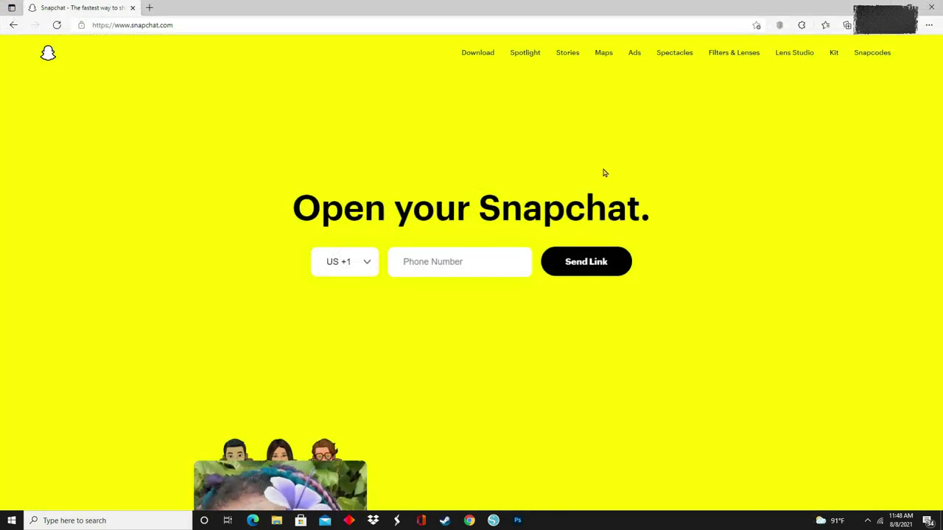
On snapchat.com in the browser, open Filters & Lenses, start creating a purchased Filter, and dismiss the location request.
{"action": "left_click", "coordinate": [725, 54]}
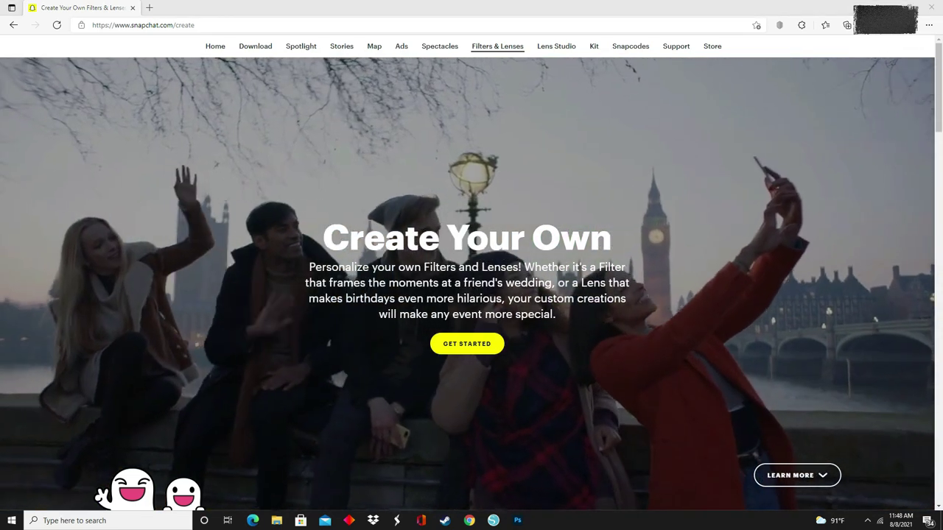
{"action": "scroll", "coordinate": [713, 261], "scroll_direction": "down", "scroll_amount": 4}
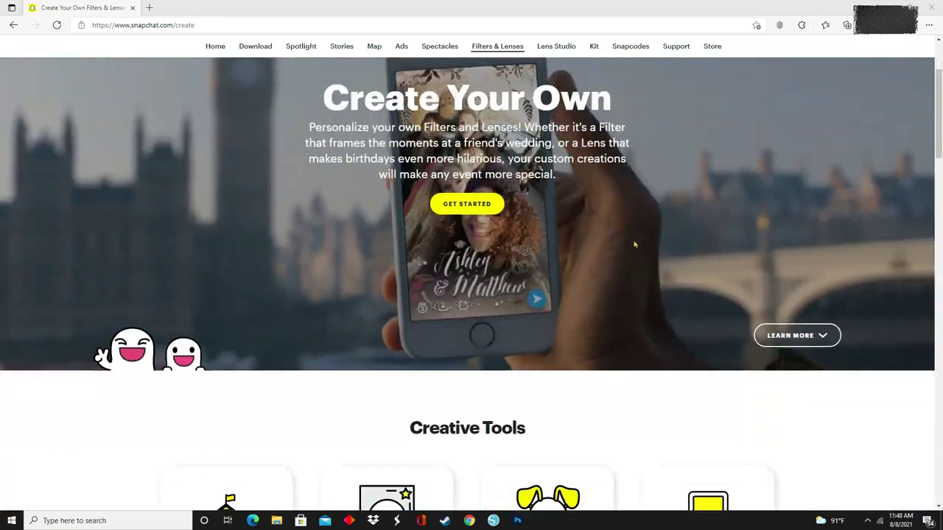
{"action": "scroll", "coordinate": [633, 243], "scroll_direction": "down", "scroll_amount": 2}
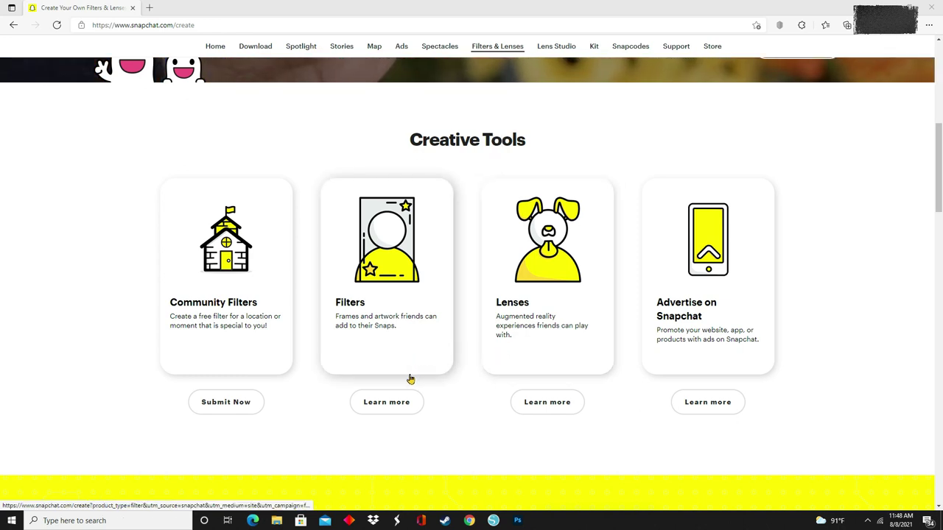
{"action": "scroll", "coordinate": [410, 379], "scroll_direction": "down", "scroll_amount": 5}
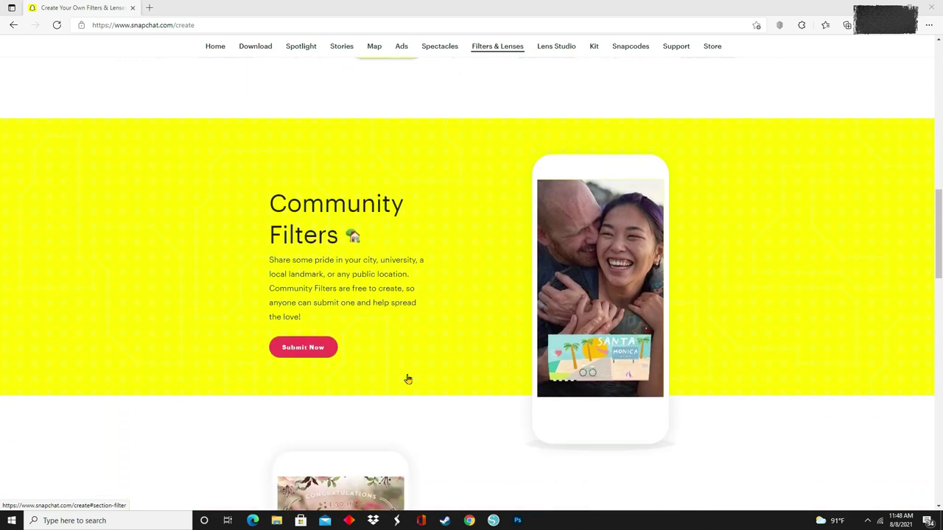
{"action": "scroll", "coordinate": [408, 379], "scroll_direction": "down", "scroll_amount": 4}
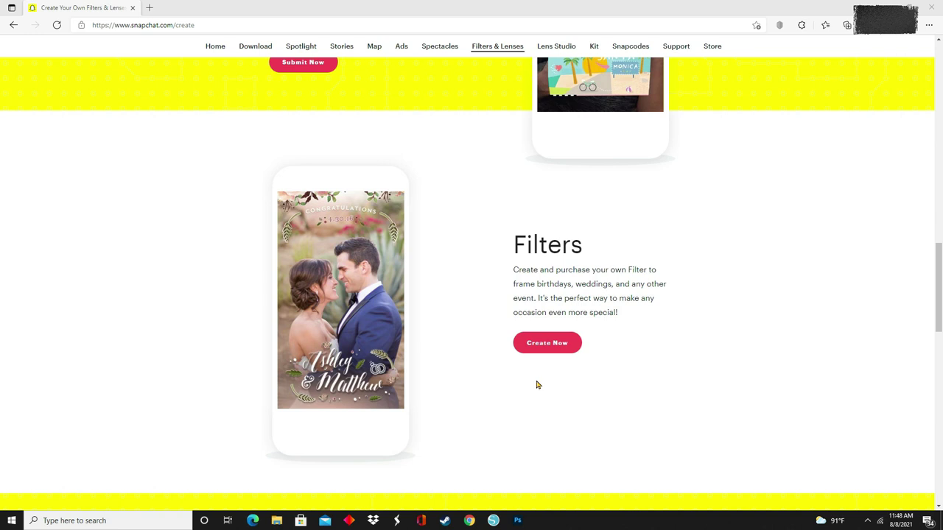
{"action": "left_click", "coordinate": [571, 348]}
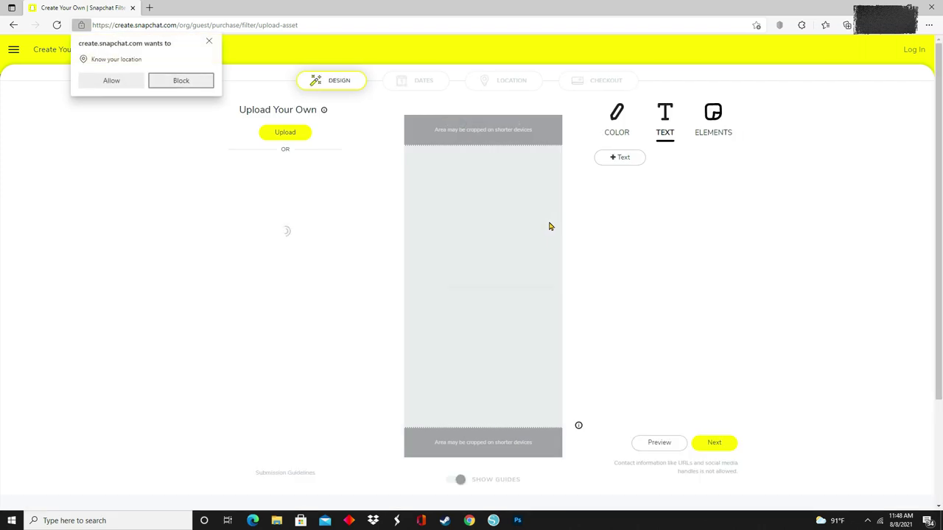
{"action": "left_click", "coordinate": [209, 41]}
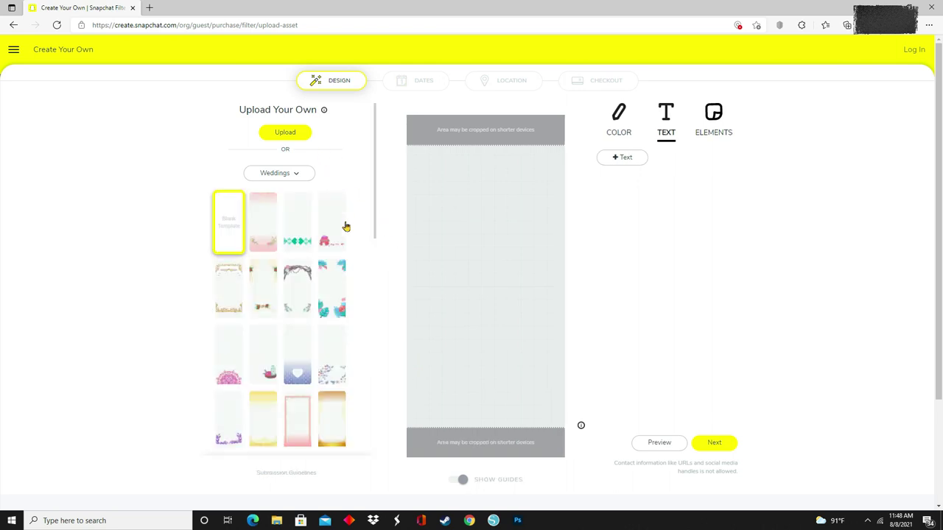
Upload the dinosaur PNG overlay as the filter design and preview it at large and small phone sizes.
{"action": "left_click", "coordinate": [278, 138]}
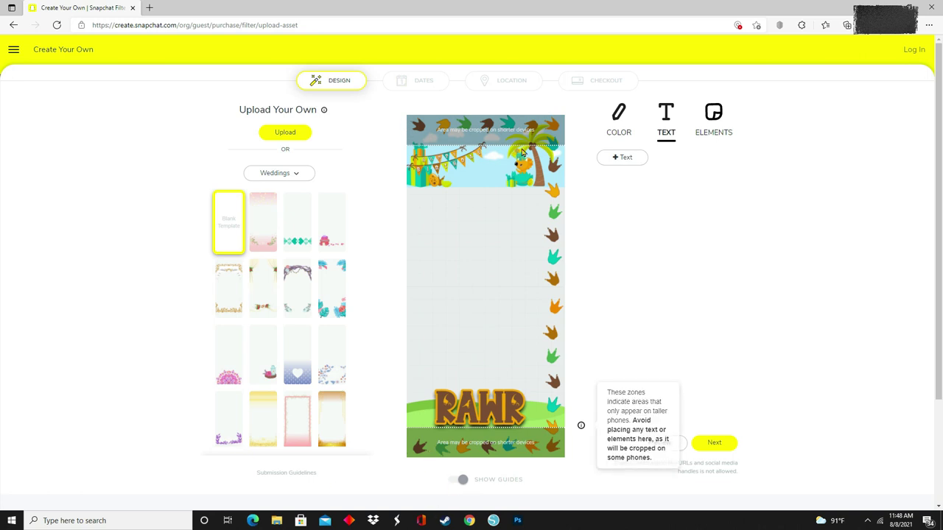
{"action": "left_click", "coordinate": [650, 440]}
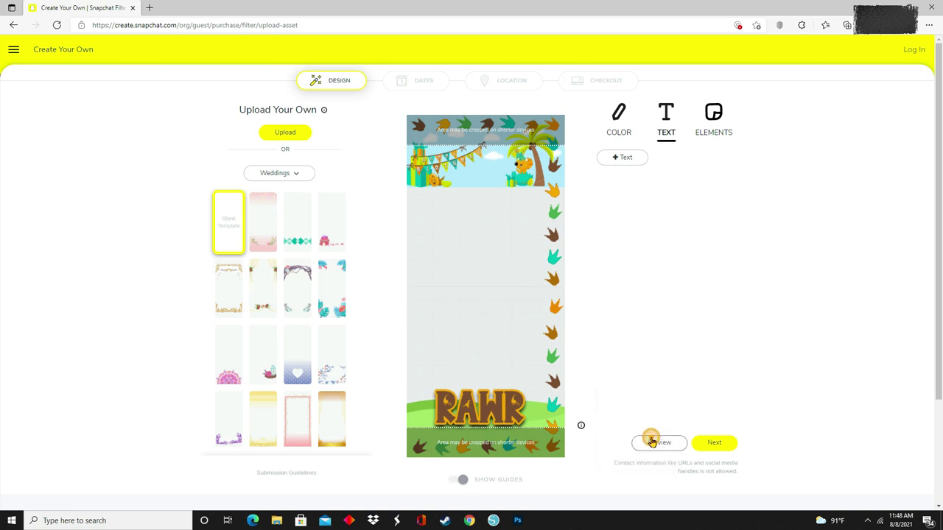
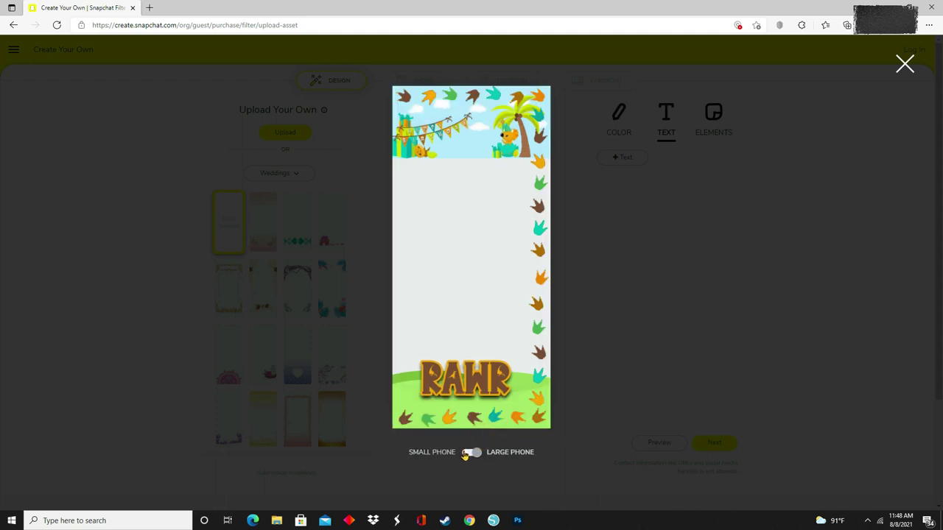
{"action": "left_click", "coordinate": [466, 454]}
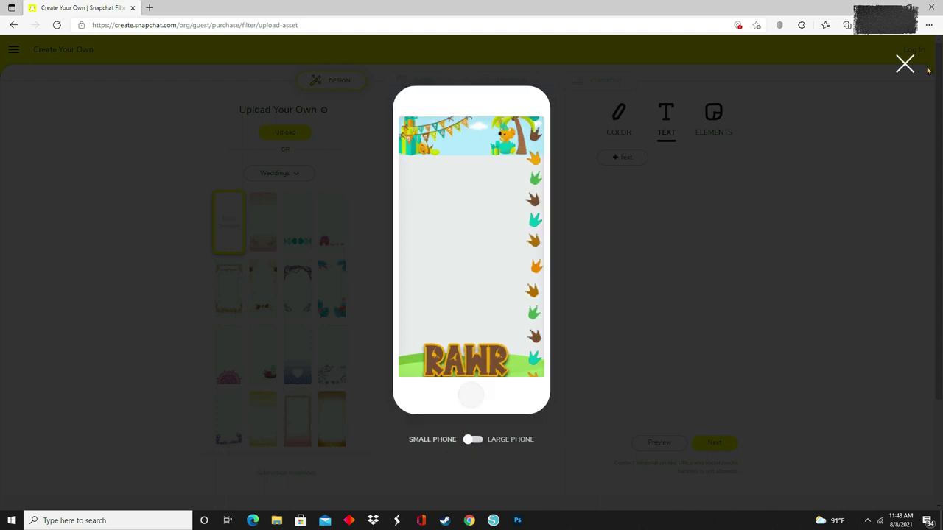
{"action": "left_click", "coordinate": [905, 63]}
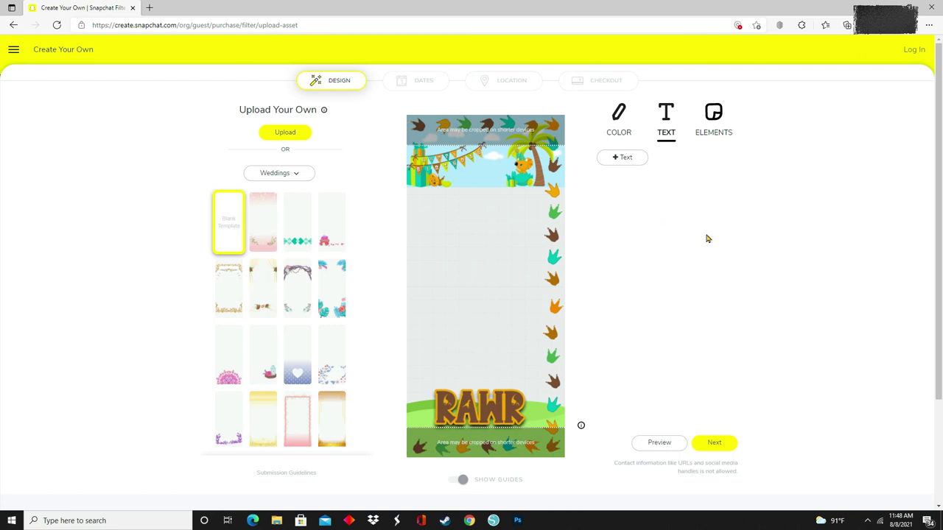
Schedule the filter as a one-time event on August 14, 2021 from 02:00 pm to 04:00 pm, and continue to the location stage.
{"action": "left_click", "coordinate": [715, 446]}
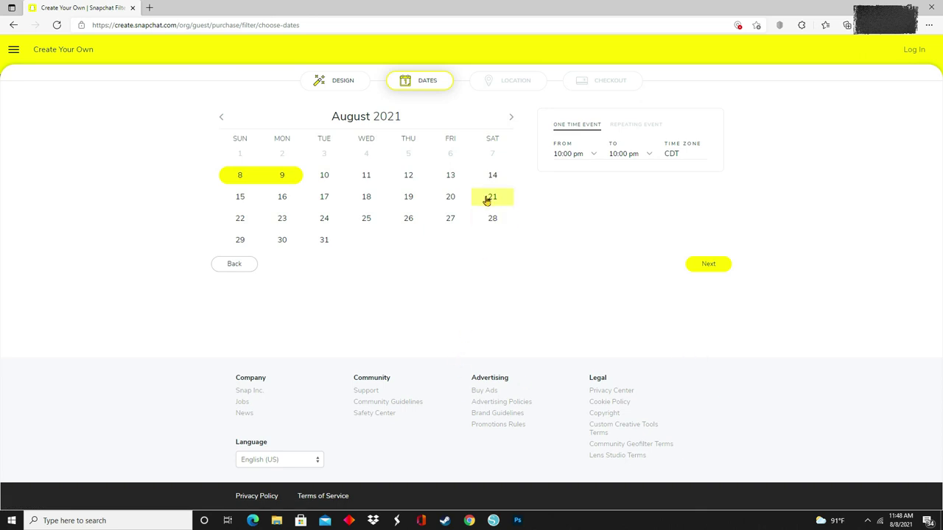
{"action": "left_click", "coordinate": [494, 175]}
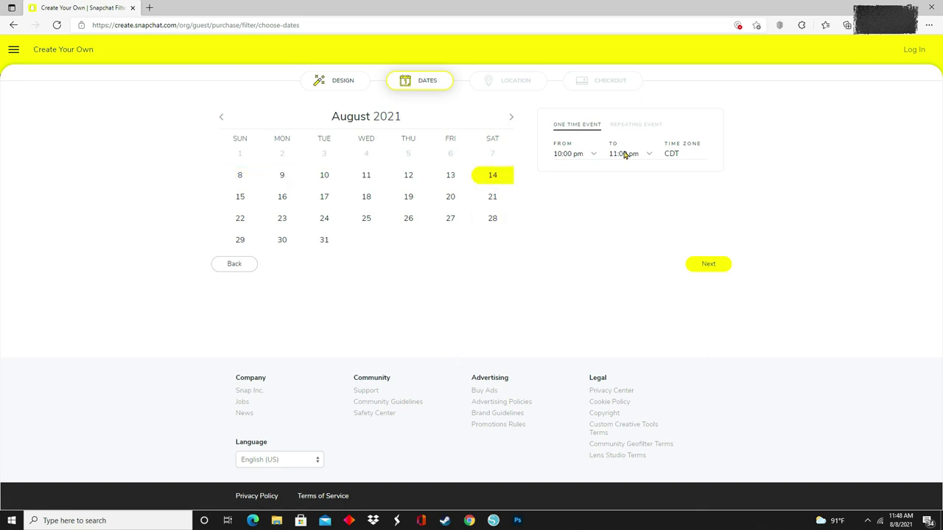
{"action": "left_click", "coordinate": [573, 154]}
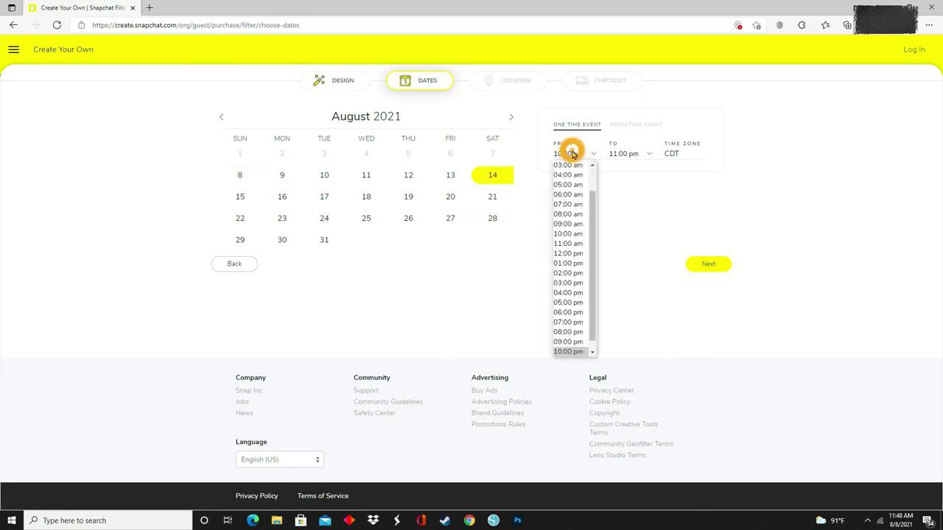
{"action": "left_click", "coordinate": [568, 273]}
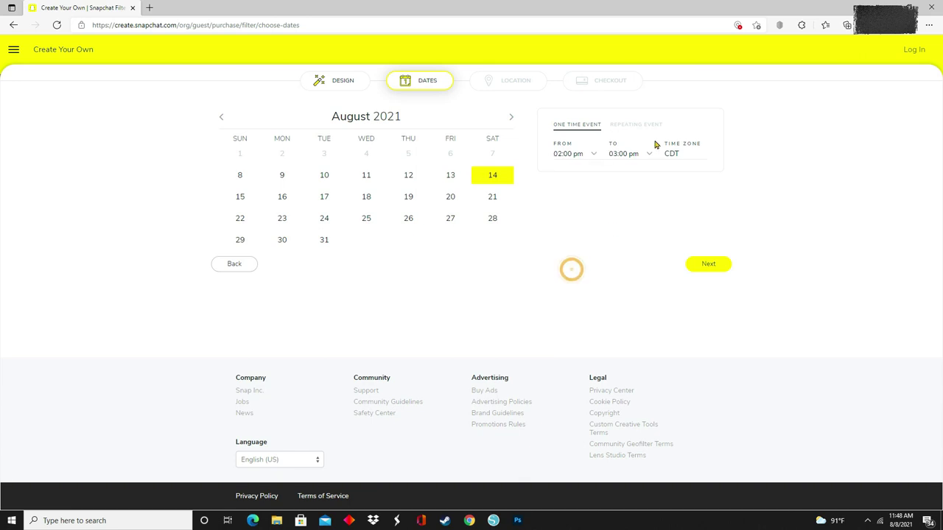
{"action": "left_click", "coordinate": [623, 155]}
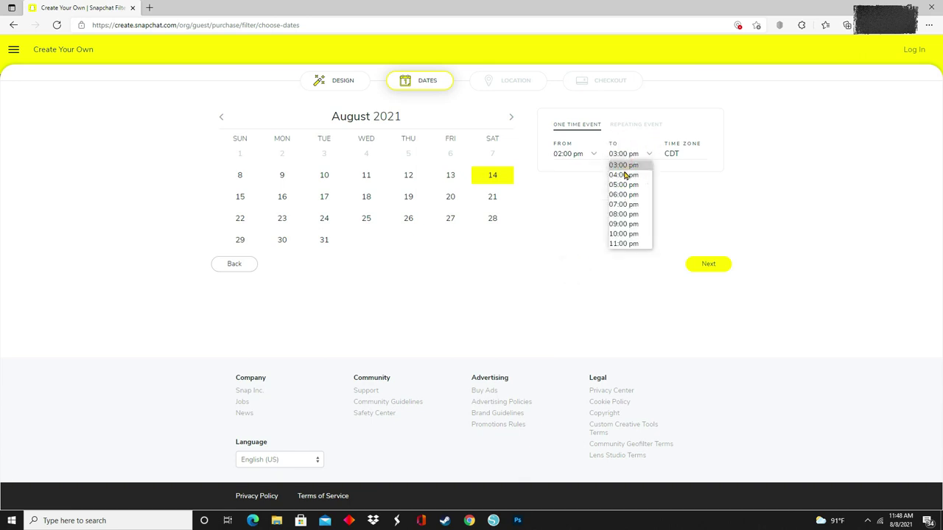
{"action": "left_click", "coordinate": [623, 175]}
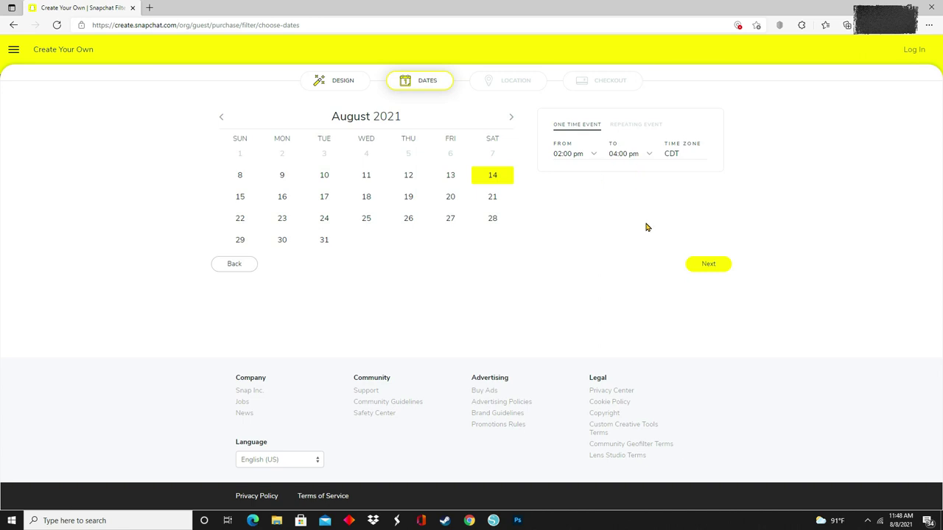
{"action": "left_click", "coordinate": [706, 266]}
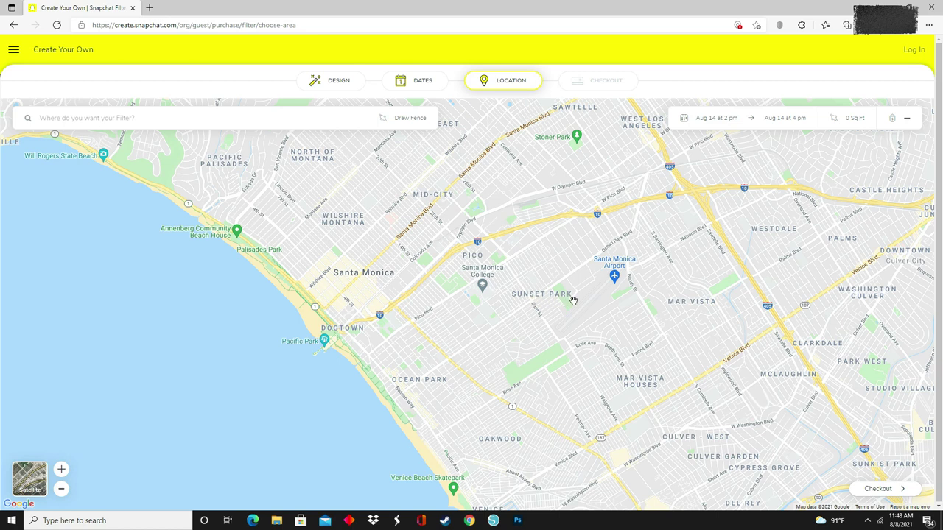
Set the filter's geofence at the Houston Museum of Natural Science in Houston, TX, confirm its placement and proceed to checkout.
{"action": "left_click_drag", "start_coordinate": [576, 307], "coordinate": [495, 122]}
{"action": "left_click", "coordinate": [234, 118]}
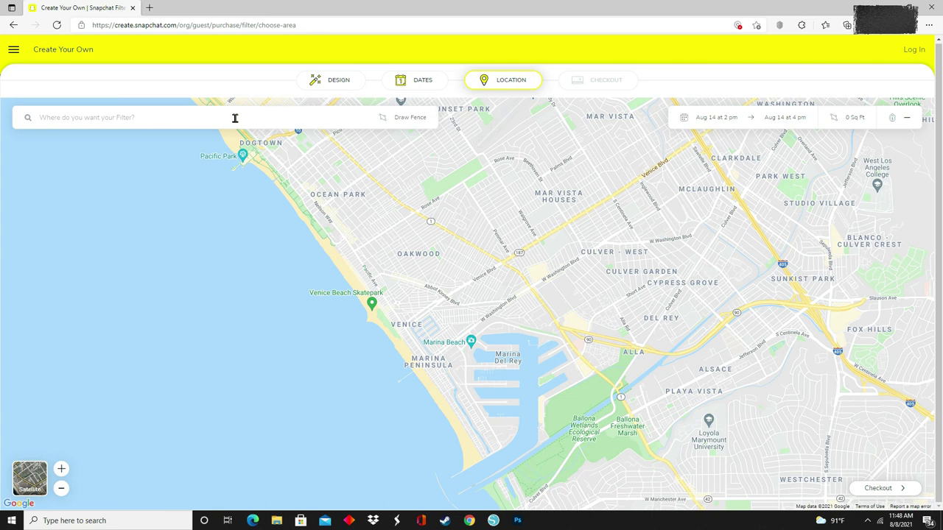
{"action": "type", "text": "Houston"}
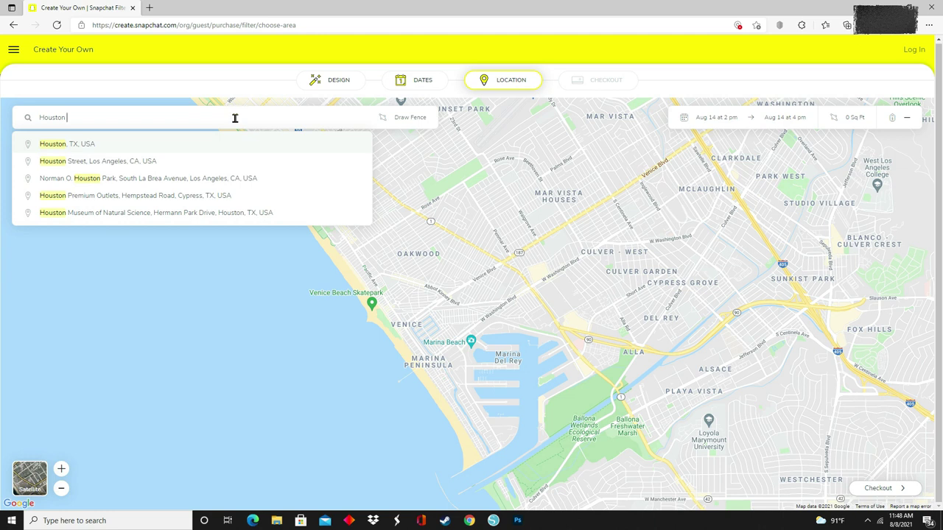
{"action": "left_click", "coordinate": [234, 214]}
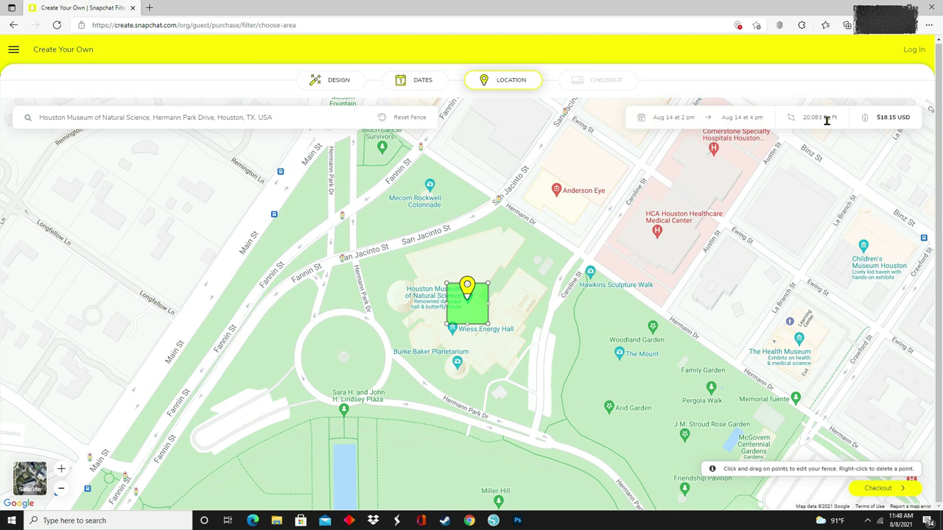
{"action": "left_click", "coordinate": [902, 498]}
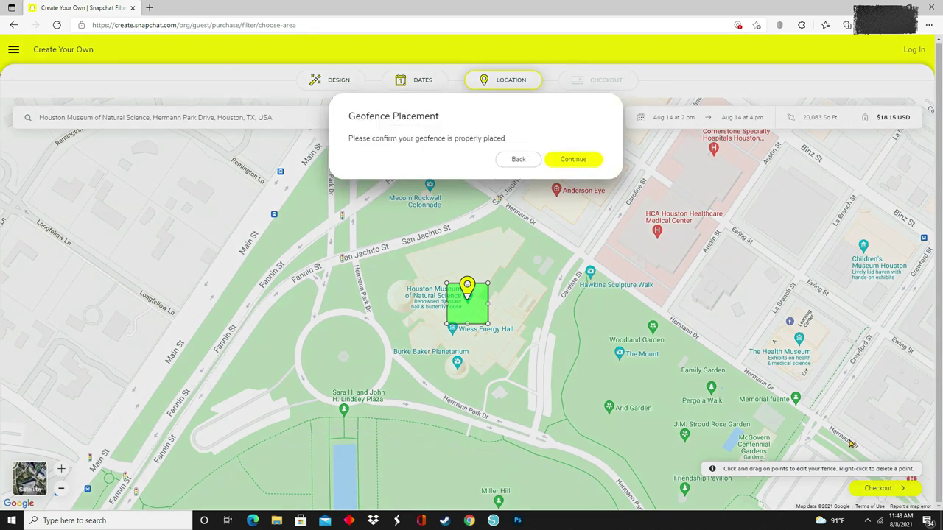
{"action": "left_click", "coordinate": [573, 170]}
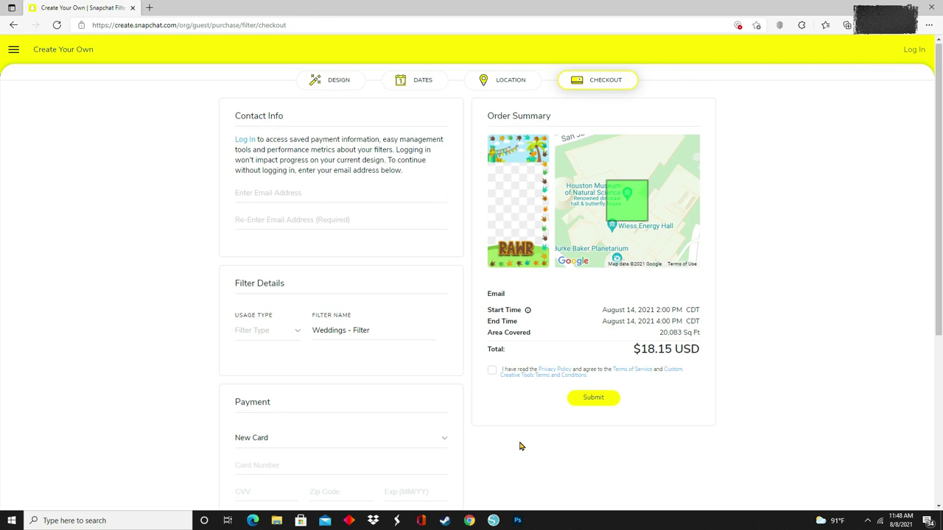
Return from checkout to the Design stage and look over the uploaded filter.
{"action": "left_click", "coordinate": [350, 88]}
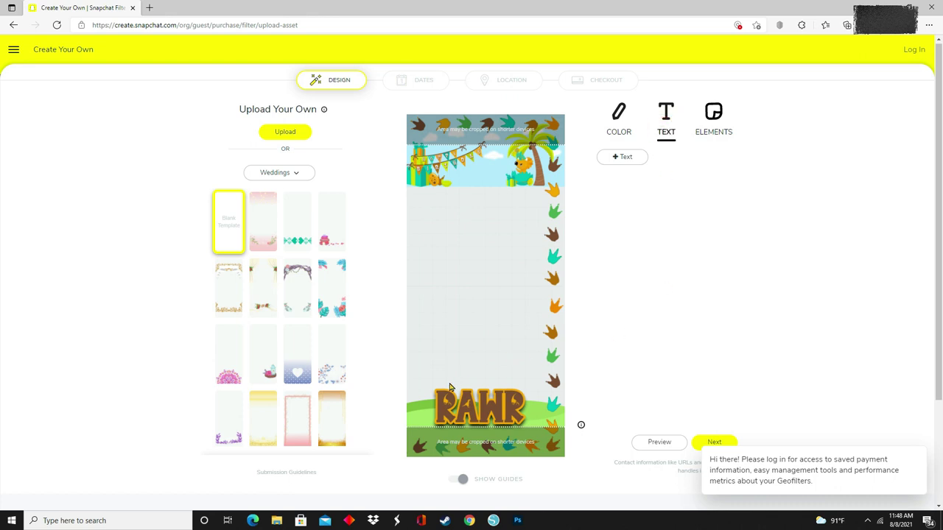
{"action": "scroll", "coordinate": [724, 402], "scroll_direction": "down", "scroll_amount": 3}
{"action": "scroll", "coordinate": [699, 362], "scroll_direction": "up", "scroll_amount": 3}
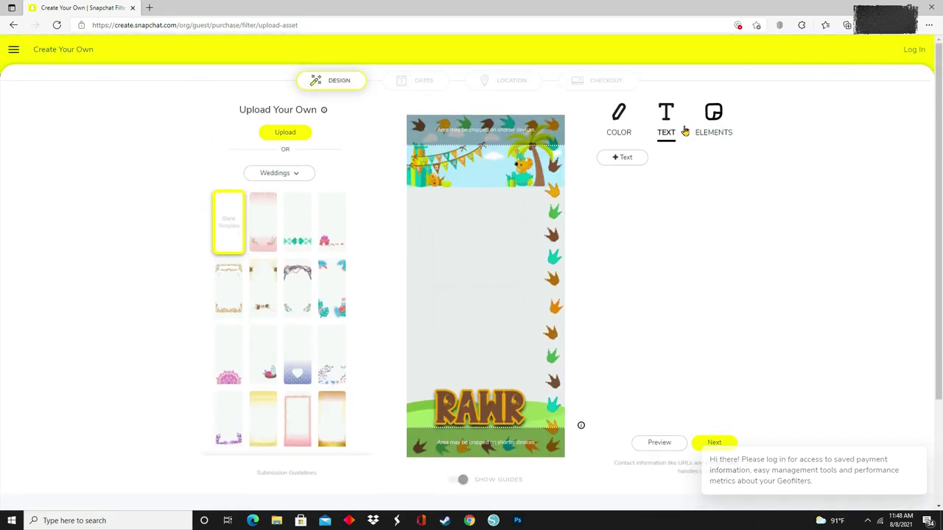
{"action": "left_click", "coordinate": [626, 162]}
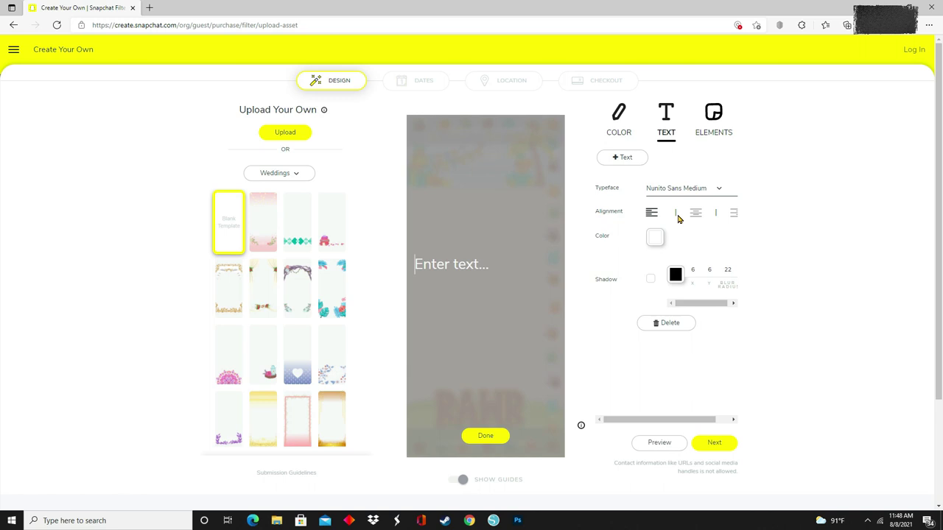
{"action": "left_click", "coordinate": [711, 127]}
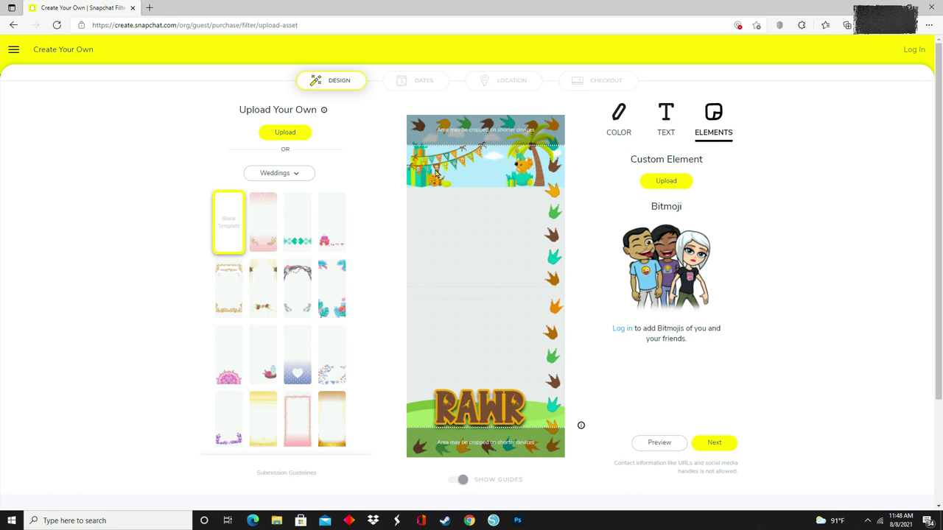
{"action": "left_click", "coordinate": [670, 117]}
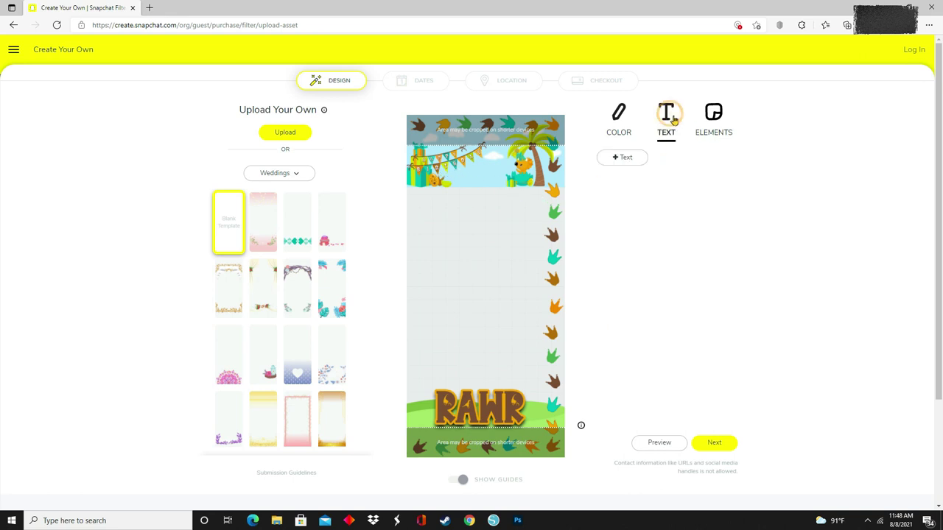
Add the person's first name as text in the Dr Sugiyama typeface, then shrink and place it in the sky banner between the gifts and palm tree.
{"action": "left_click", "coordinate": [629, 158]}
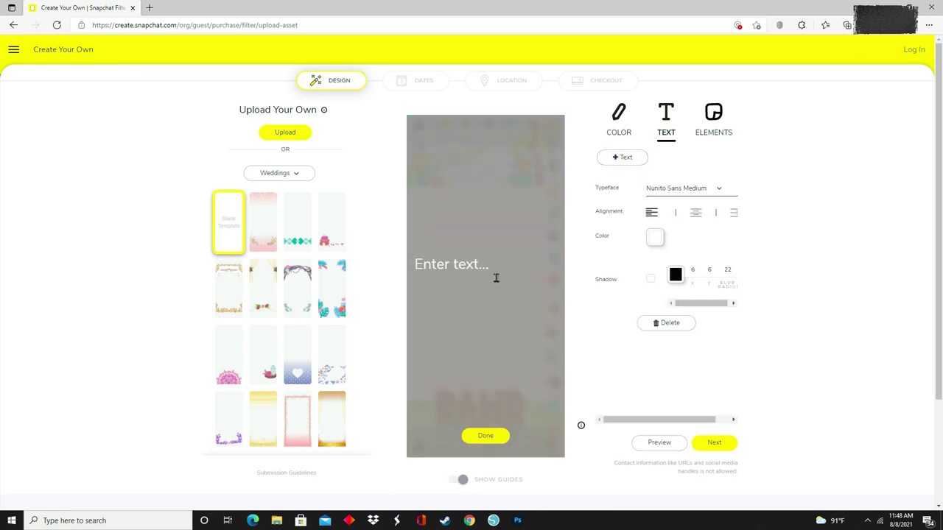
{"action": "type", "text": "Olivia"}
{"action": "left_click", "coordinate": [718, 192]}
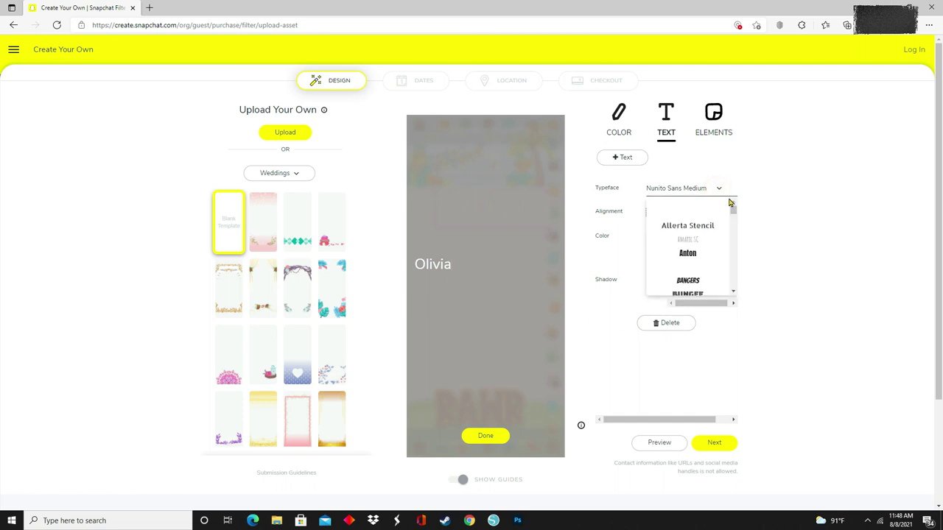
{"action": "left_click", "coordinate": [734, 208]}
{"action": "left_click_drag", "start_coordinate": [734, 207], "coordinate": [734, 218]}
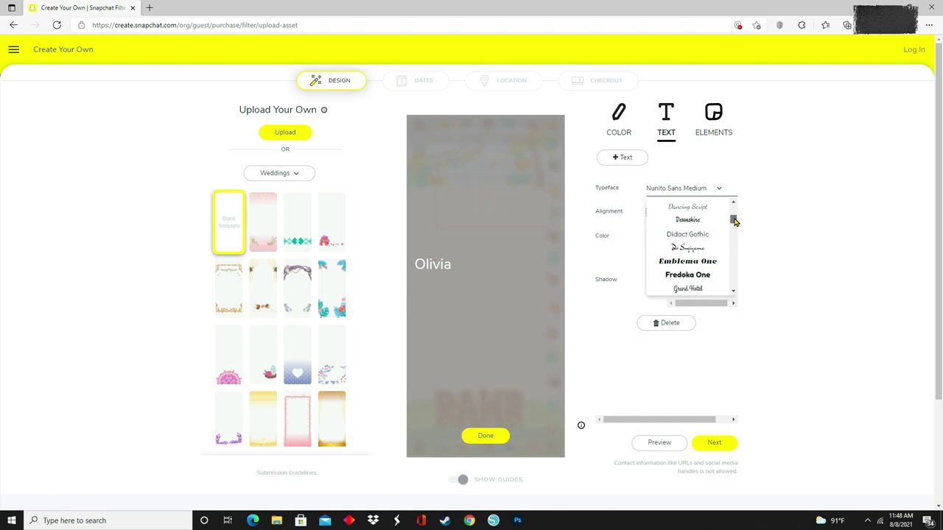
{"action": "left_click", "coordinate": [697, 246]}
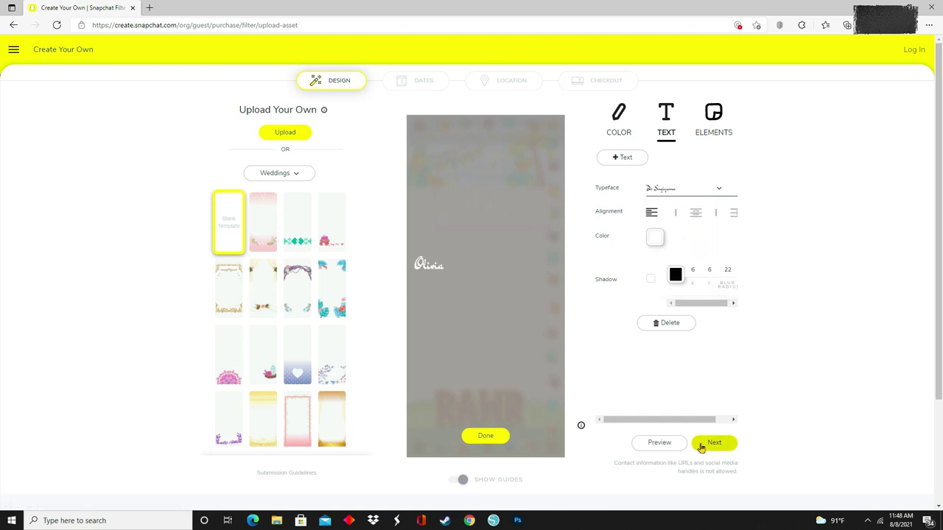
{"action": "left_click", "coordinate": [498, 435]}
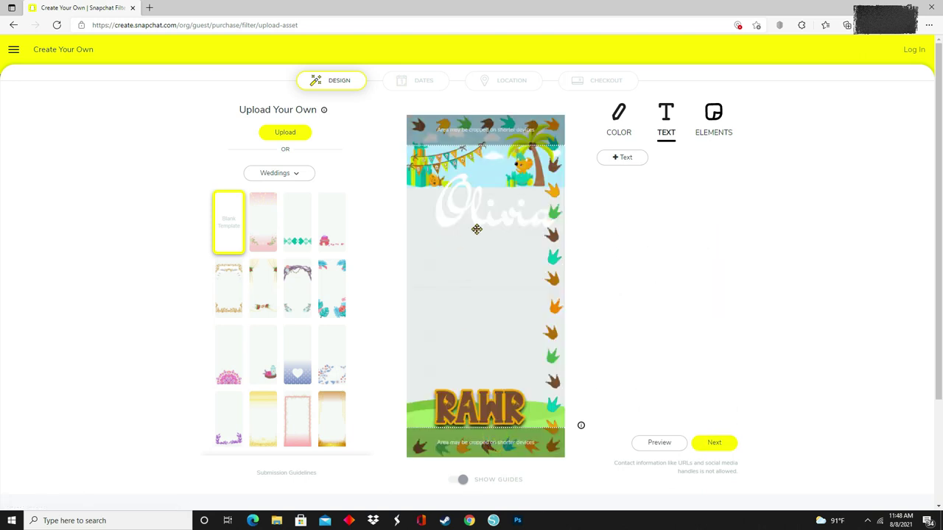
{"action": "left_click", "coordinate": [494, 221]}
{"action": "left_click_drag", "start_coordinate": [553, 231], "coordinate": [507, 173]}
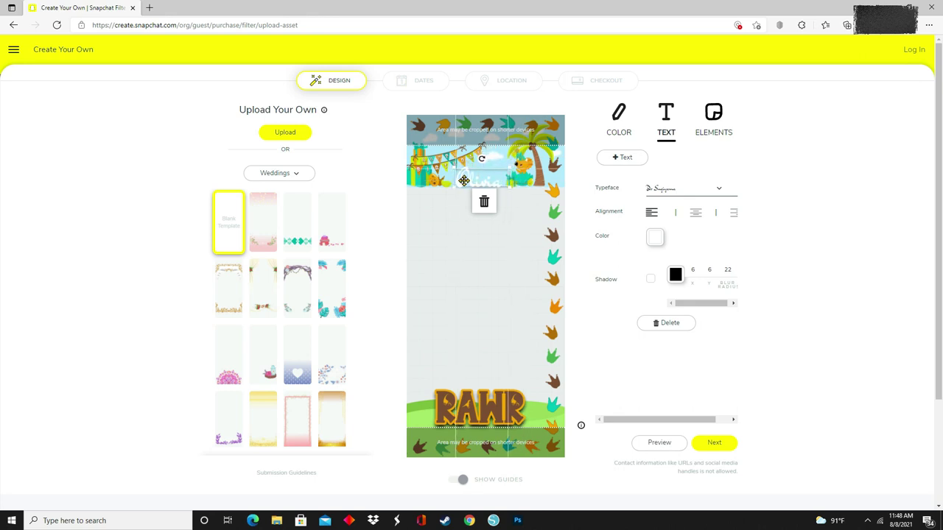
Turn on the black shadow for the name text and set its color to golden yellow #F7BE26.
{"action": "left_click", "coordinate": [675, 276]}
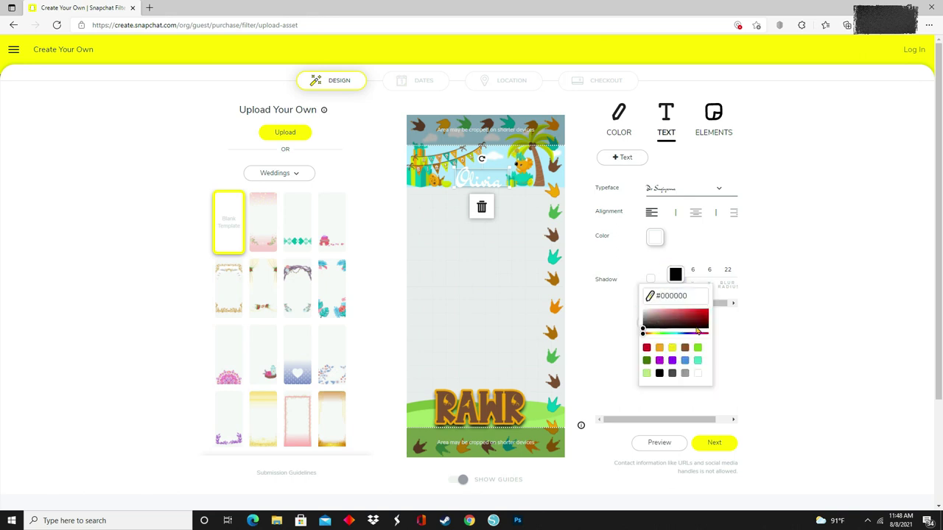
{"action": "left_click", "coordinate": [765, 336]}
{"action": "left_click", "coordinate": [650, 279]}
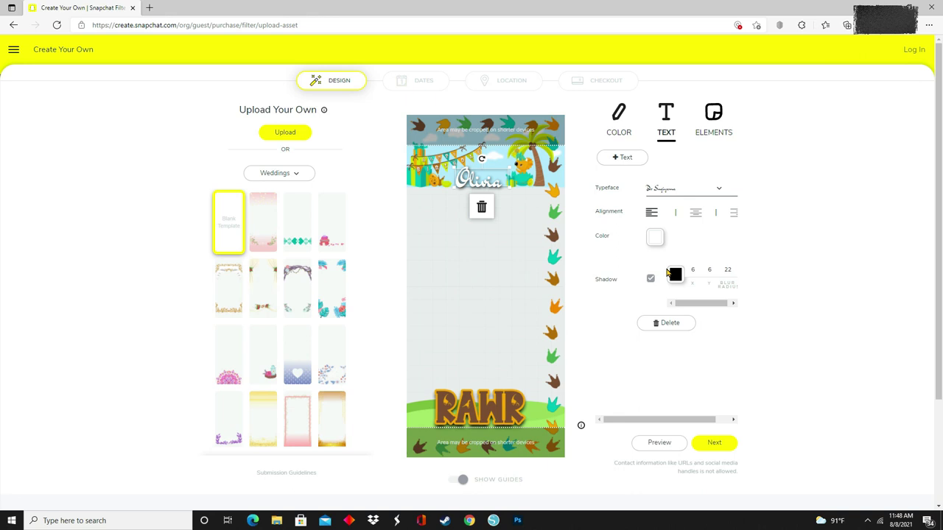
{"action": "left_click", "coordinate": [654, 237]}
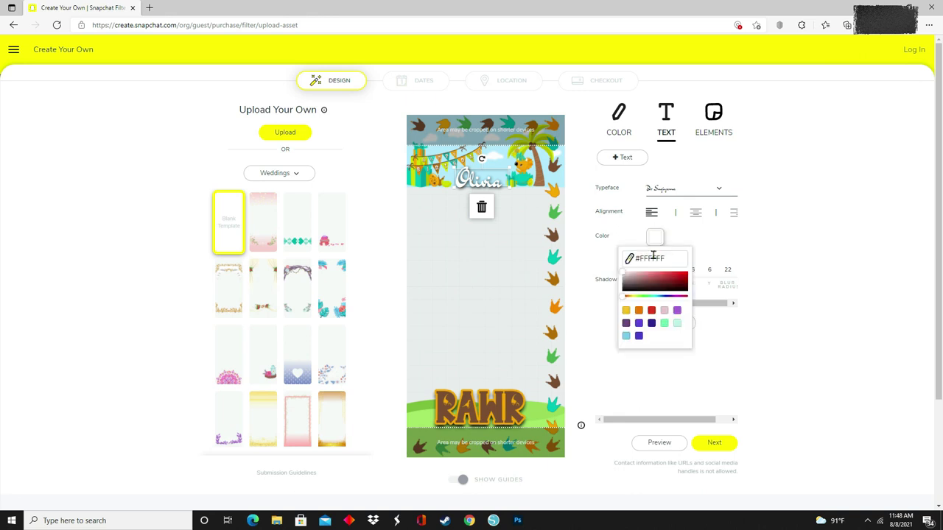
{"action": "left_click", "coordinate": [626, 310]}
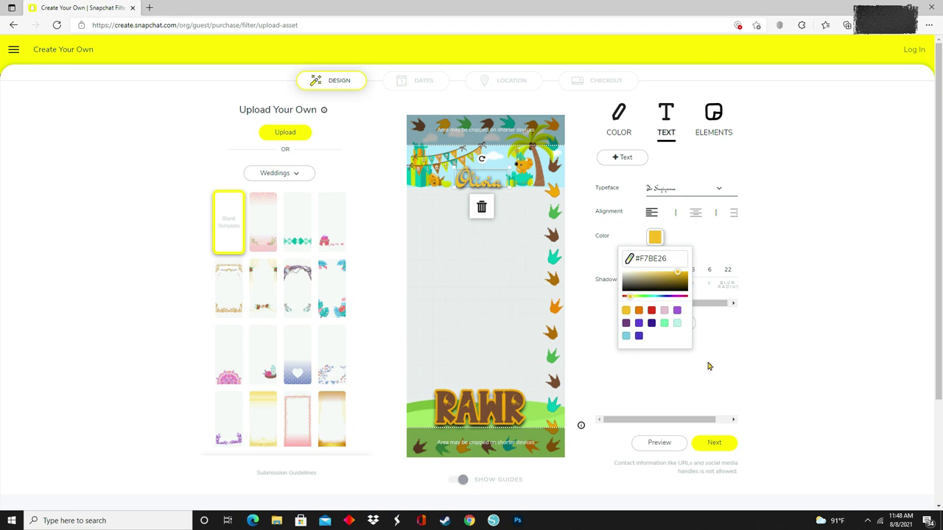
{"action": "left_click", "coordinate": [807, 289]}
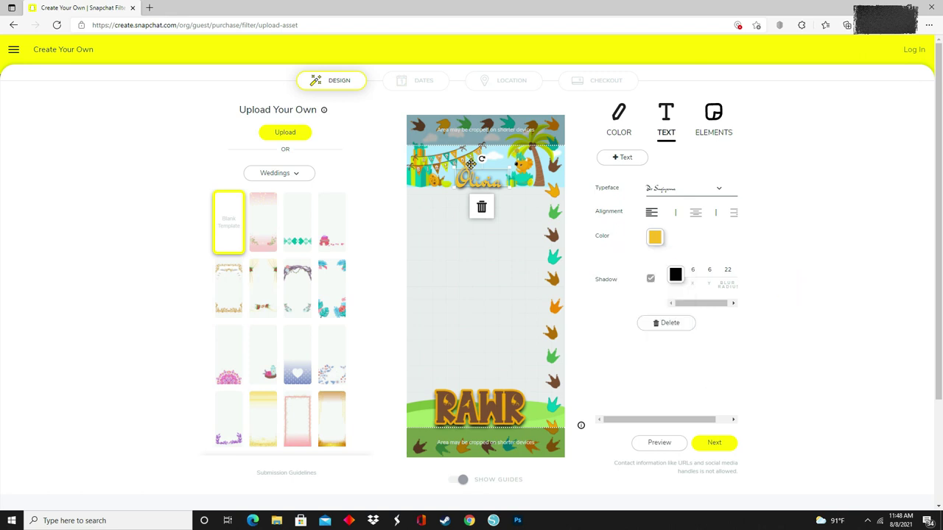